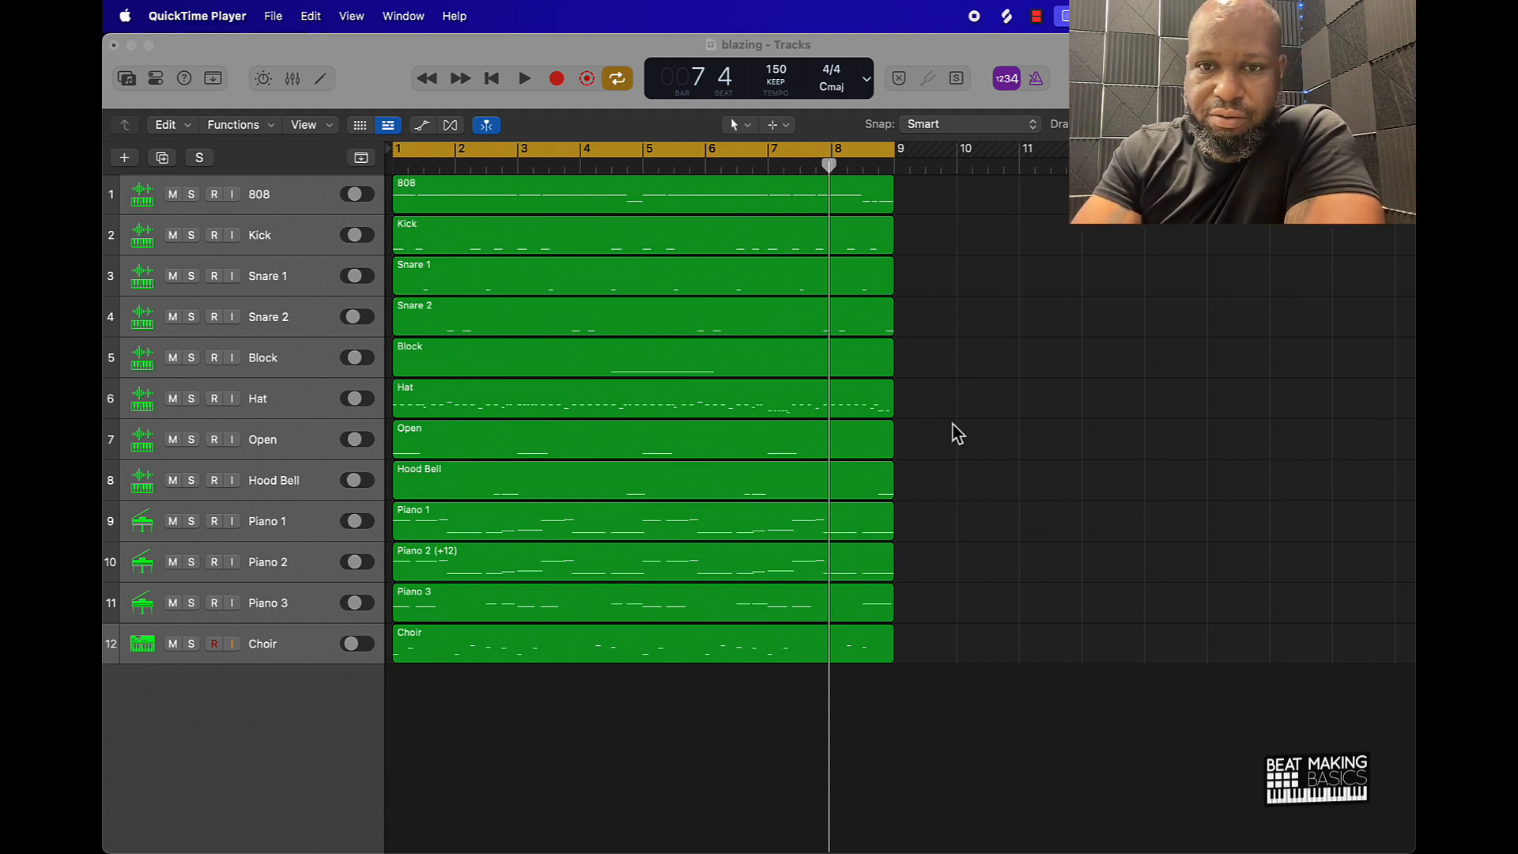
Play back the whole beat with all twelve tracks and stop playback
click(952, 424)
key(space)
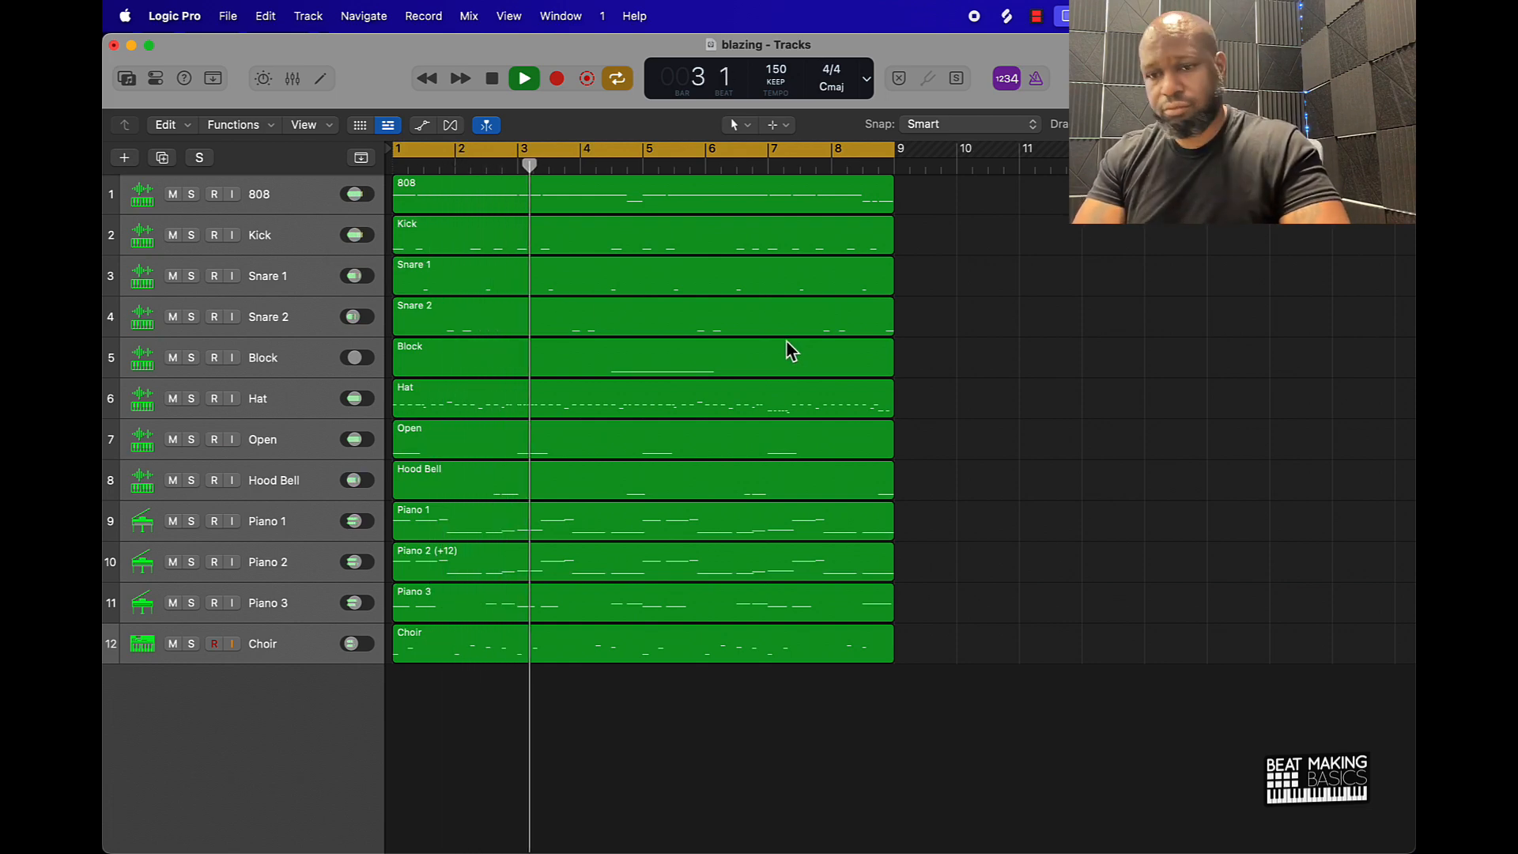
key(space)
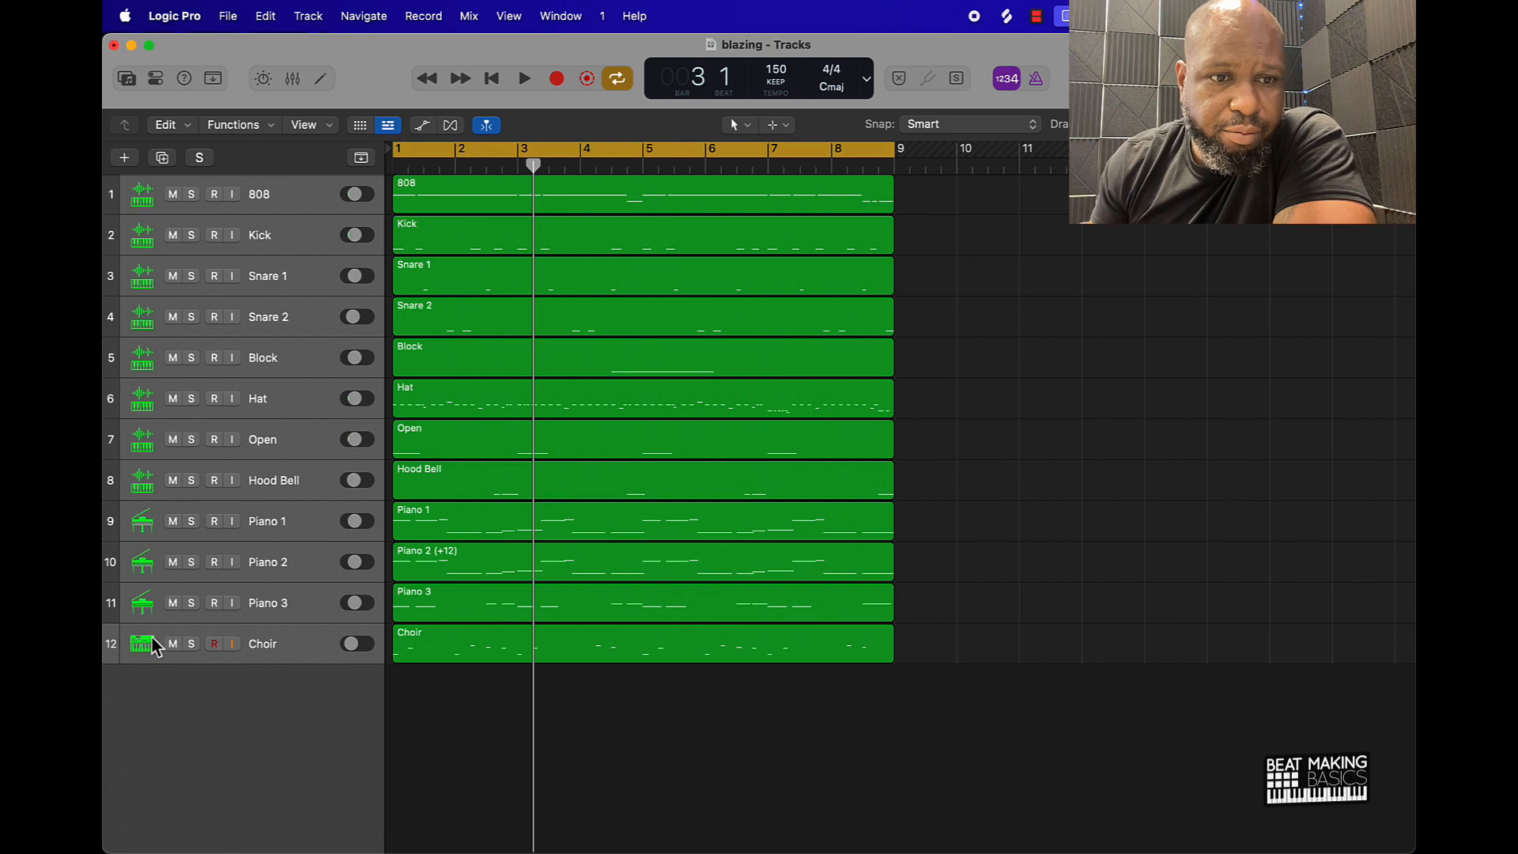
Solo the Piano 1 track and listen to it from the start, and add Piano 2 to the solo
click(141, 659)
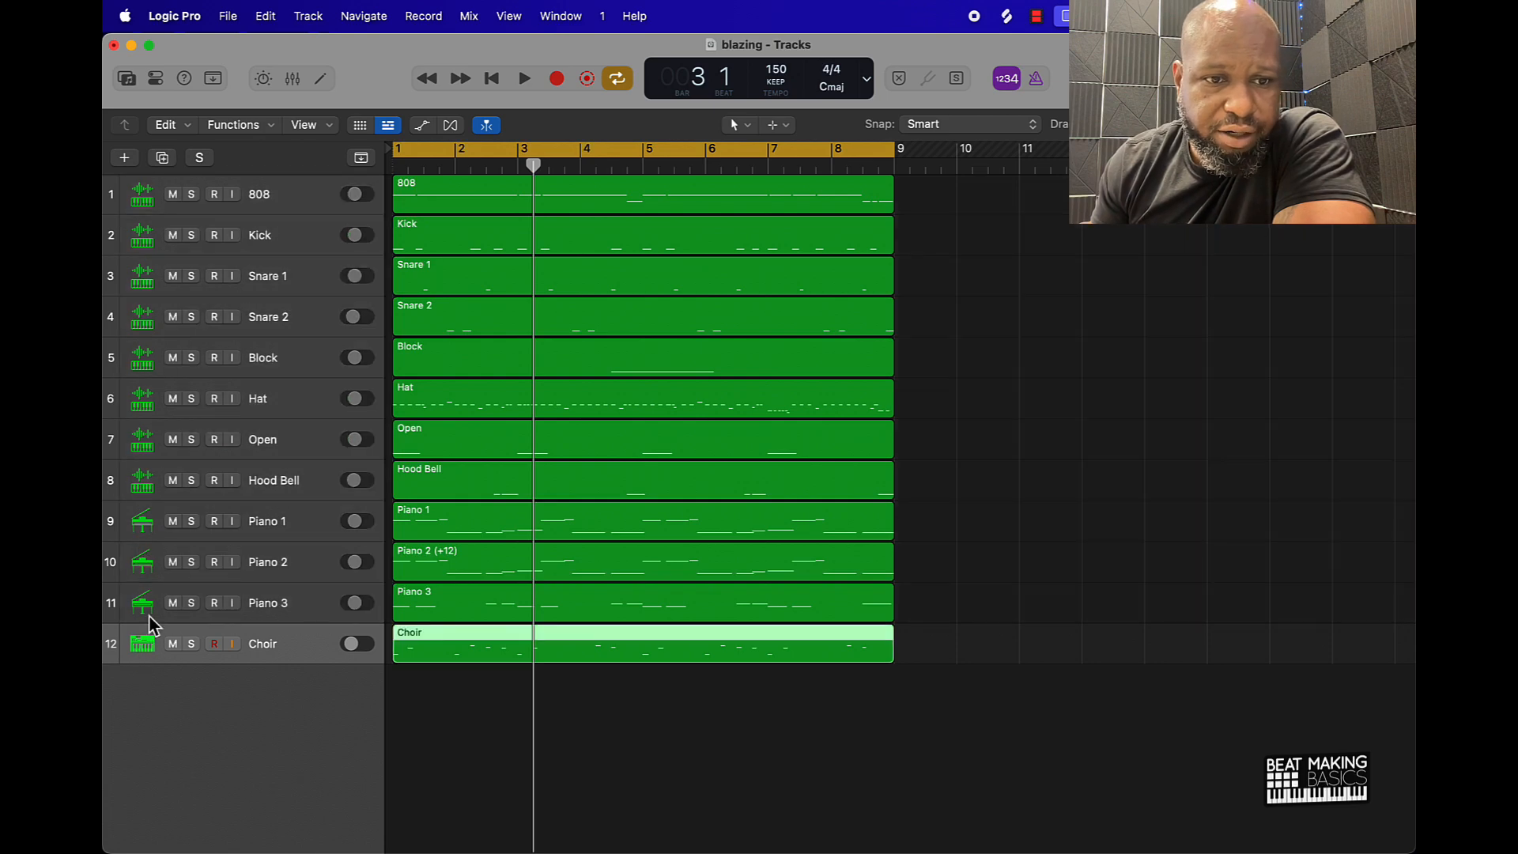
click(192, 521)
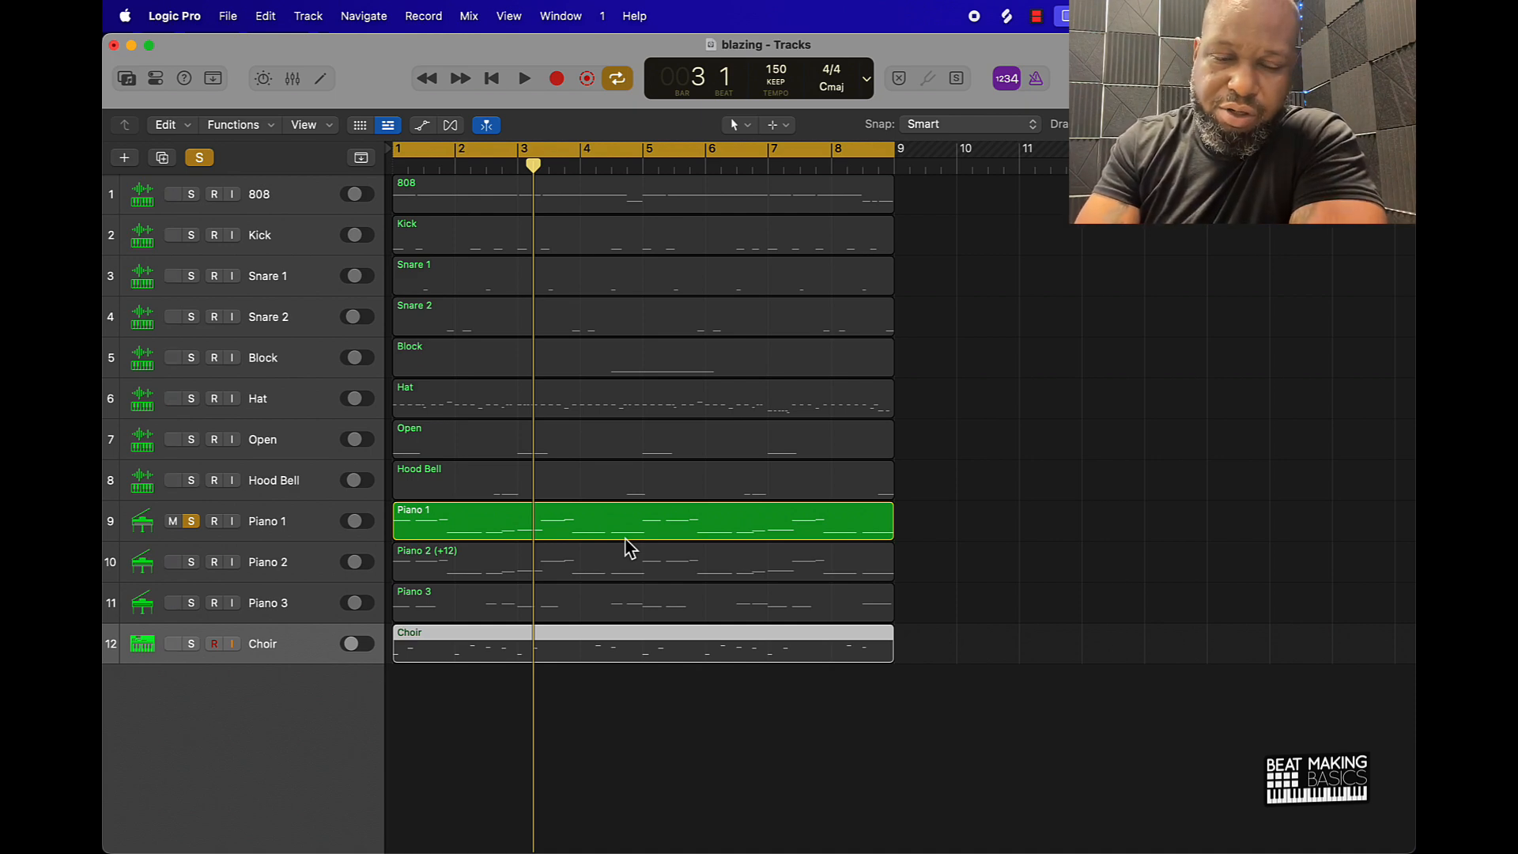
key(Return)
key(space)
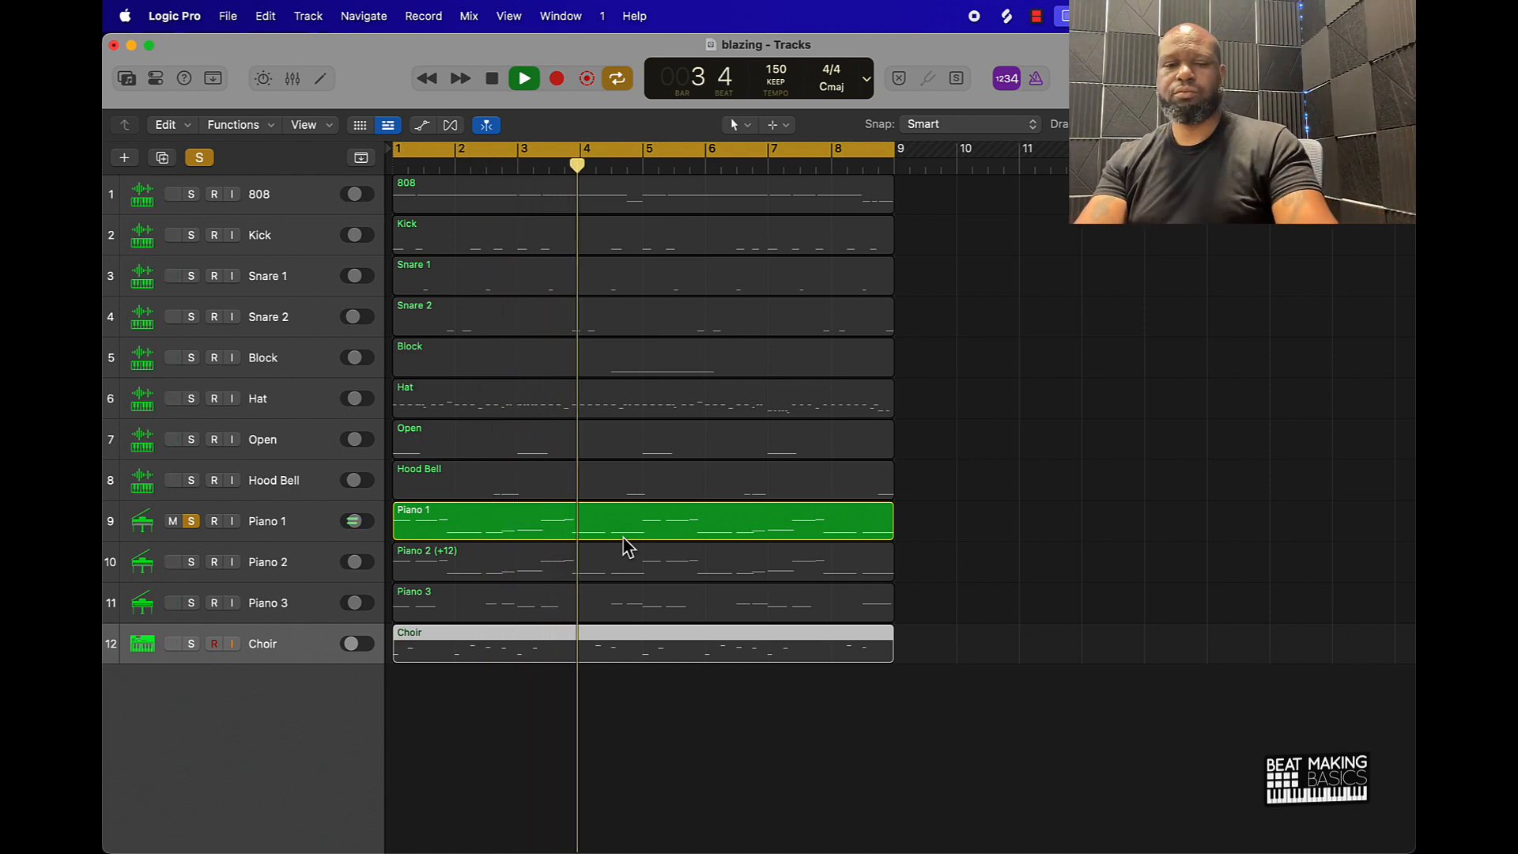
key(space)
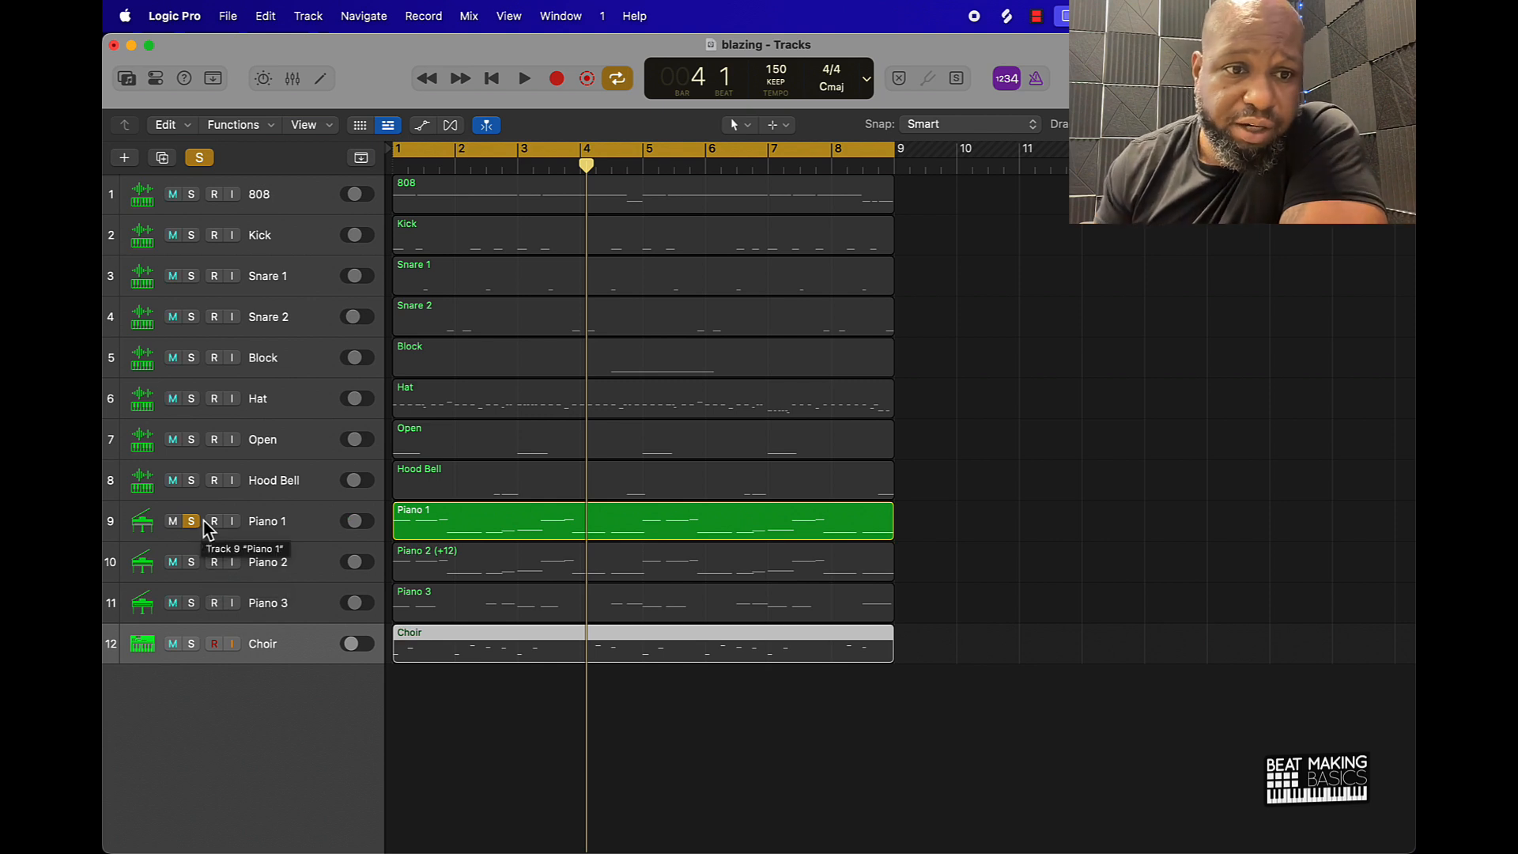
click(191, 562)
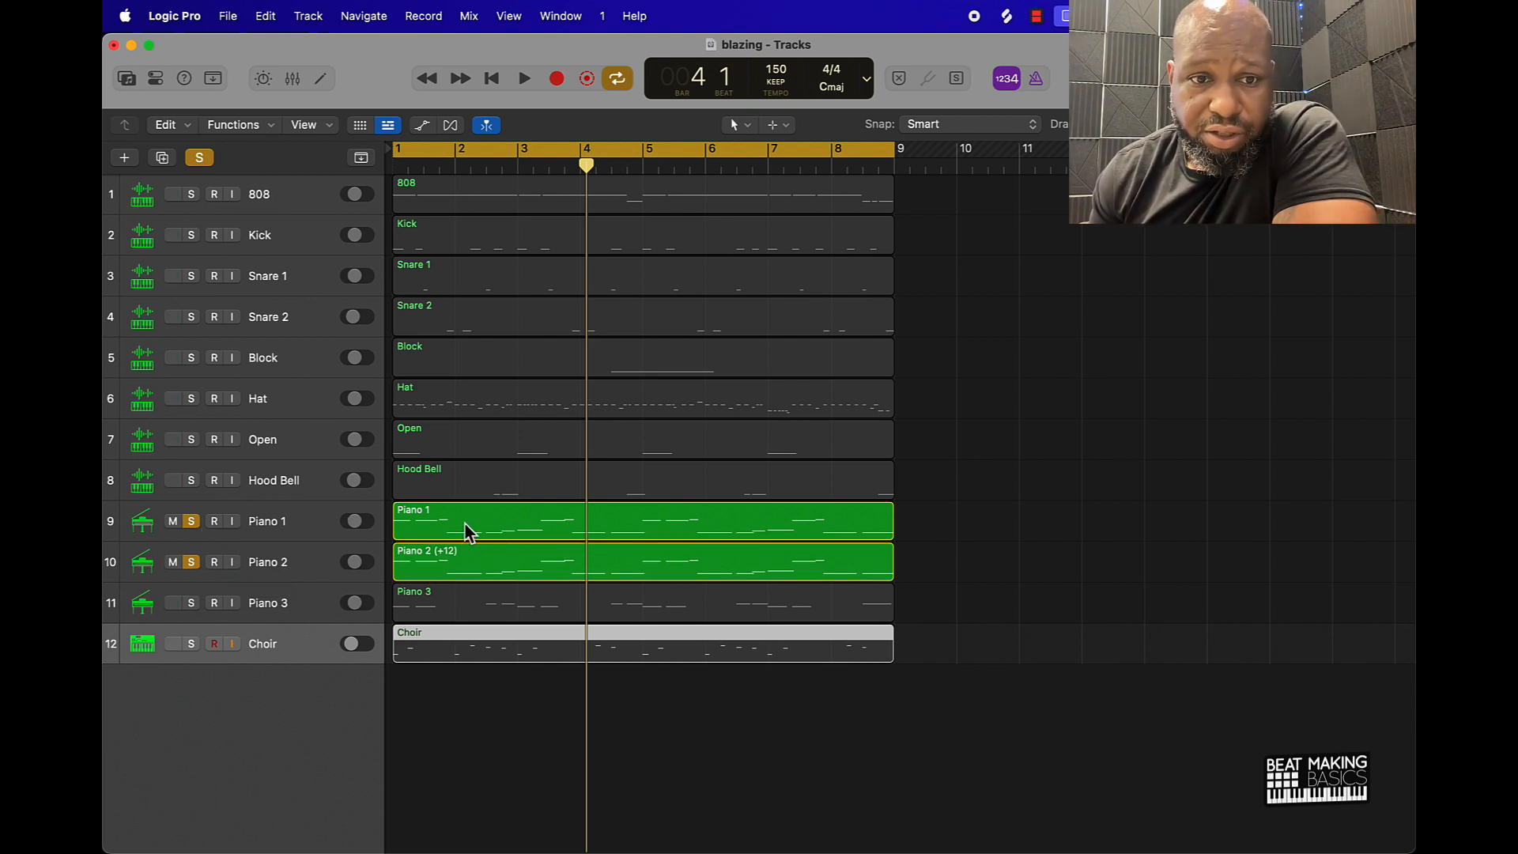
Duplicate the Piano 1 track with its region and transpose the copied region up 12 semitones
click(319, 525)
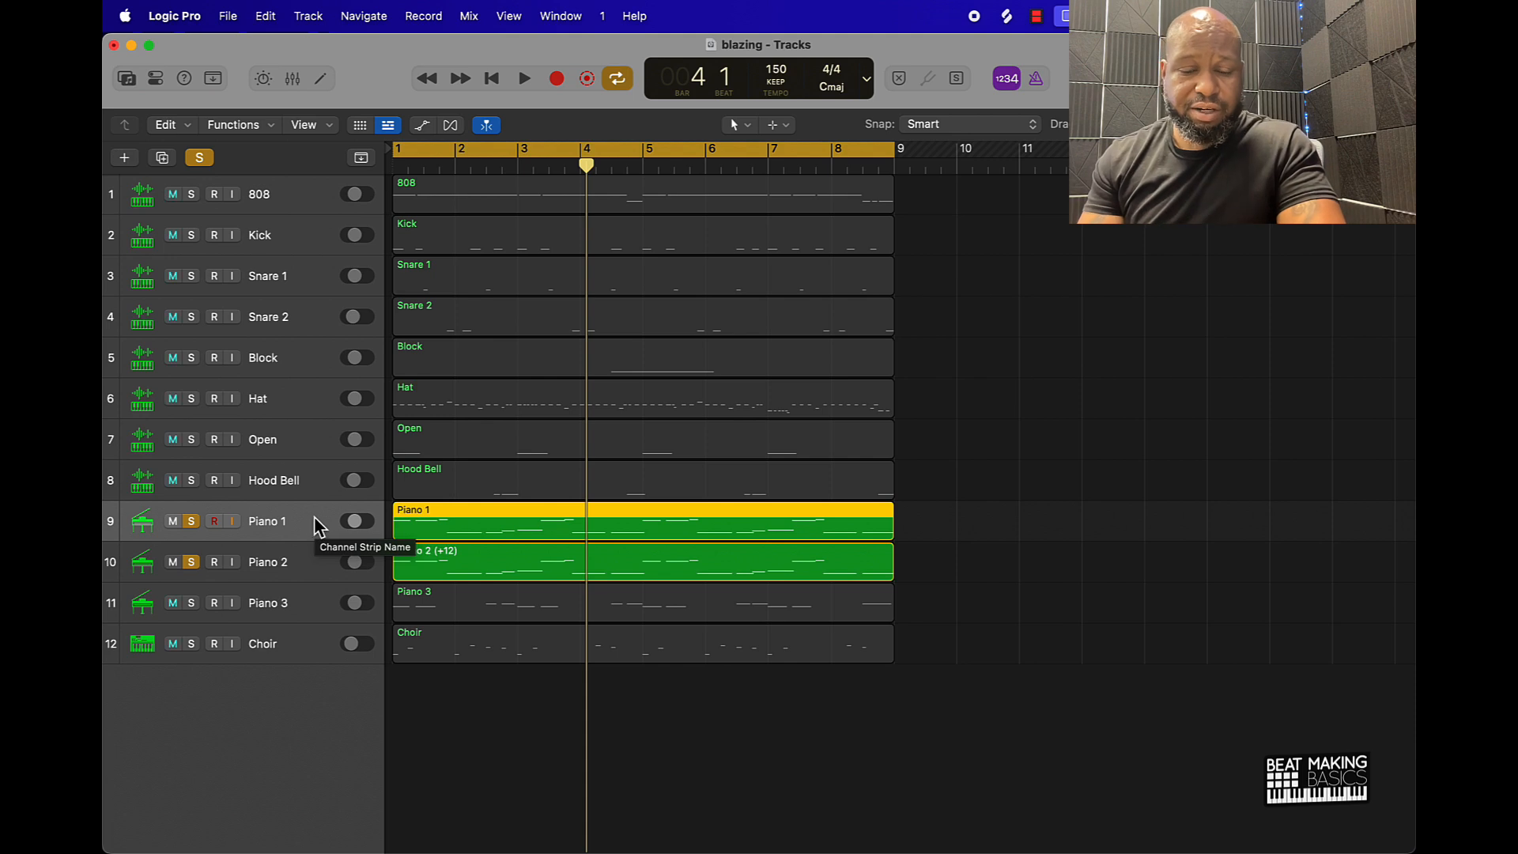
key(super+d)
mouse_move(478, 542)
mouse_down()
mouse_move(501, 543)
mouse_move(494, 562)
mouse_up()
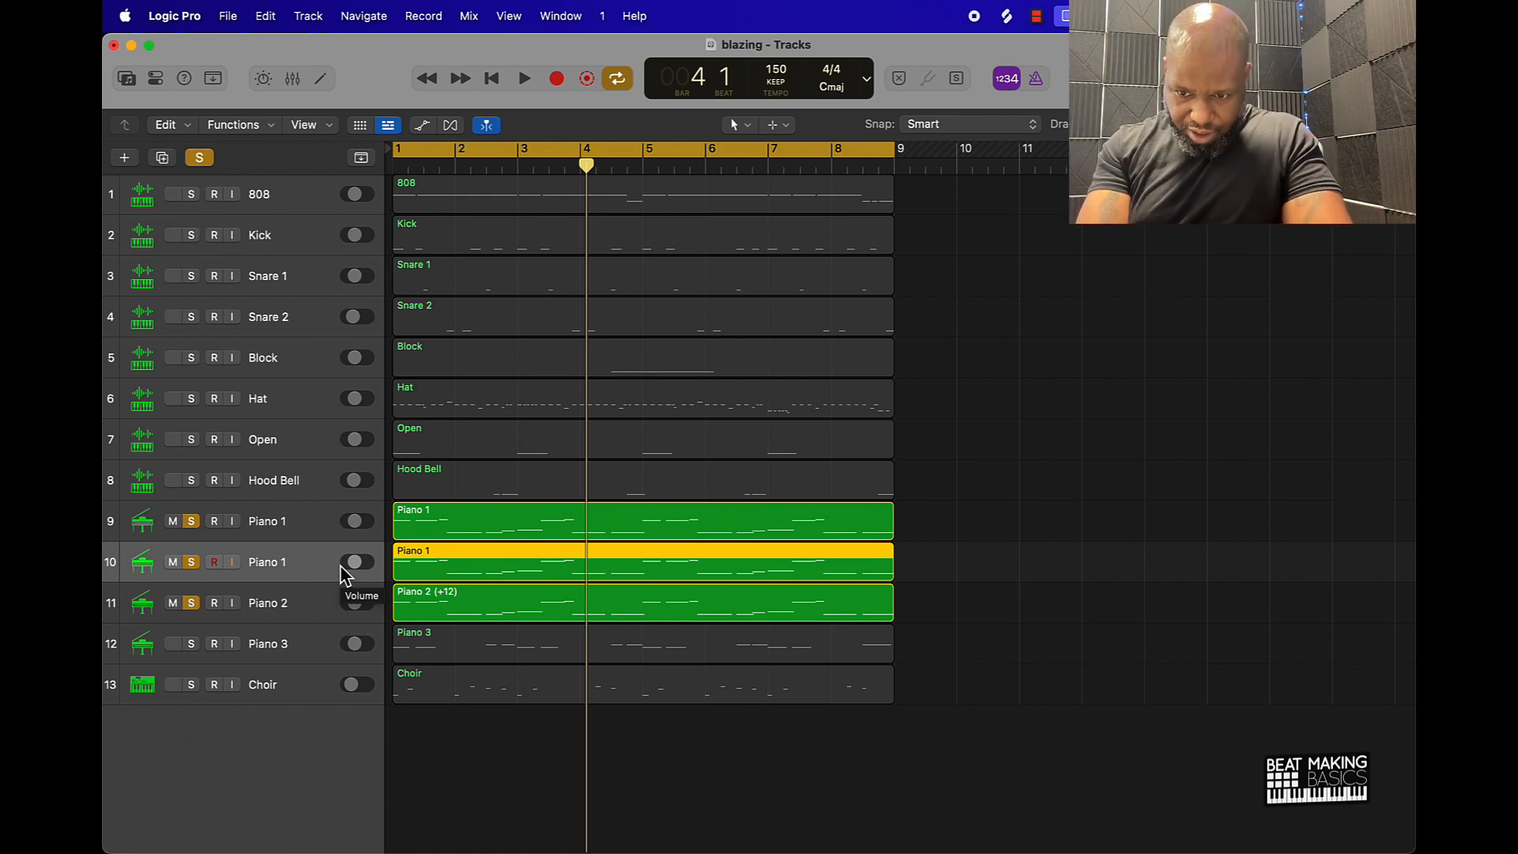
key(alt+shift+Up)
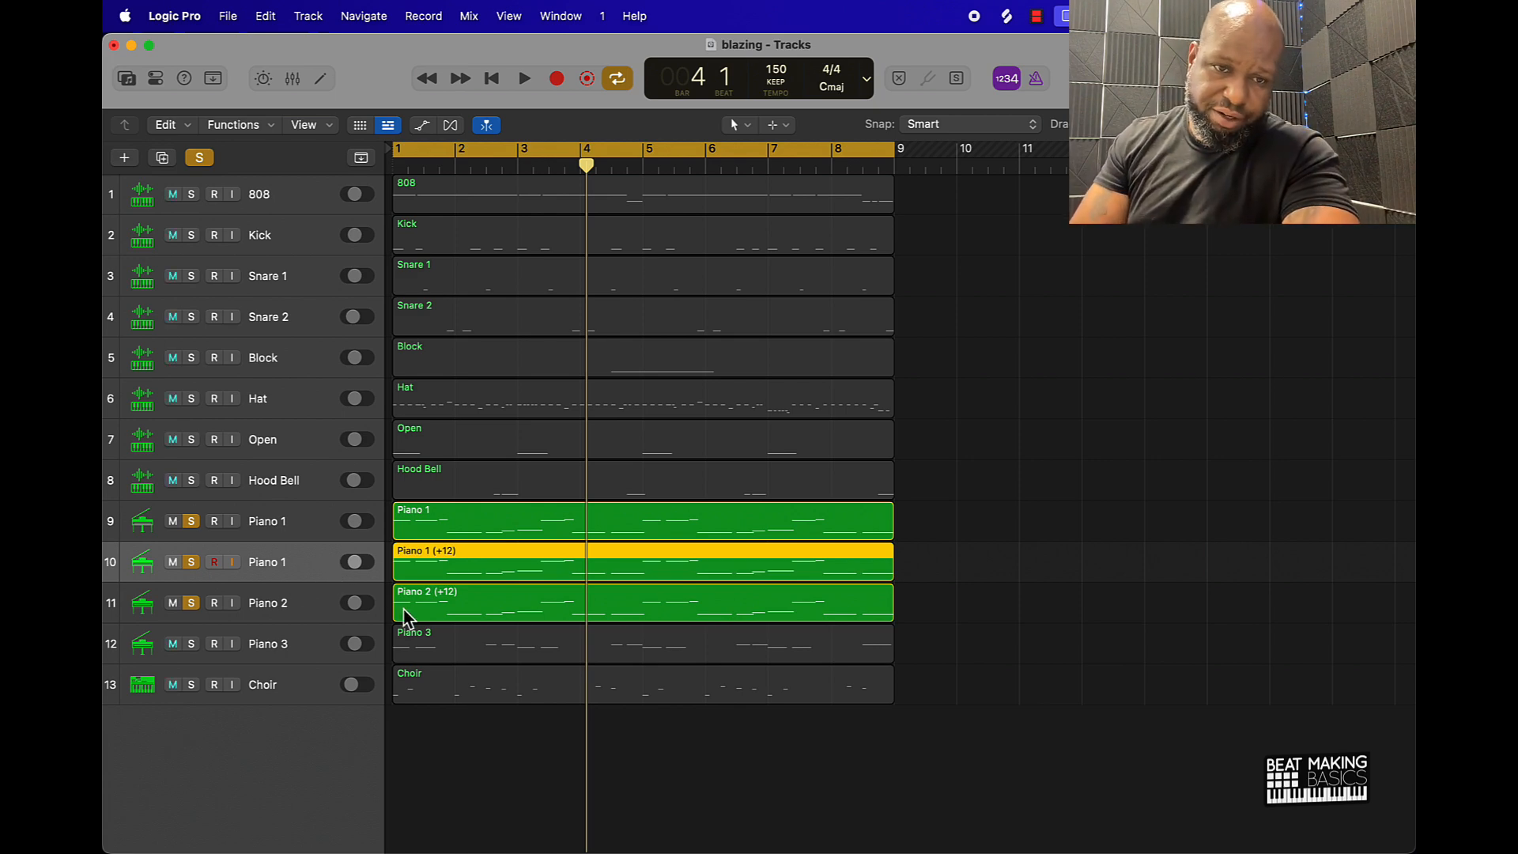
Delete the duplicated Piano 1 region together with its track
key(Delete)
key(super+Delete)
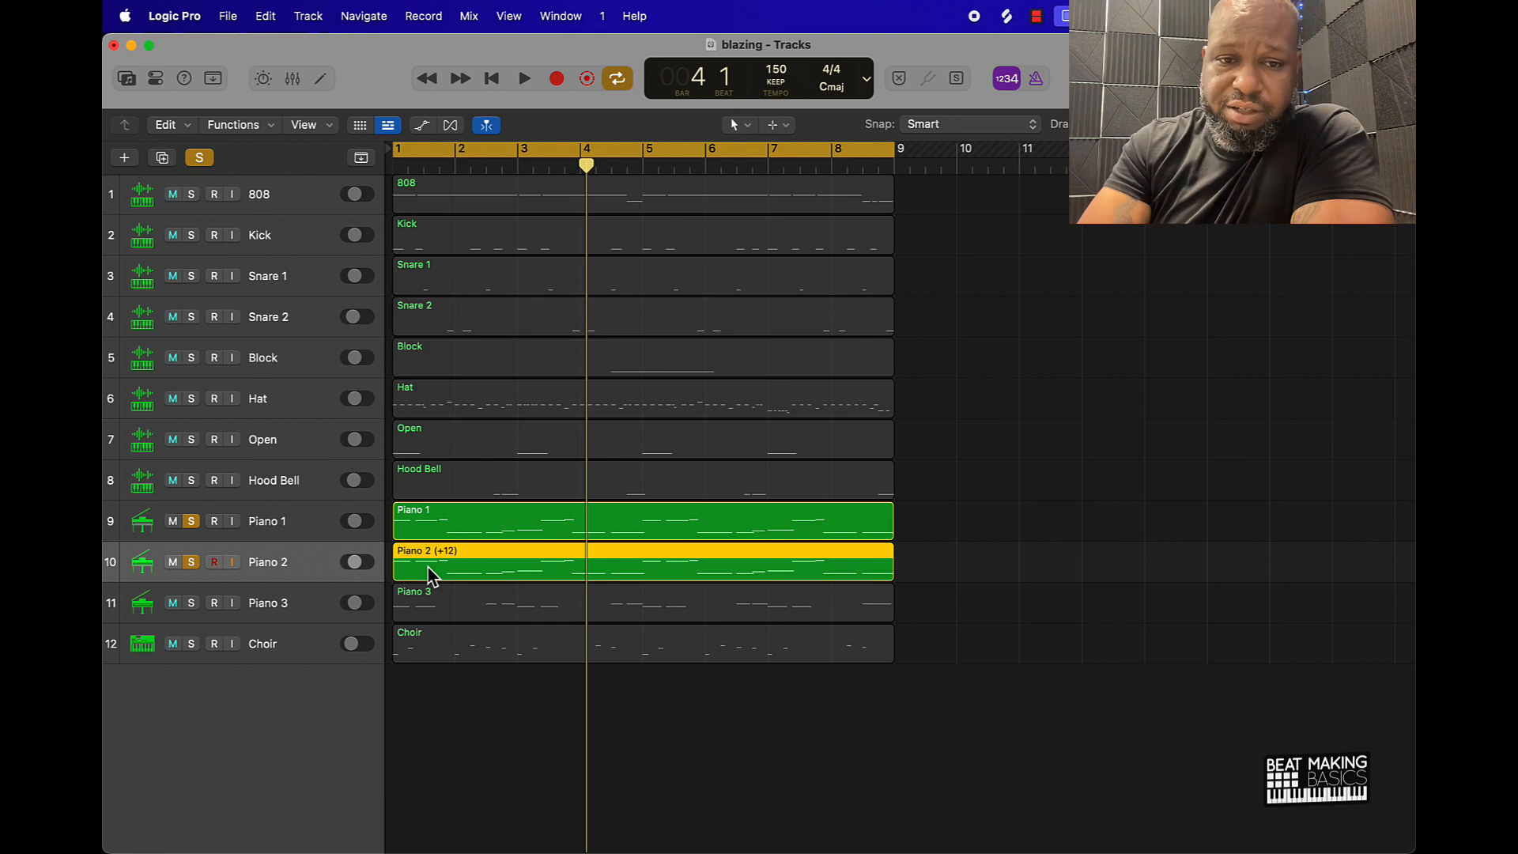
Listen to Piano 1 from the start, comparing it with and without Piano 2 by toggling Piano 2's solo
key(Return)
key(space)
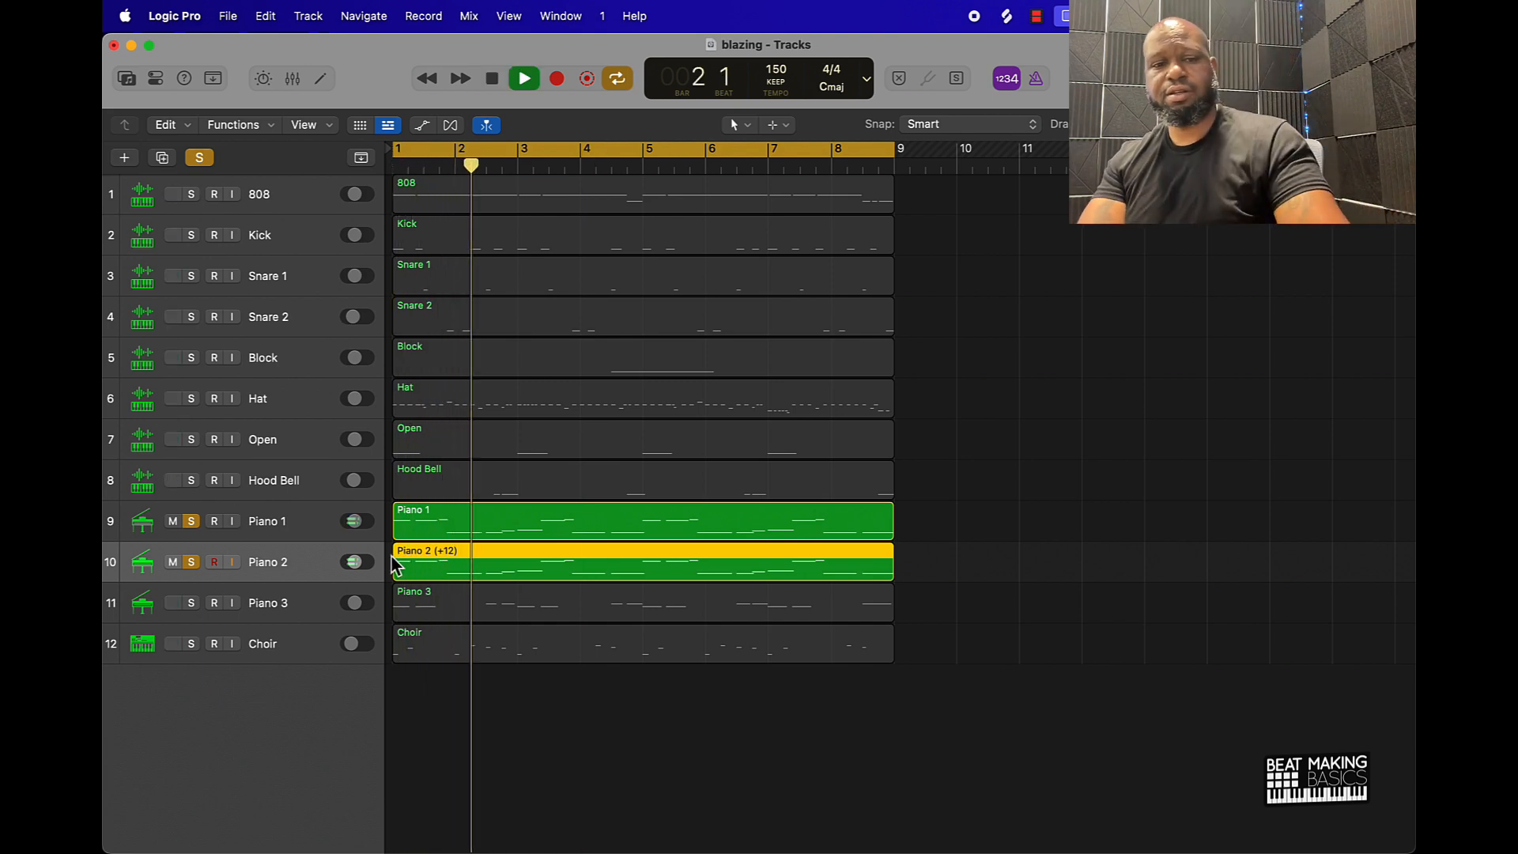
click(191, 561)
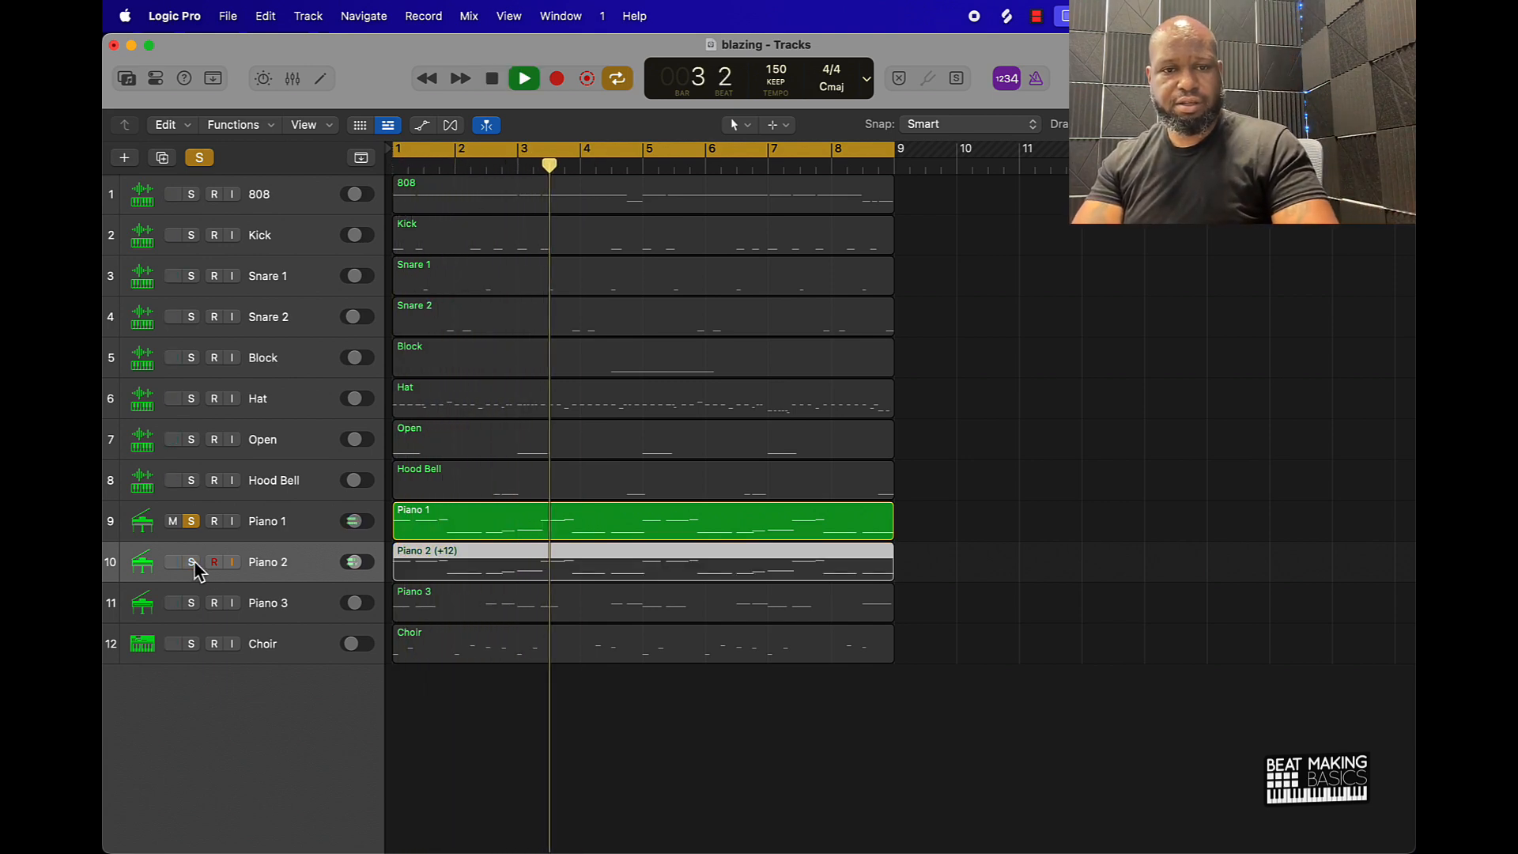
click(192, 561)
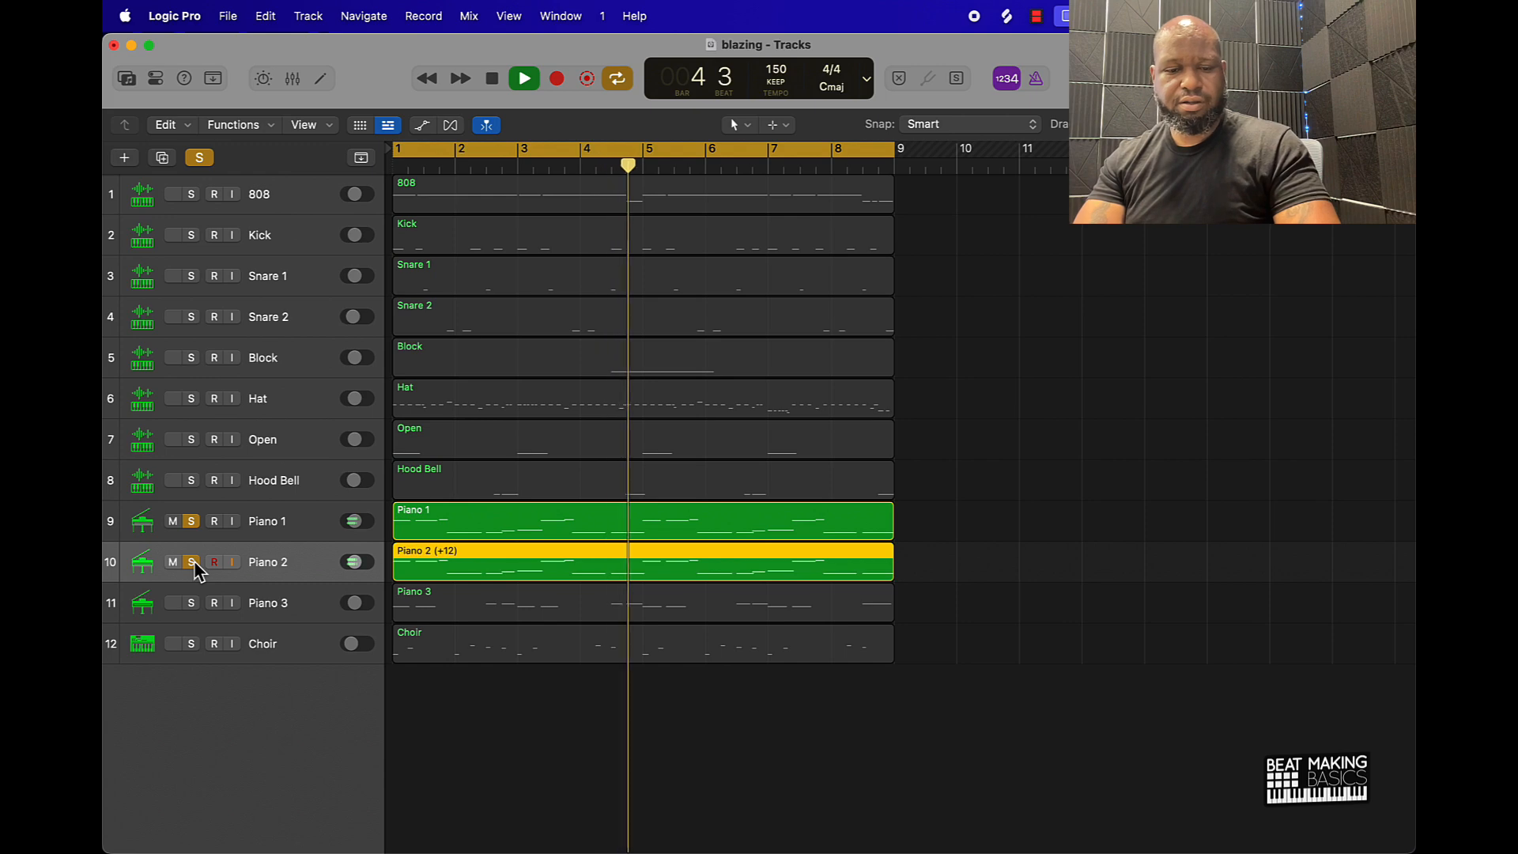
key(space)
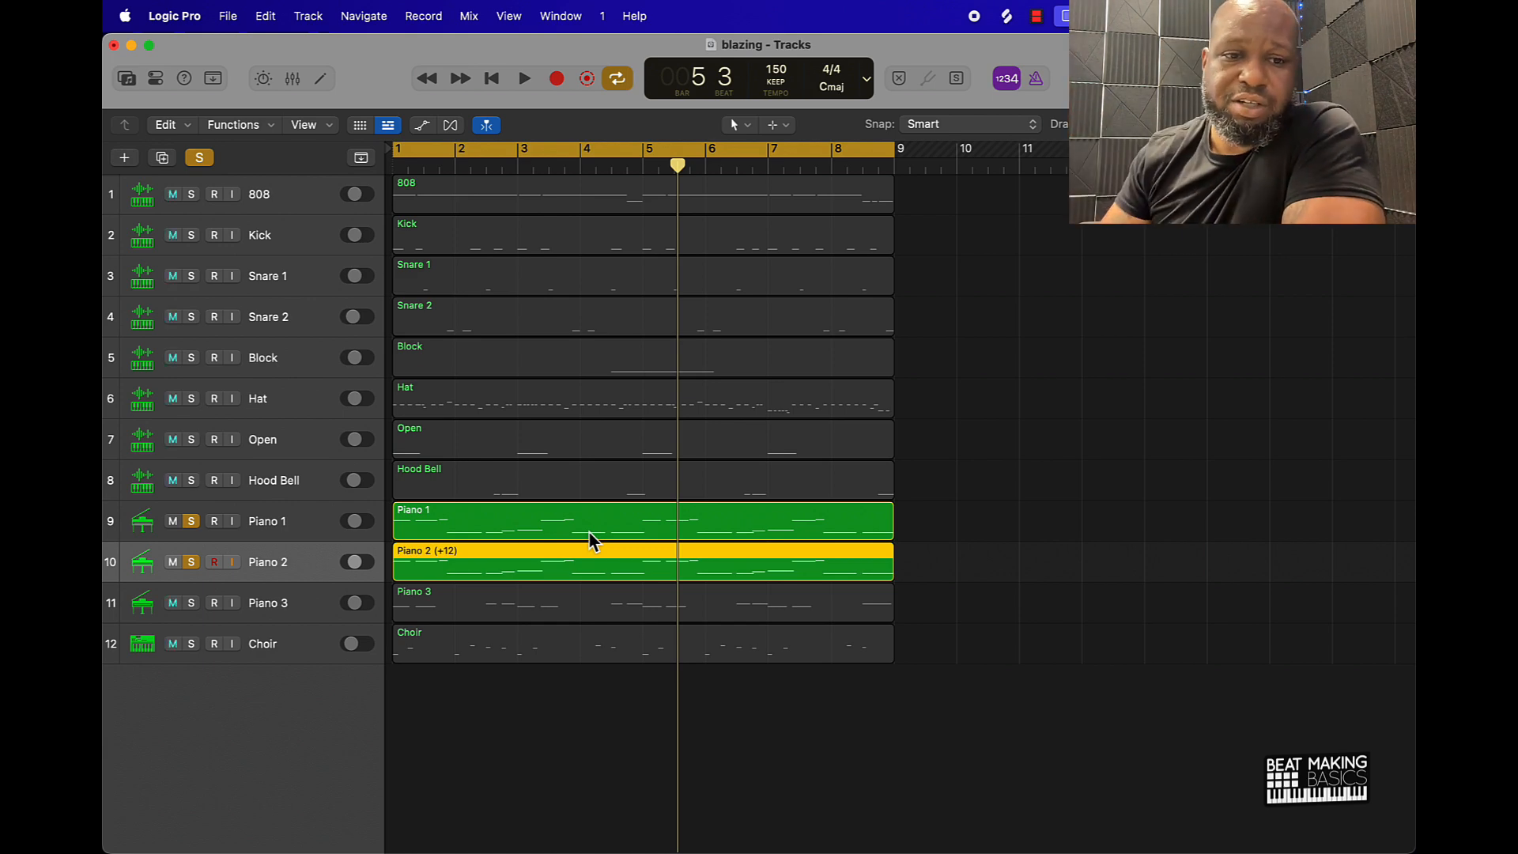
Add Piano 3 to the solo and listen to the three piano tracks together
click(192, 604)
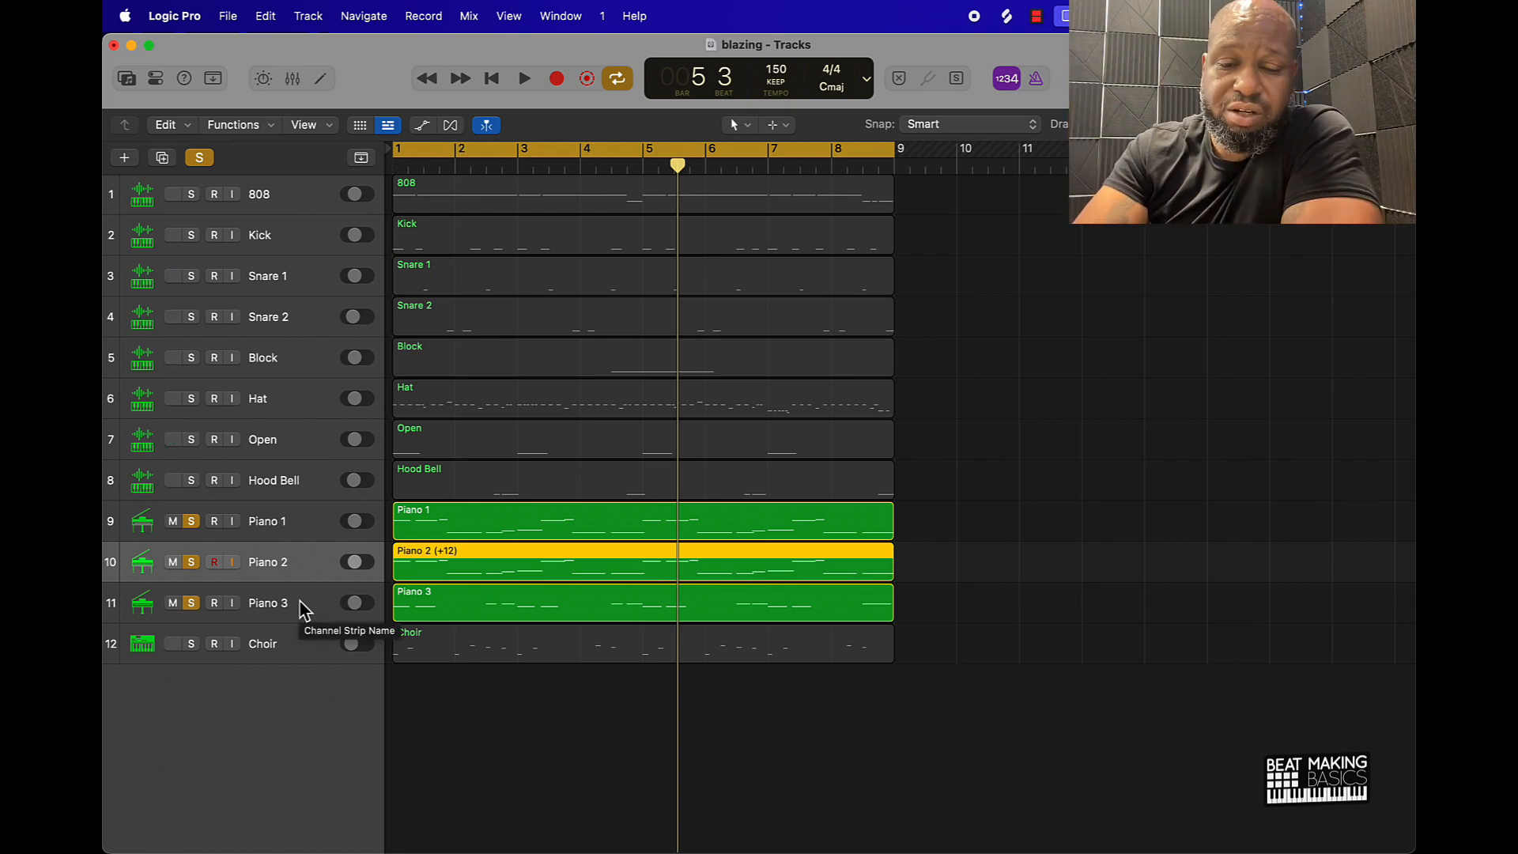
key(space)
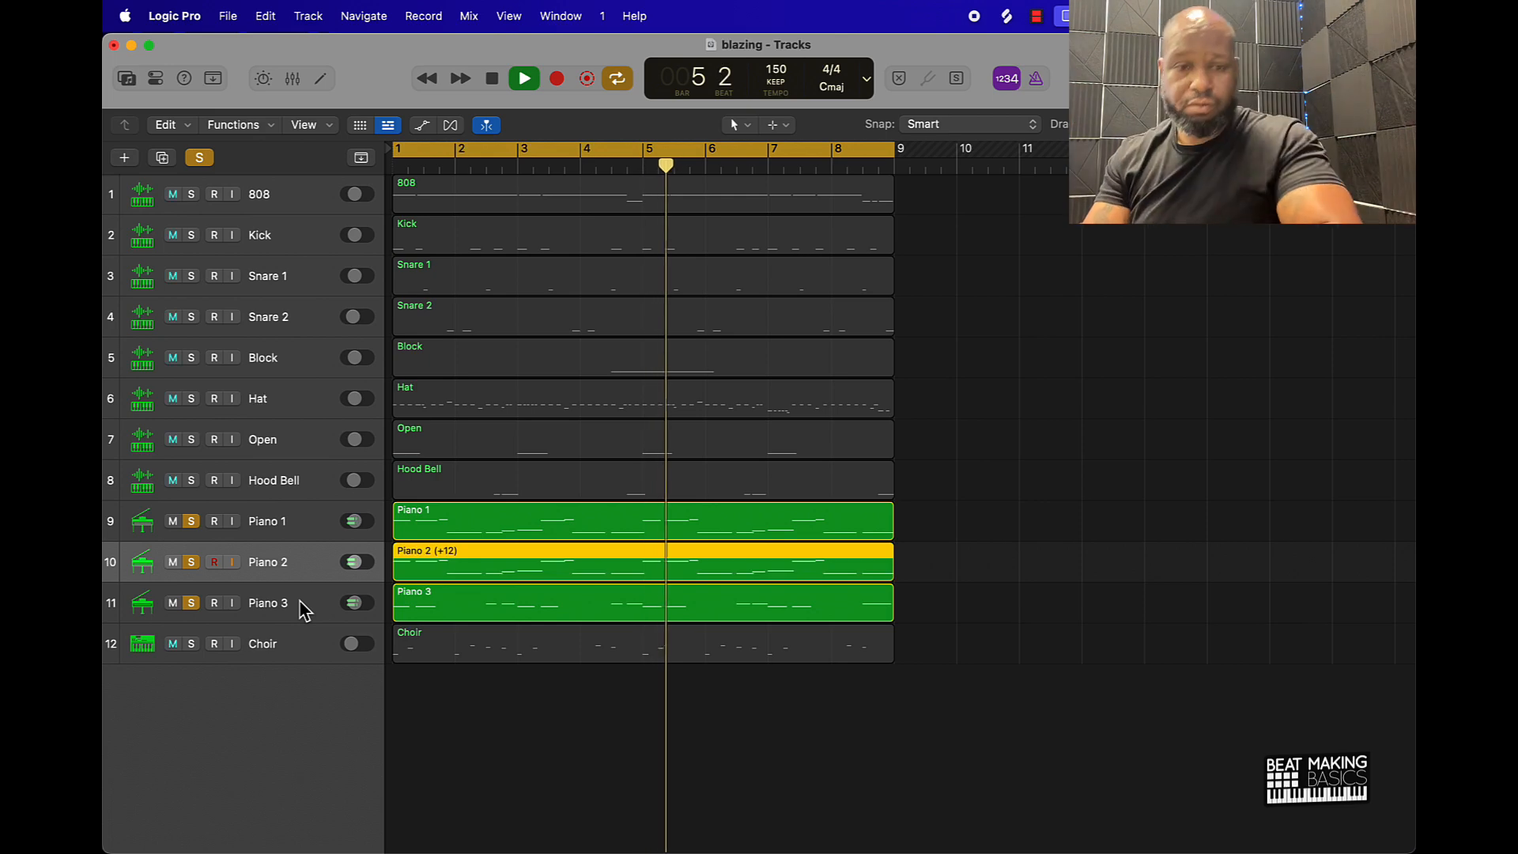
key(space)
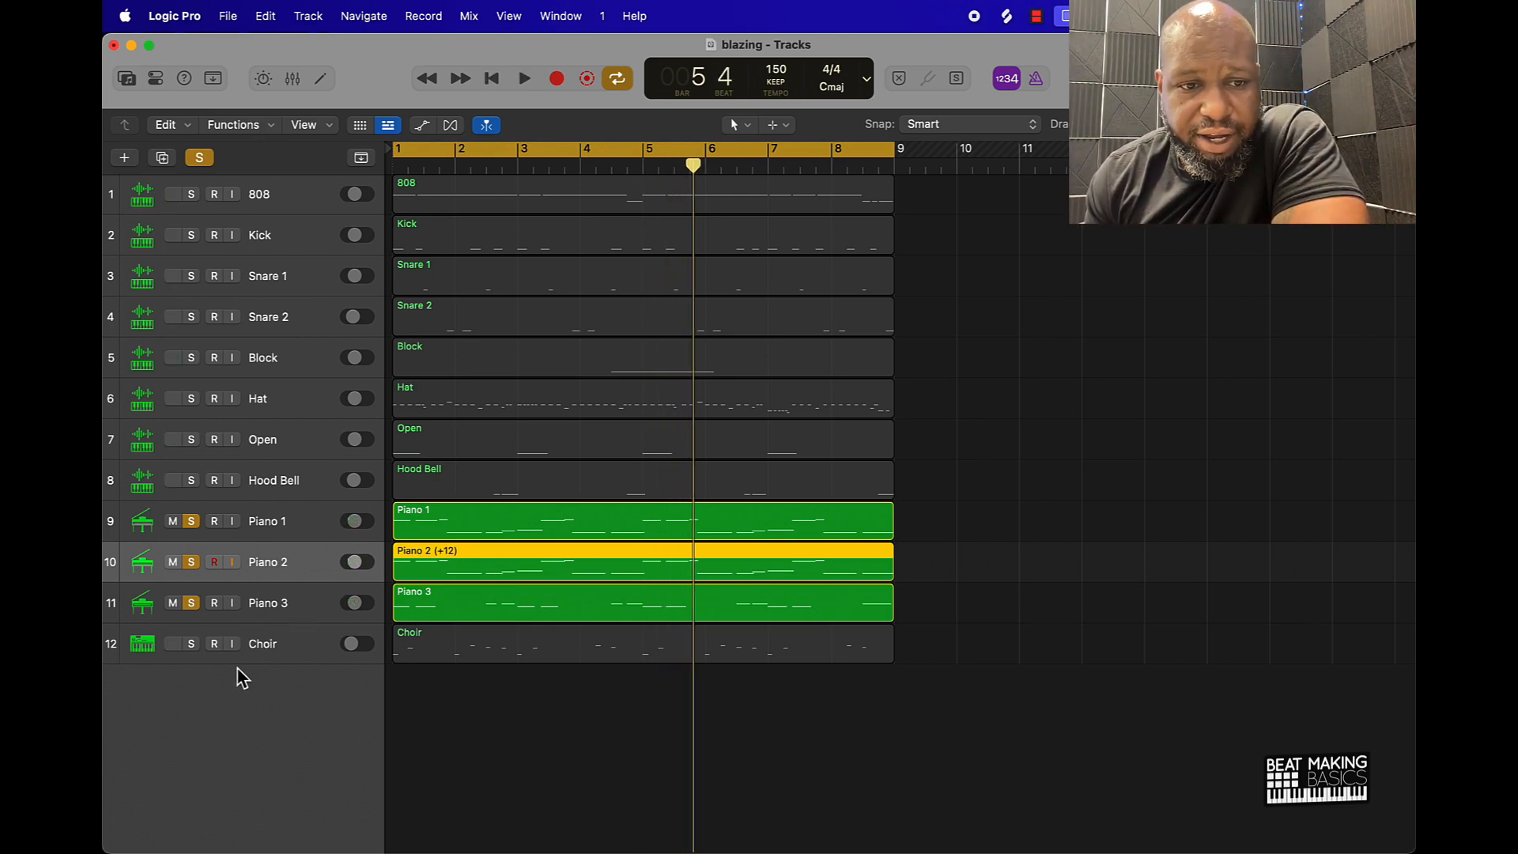
Listen to the Choir soloed together with the three pianos from the start, and clear all four solos
click(191, 644)
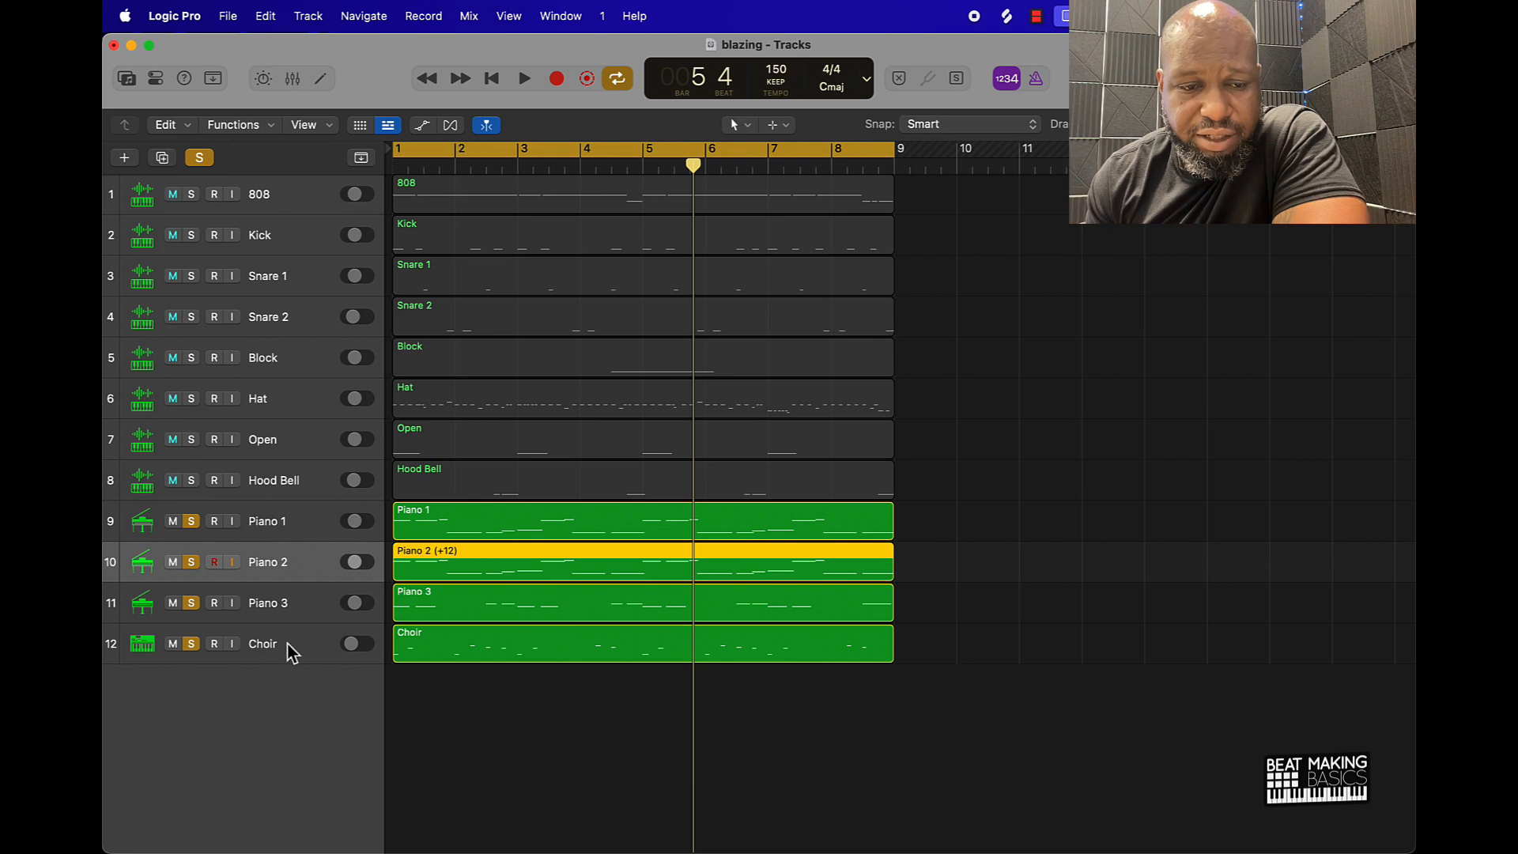
click(490, 687)
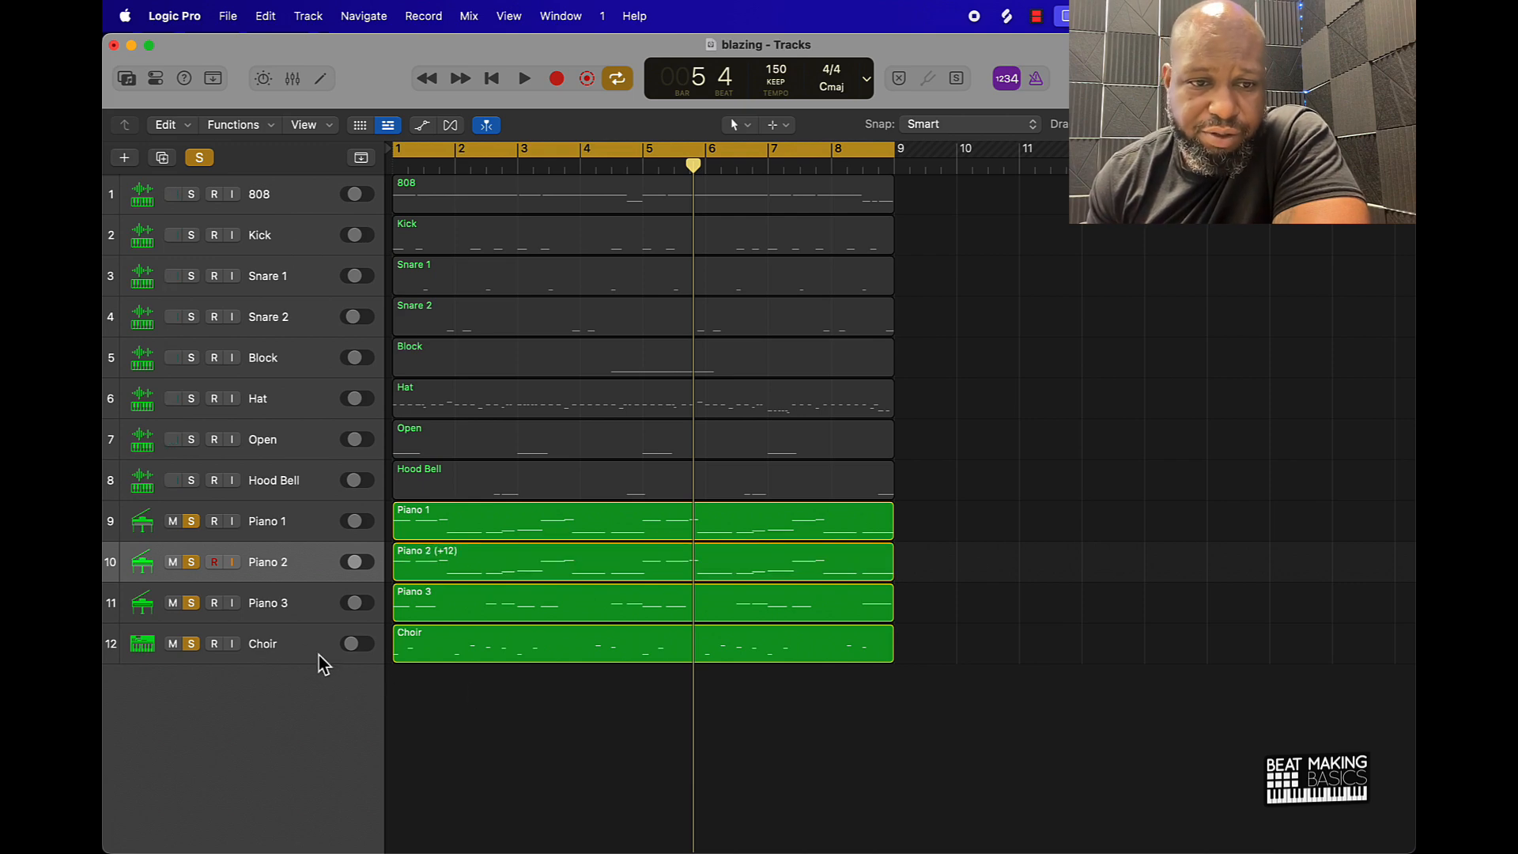
key(Return)
key(space)
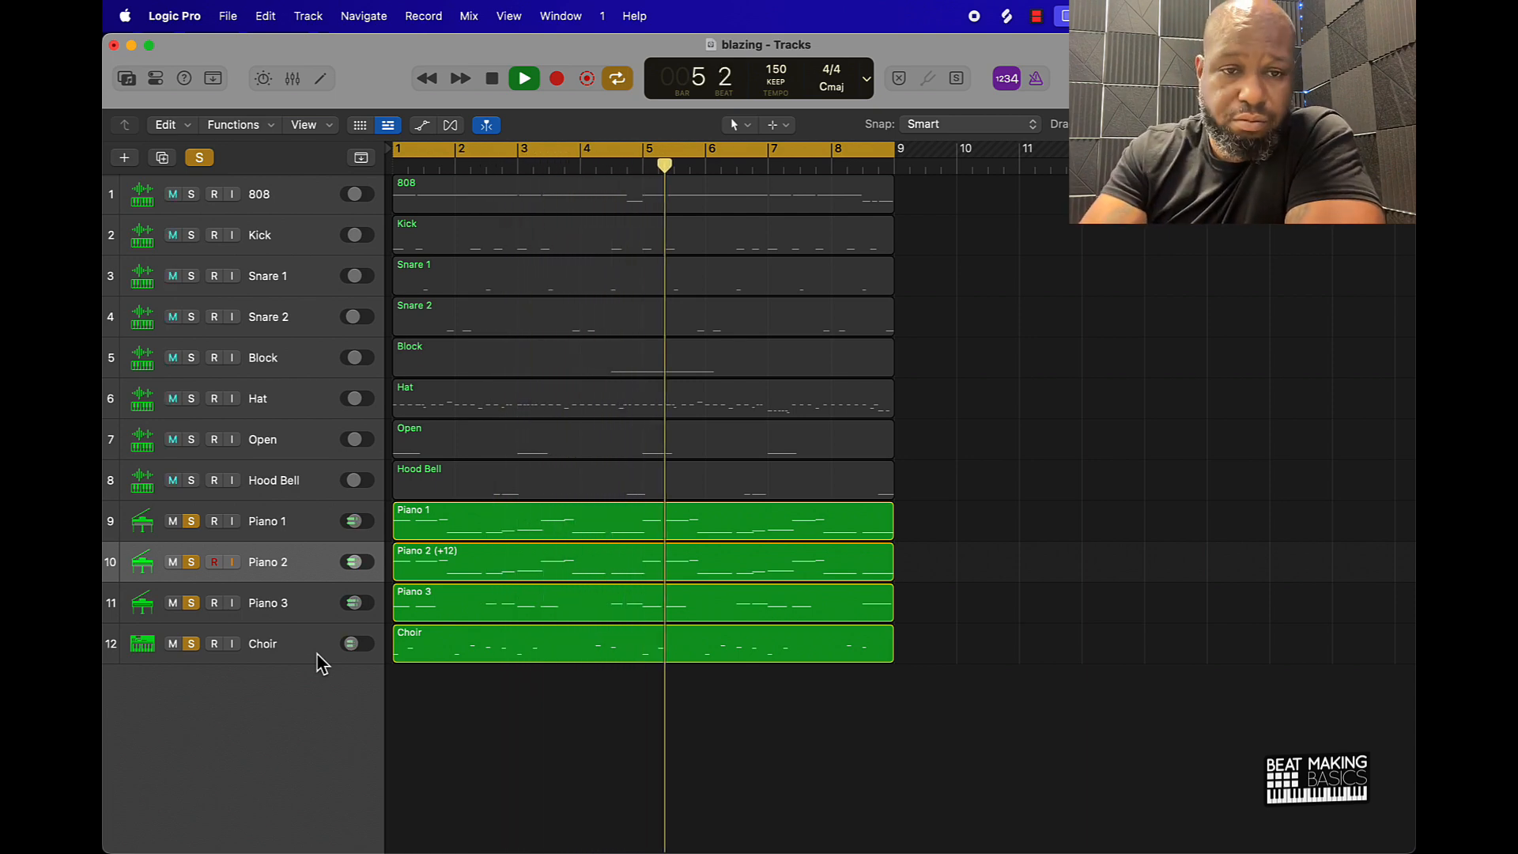
key(space)
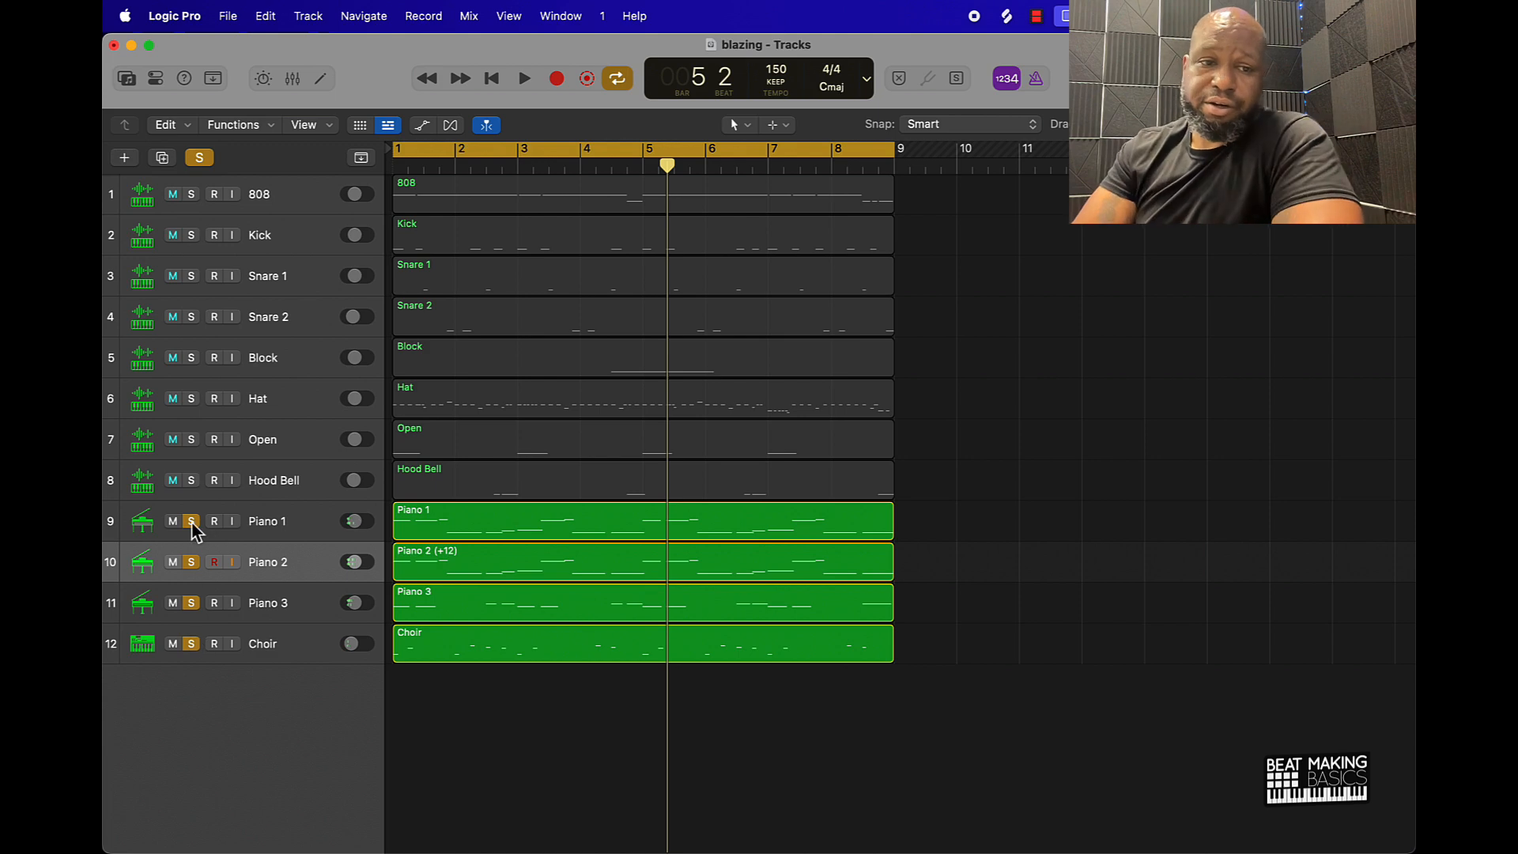
drag(191, 522, 187, 659)
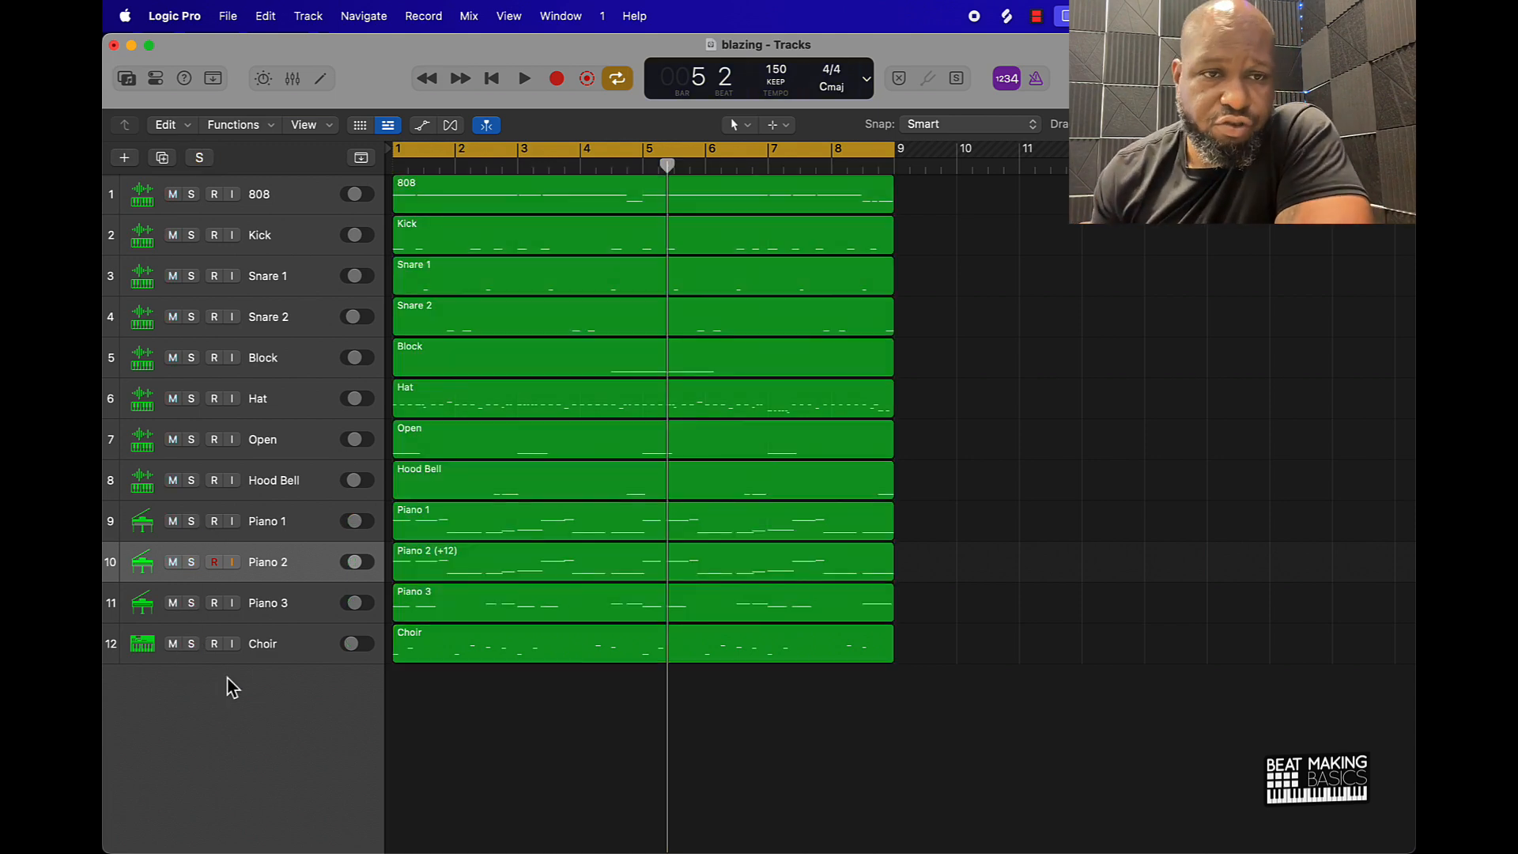
Show the inspector and create one software instrument track using Quick Sampler (Single Sample)
click(158, 79)
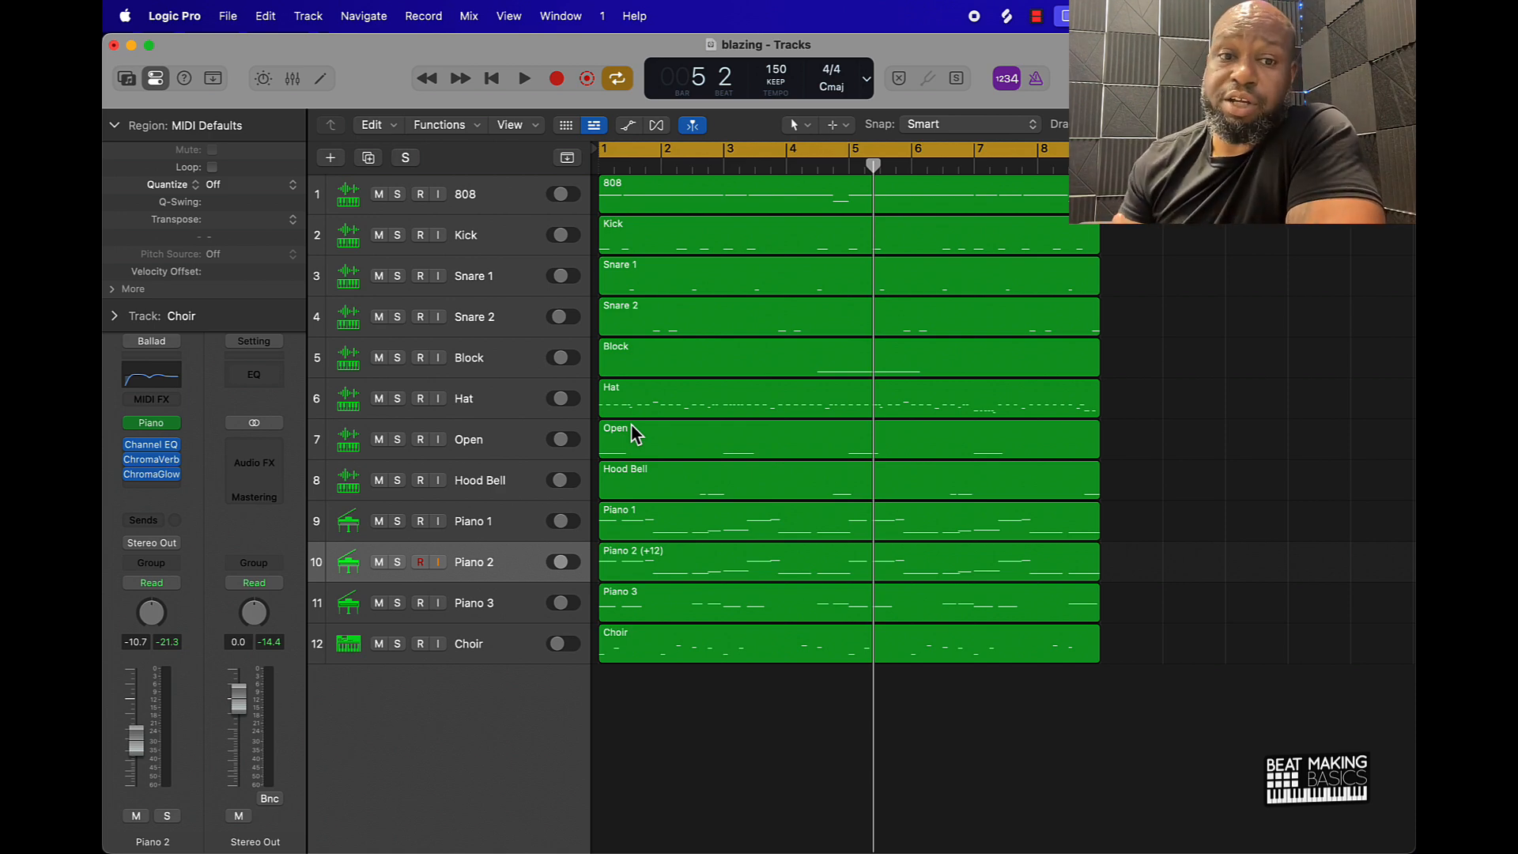
click(332, 159)
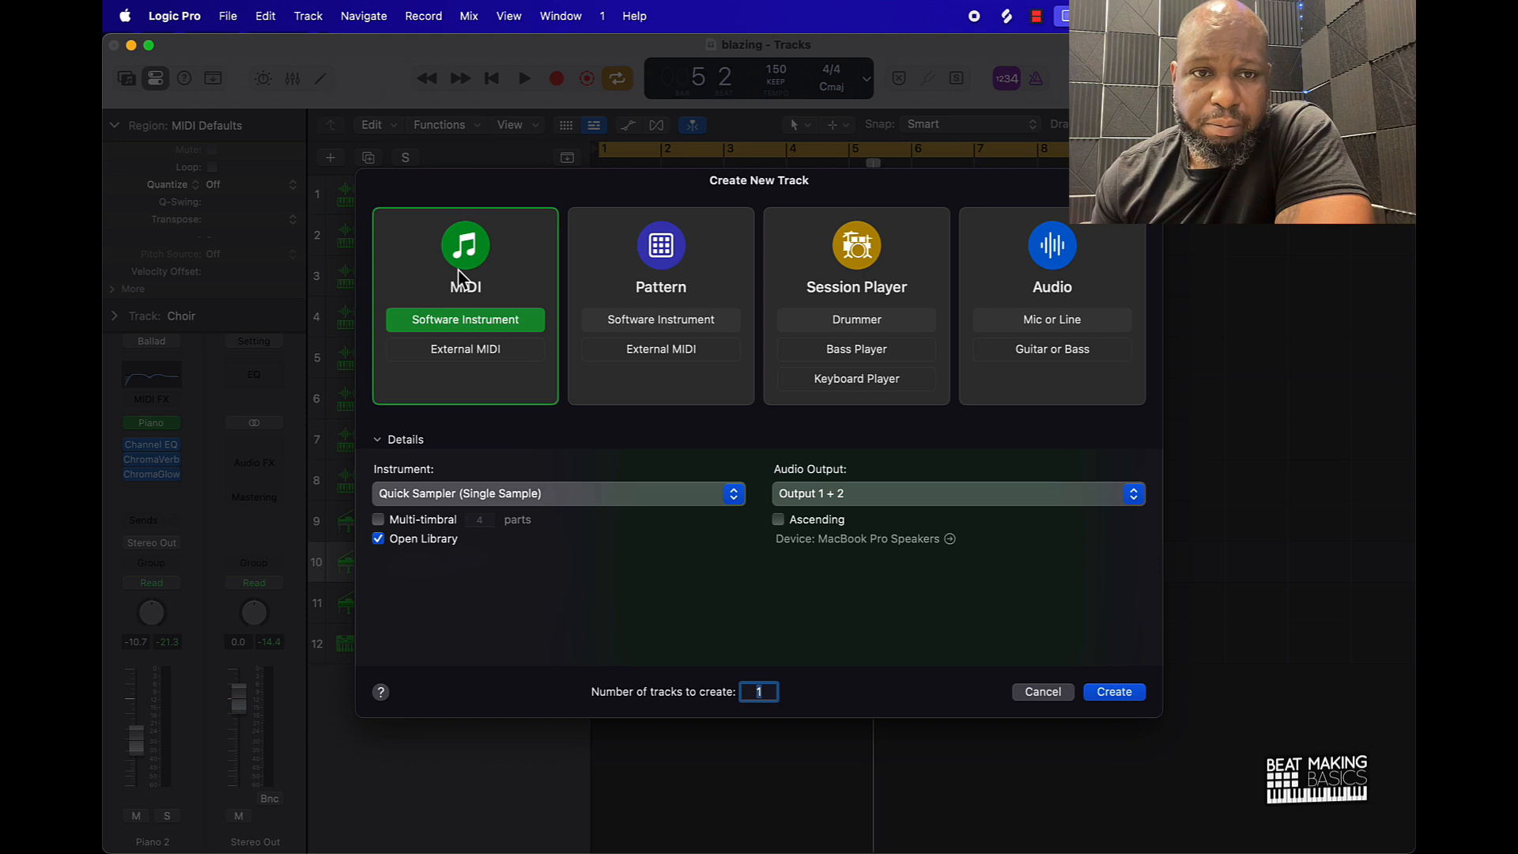
click(416, 495)
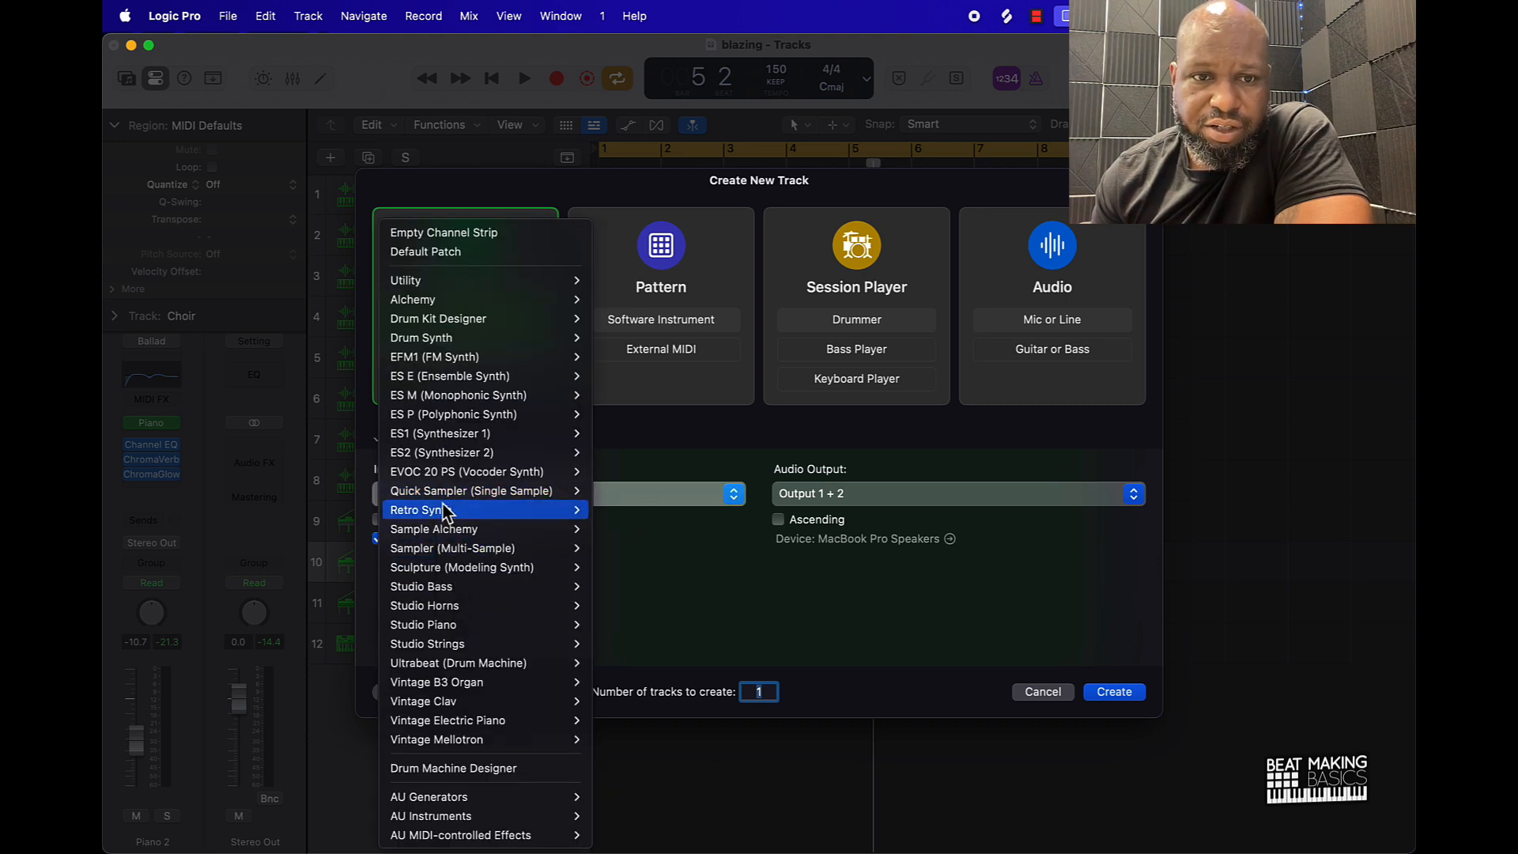
mouse_move(490, 490)
click(616, 496)
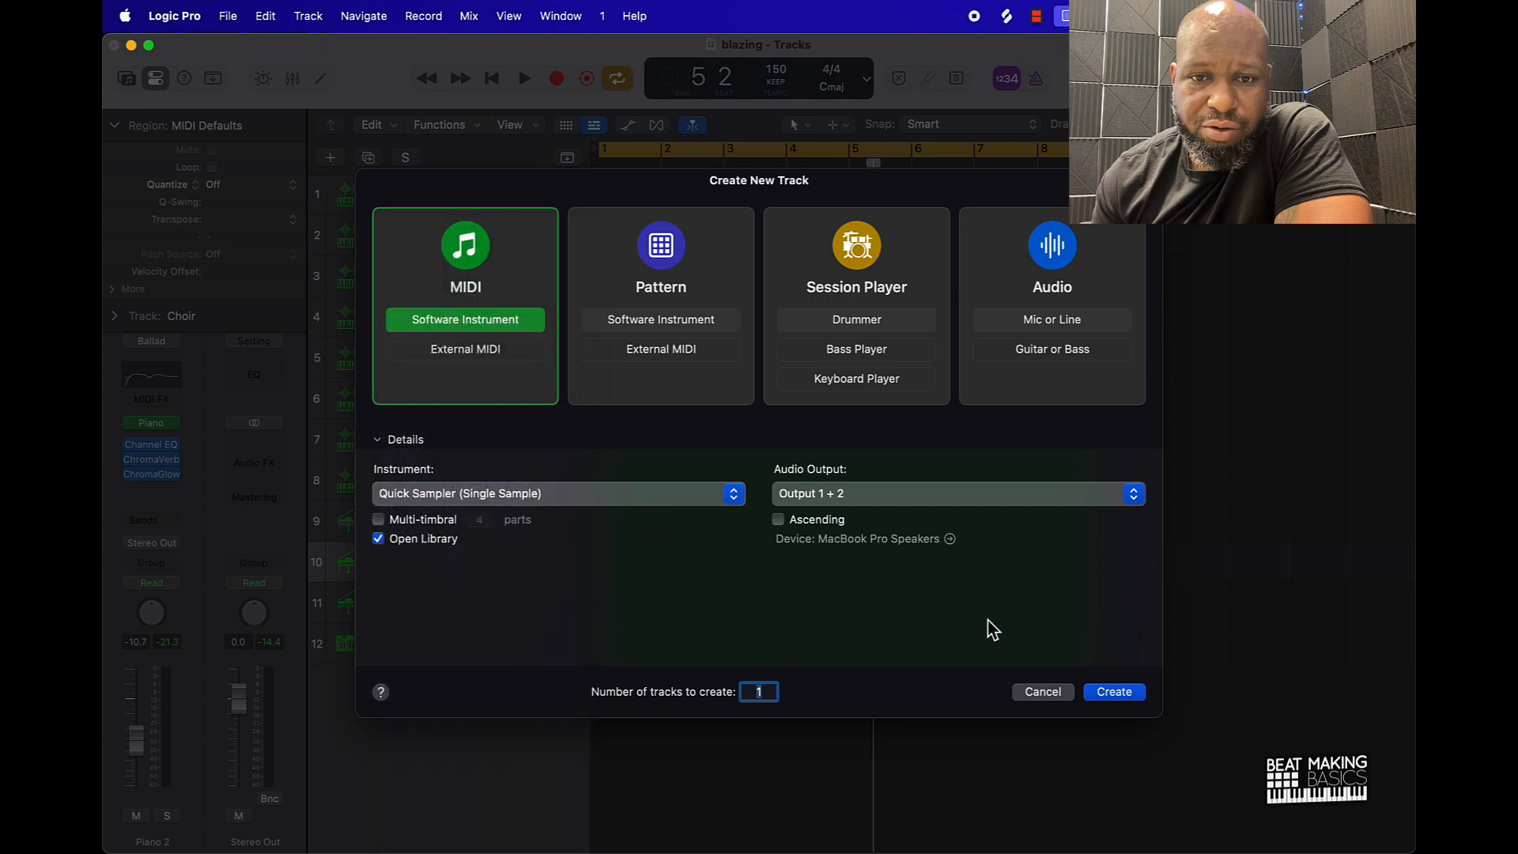
click(1110, 692)
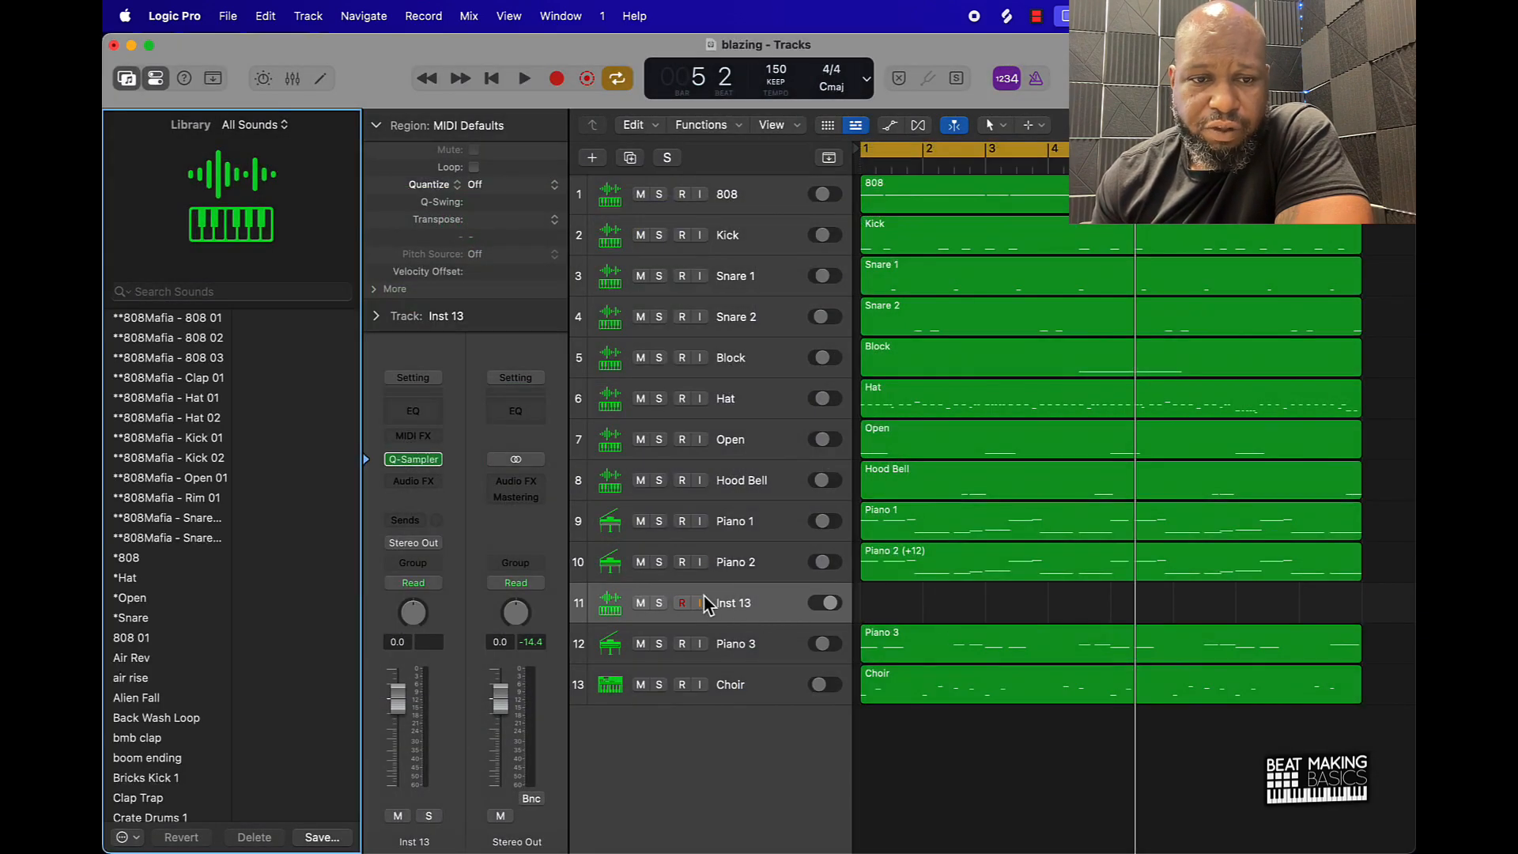
Open the new track's Quick Sampler and load BULLYFINGER_one_shot_cowbell_808_sp12_aliasing__3.wav from the trap 808 one-shots in Splice
click(413, 458)
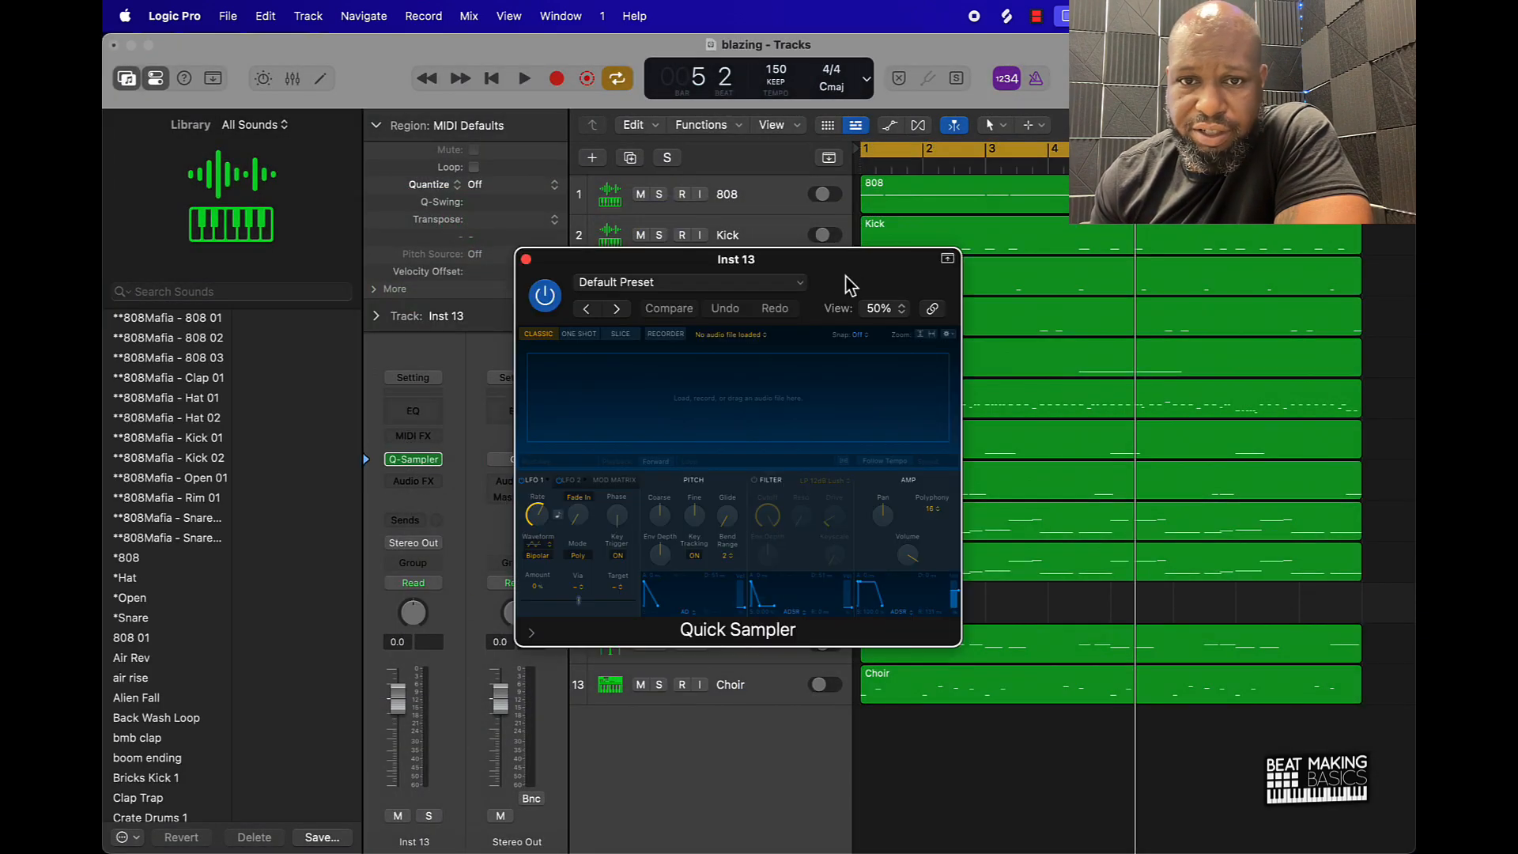
drag(847, 285, 518, 257)
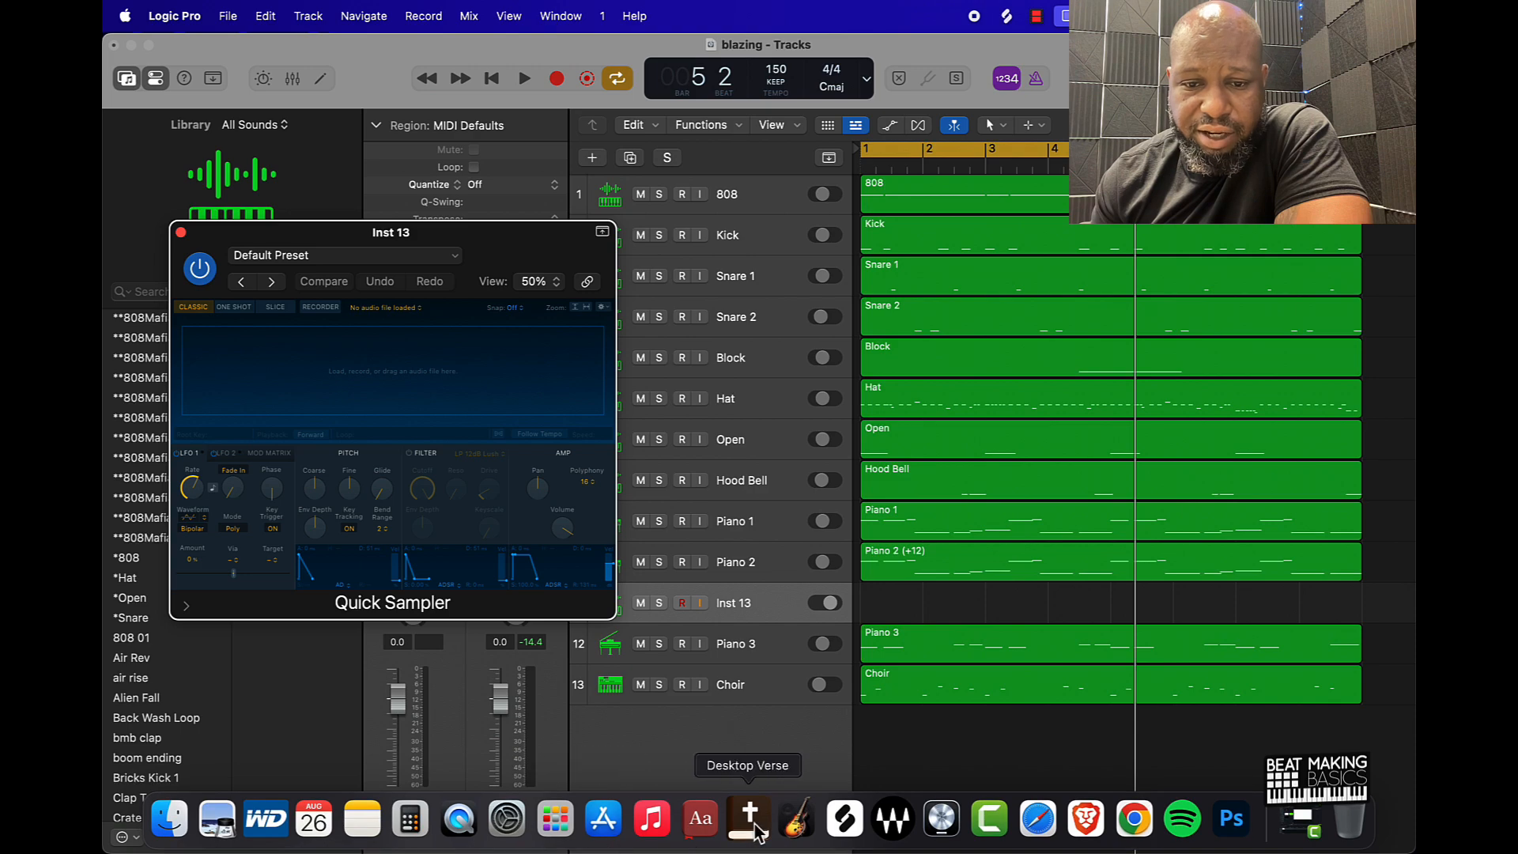
click(844, 820)
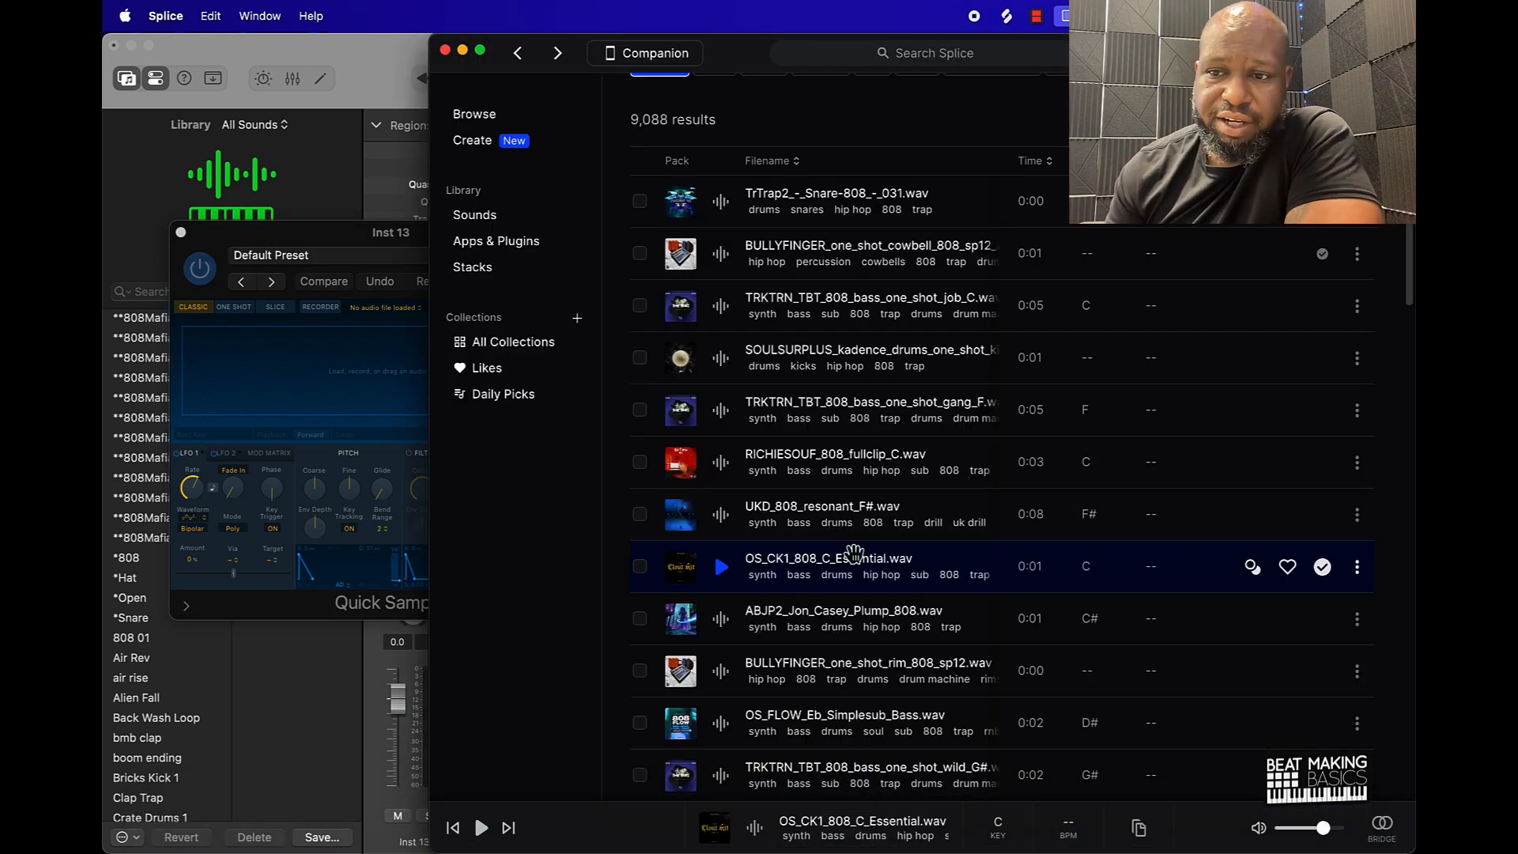
scroll(864, 566, up, 5)
scroll(909, 625, down, 3)
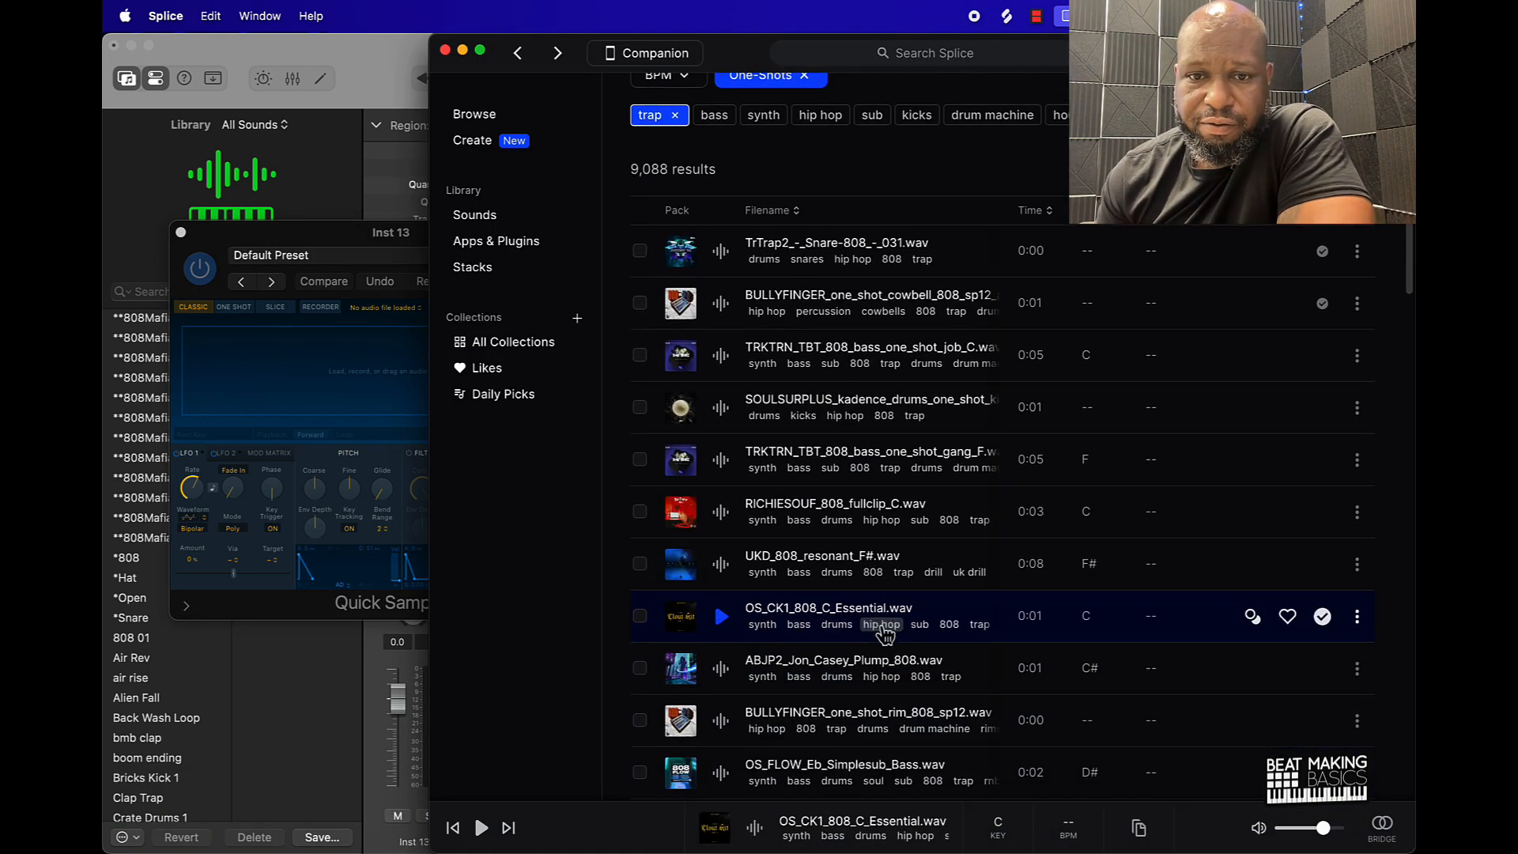
scroll(814, 553, up, 3)
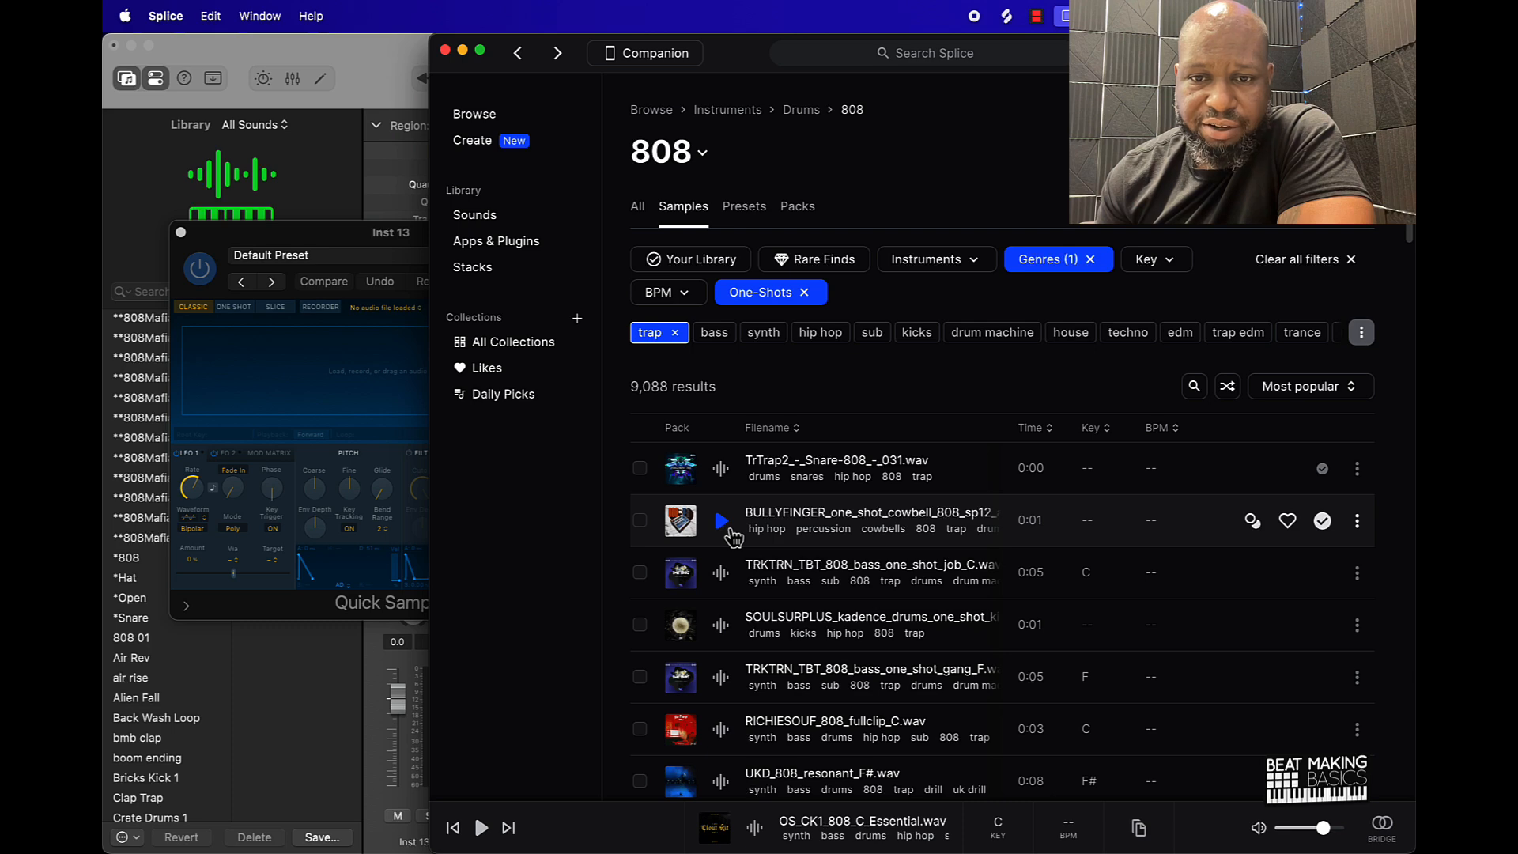
click(734, 536)
drag(881, 522, 326, 390)
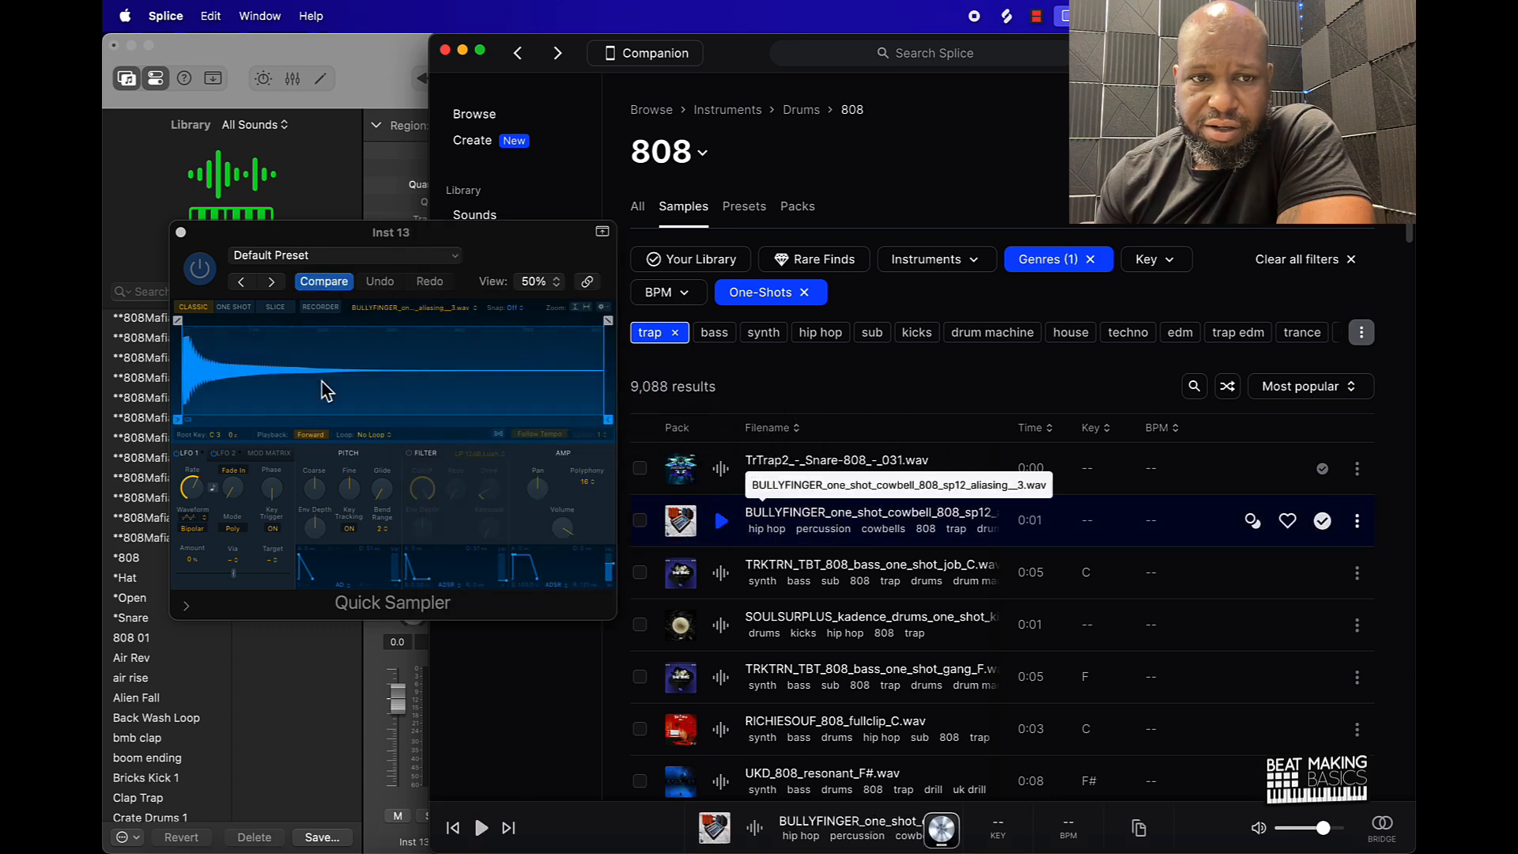
Return to Logic Pro and open Musical Typing to audition the cowbell sample with a note
click(378, 115)
key(super+k)
key(k)
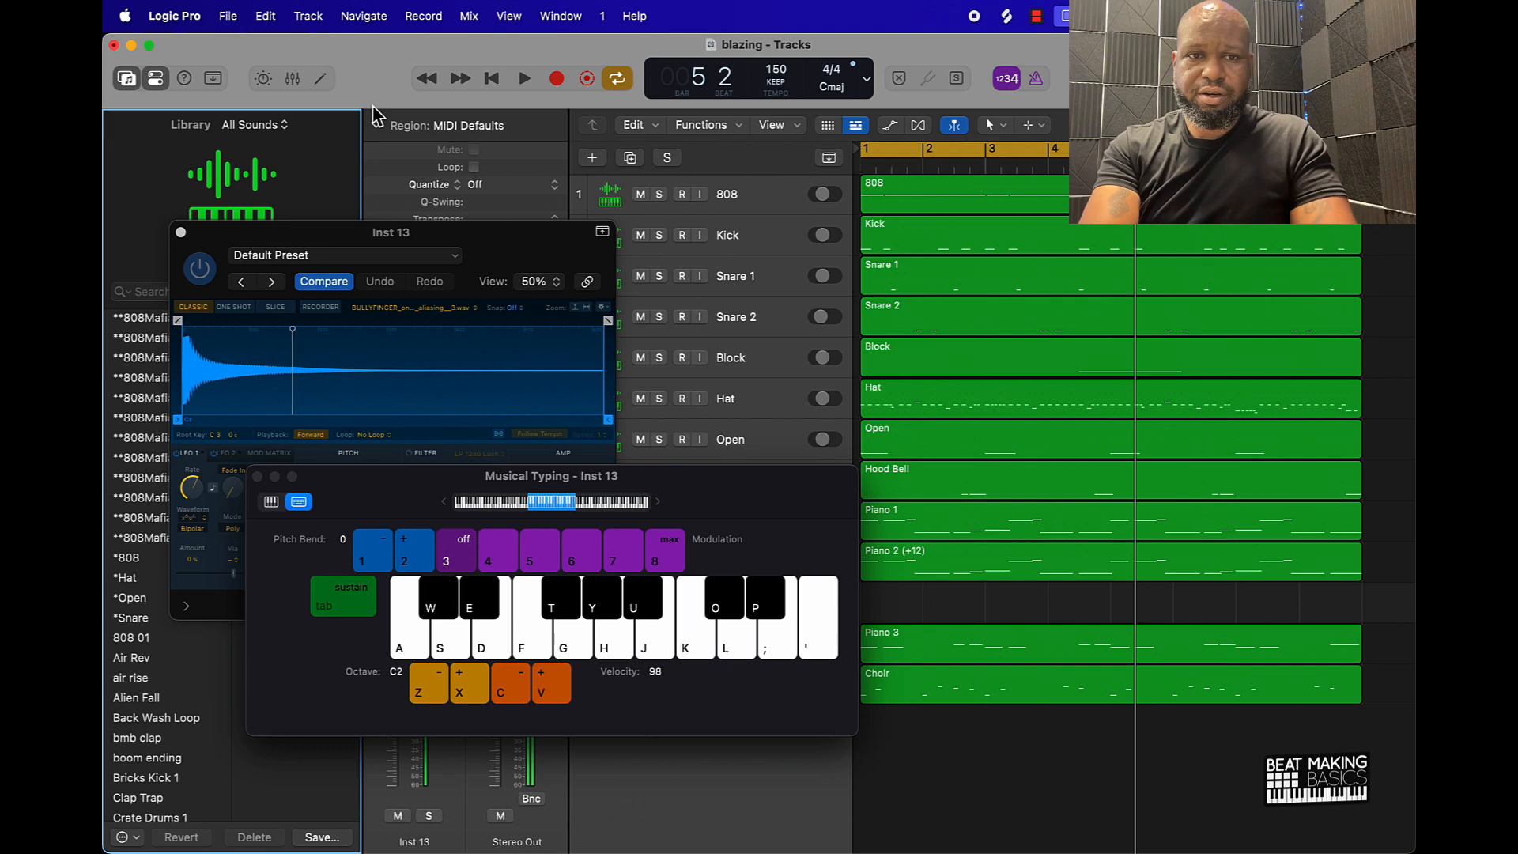
Close the Quick Sampler and Musical Typing windows and delete the Inst 13 track
click(181, 233)
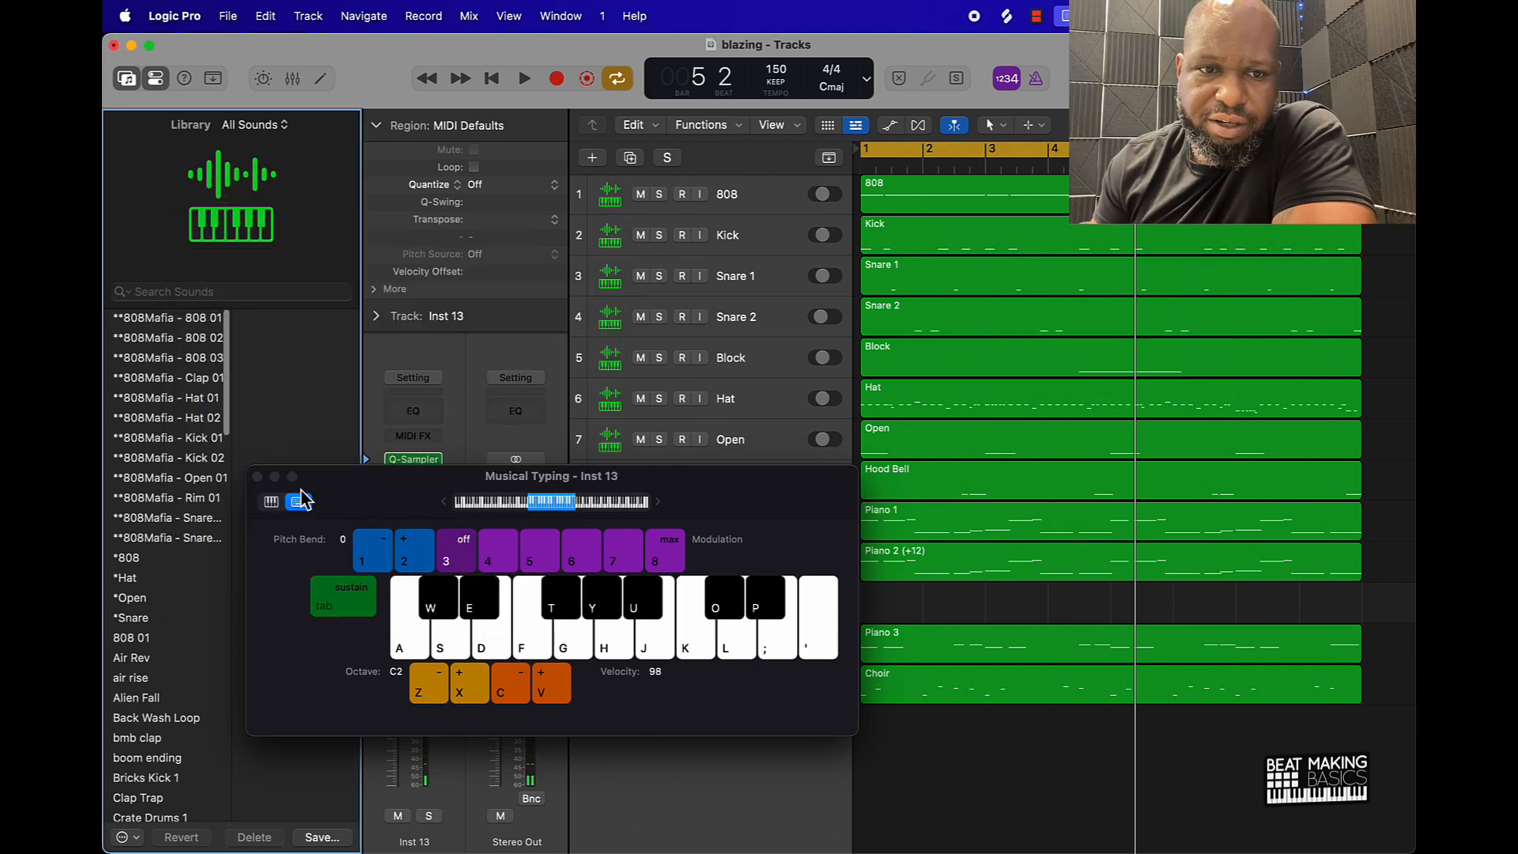
click(257, 477)
click(770, 604)
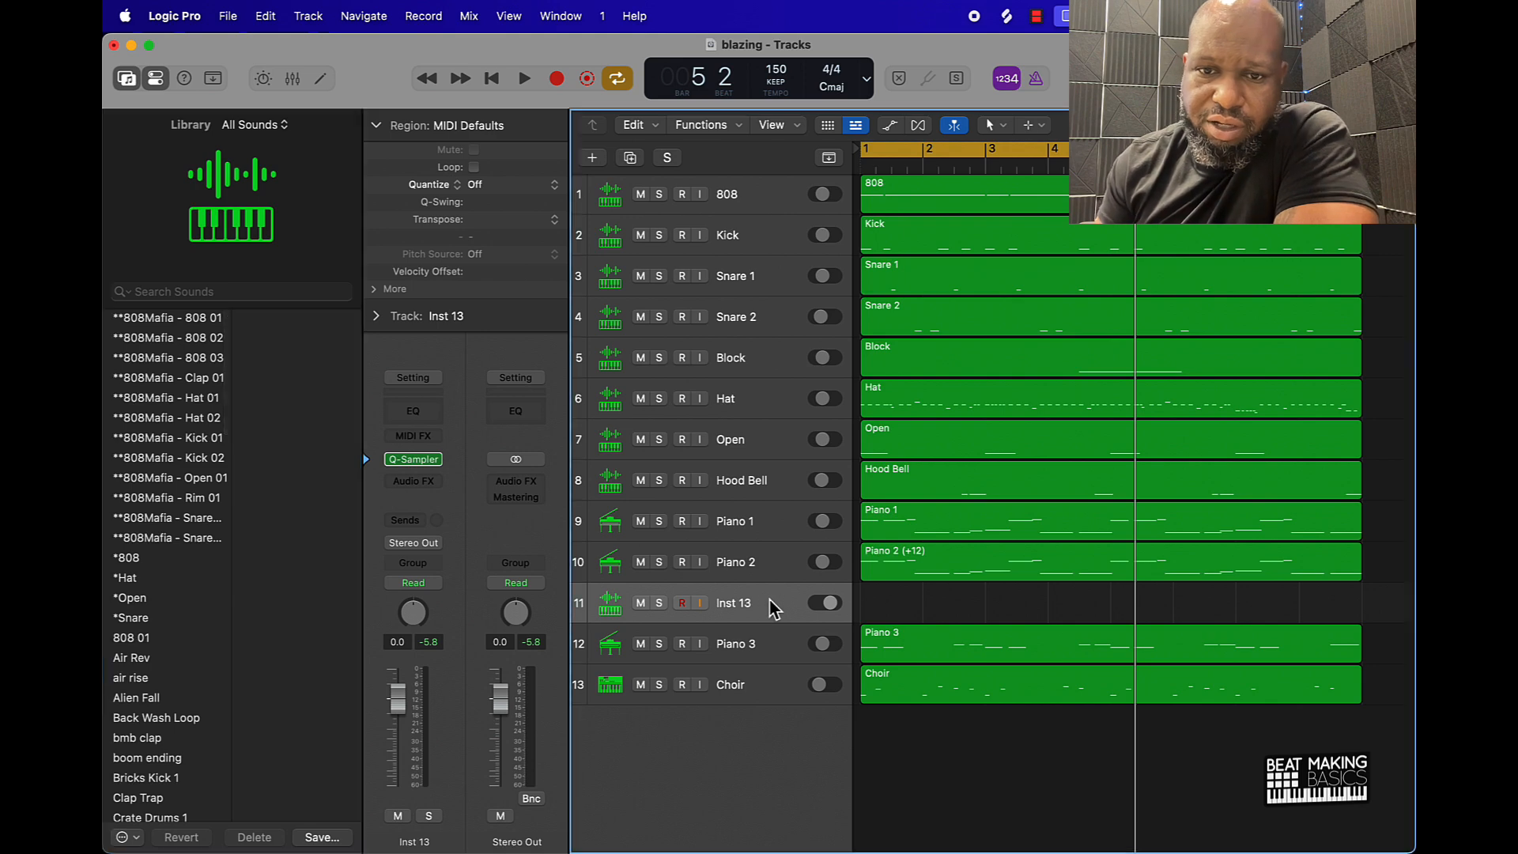
key(super+BackSpace)
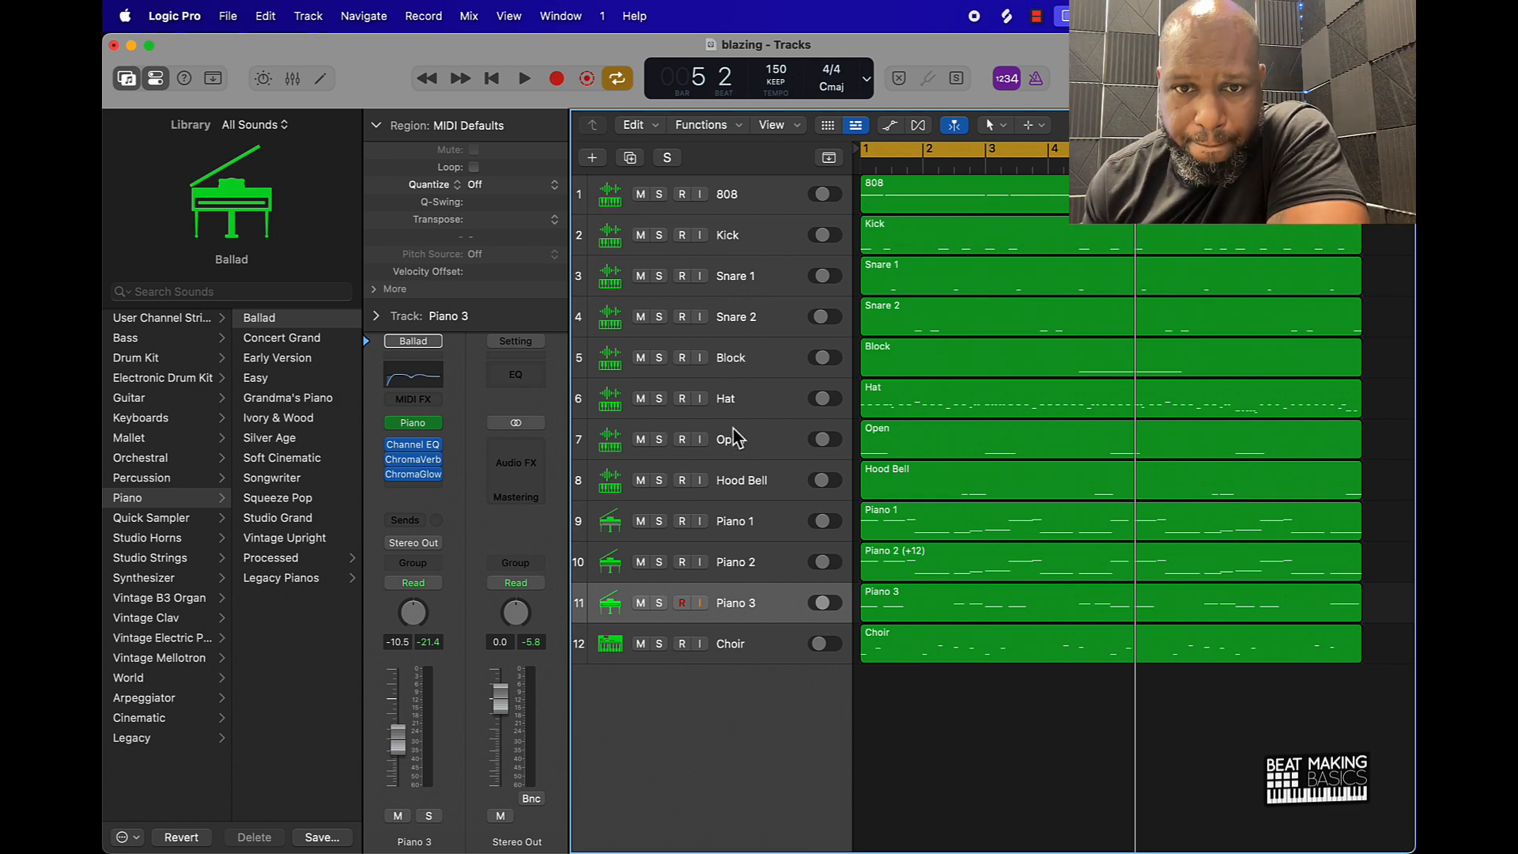
Solo the Snare 1 track and listen to its first bars
click(659, 277)
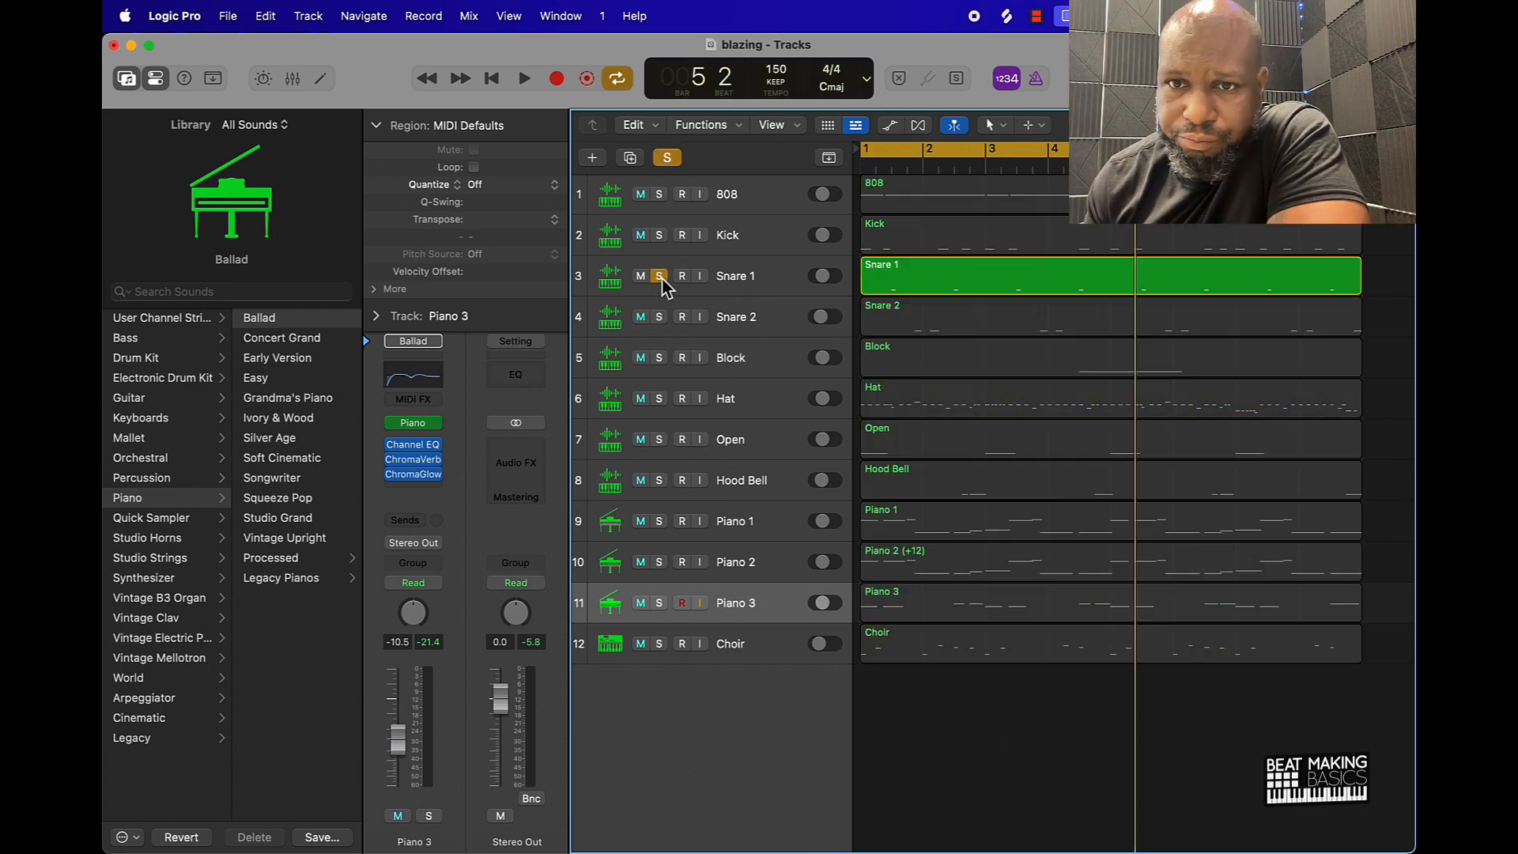
key(space)
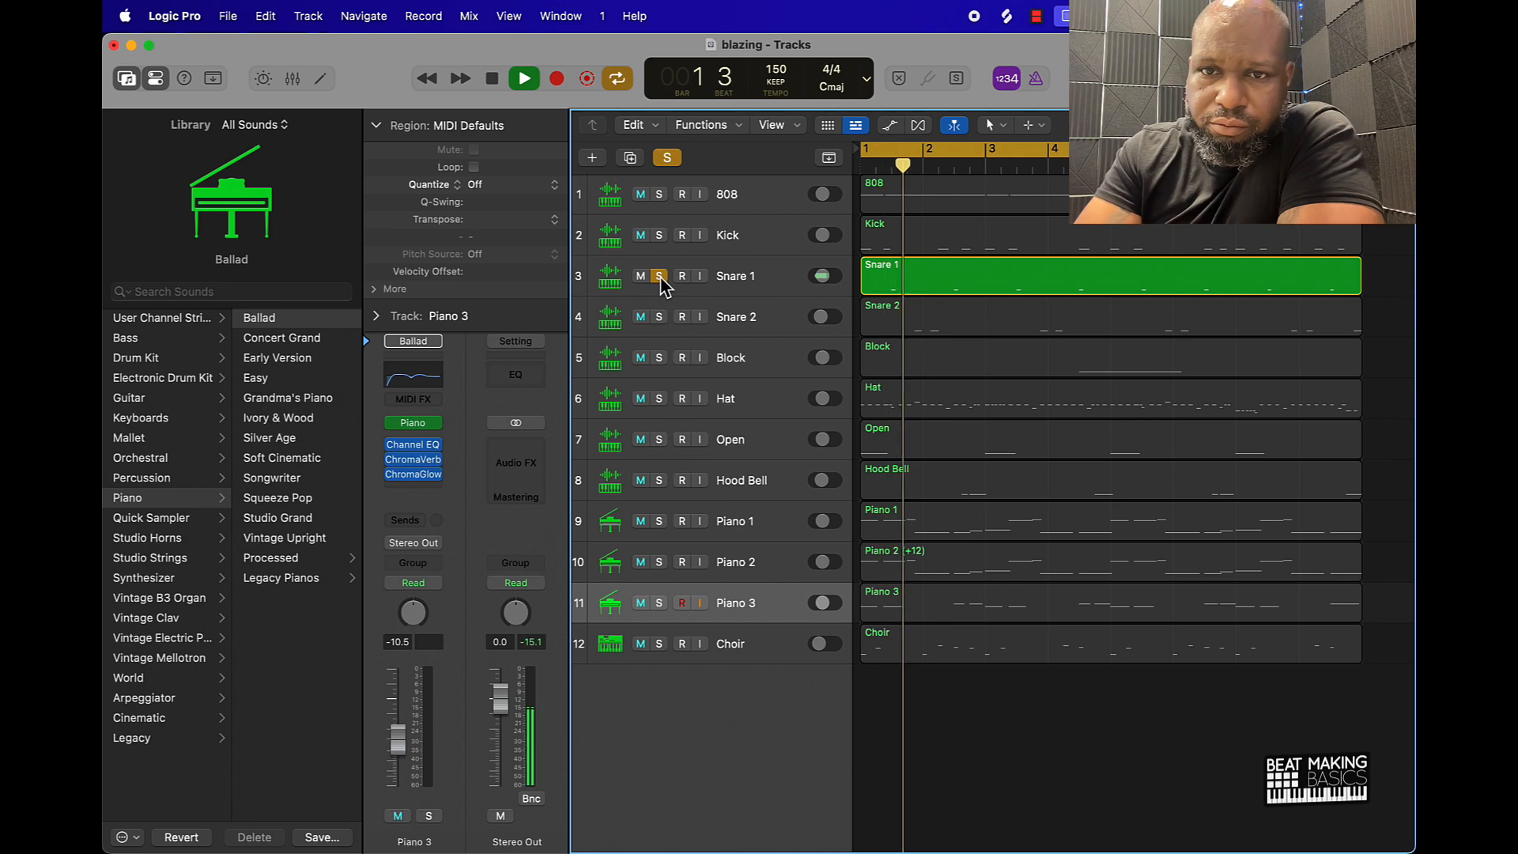
key(space)
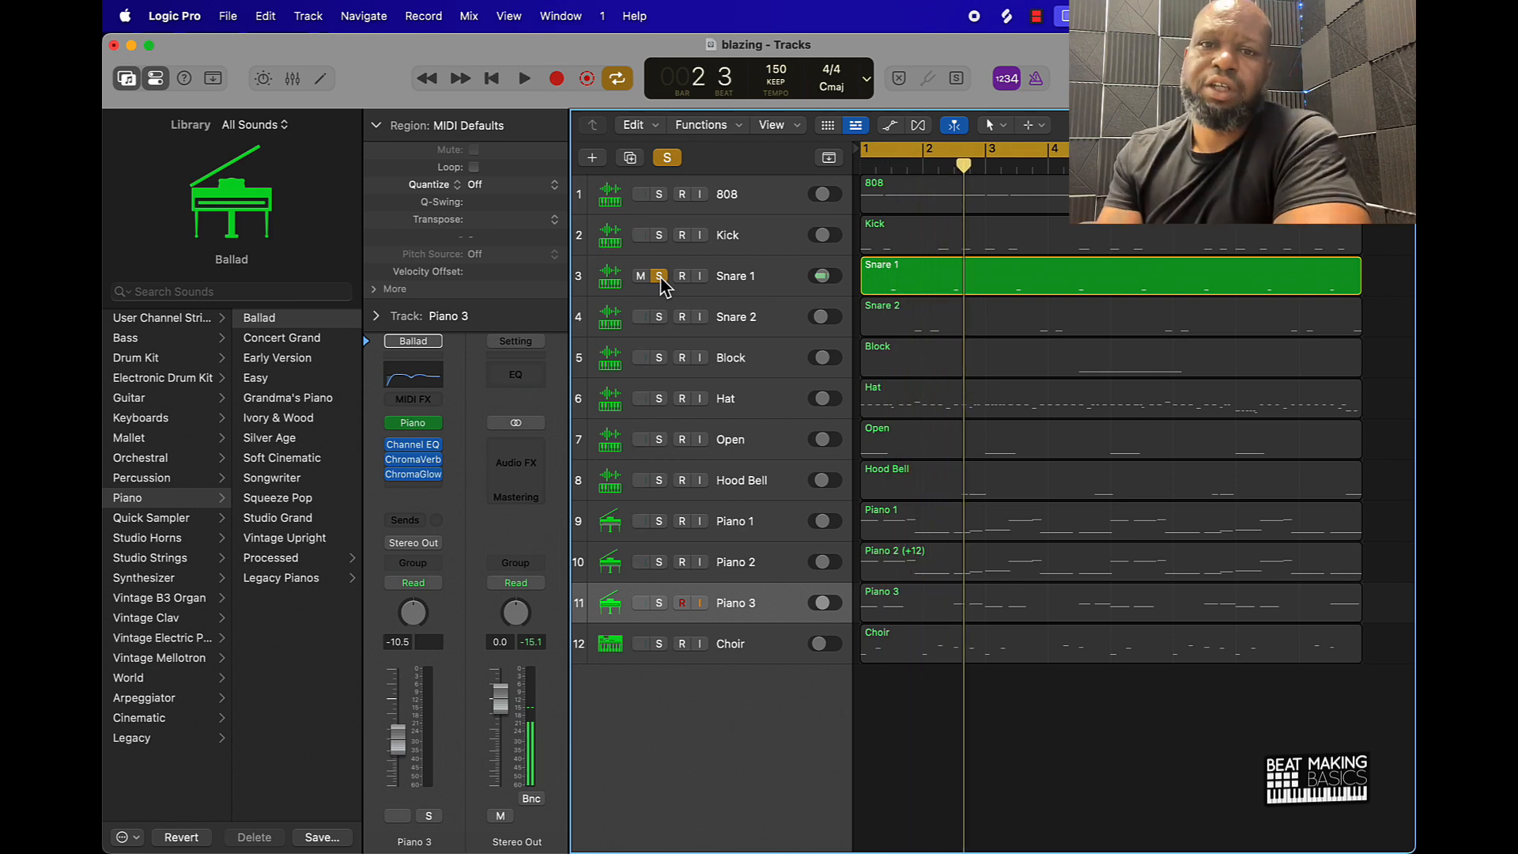
Duplicate the Snare 1 track and check the snare sample in the copy's Quick Sampler
click(751, 292)
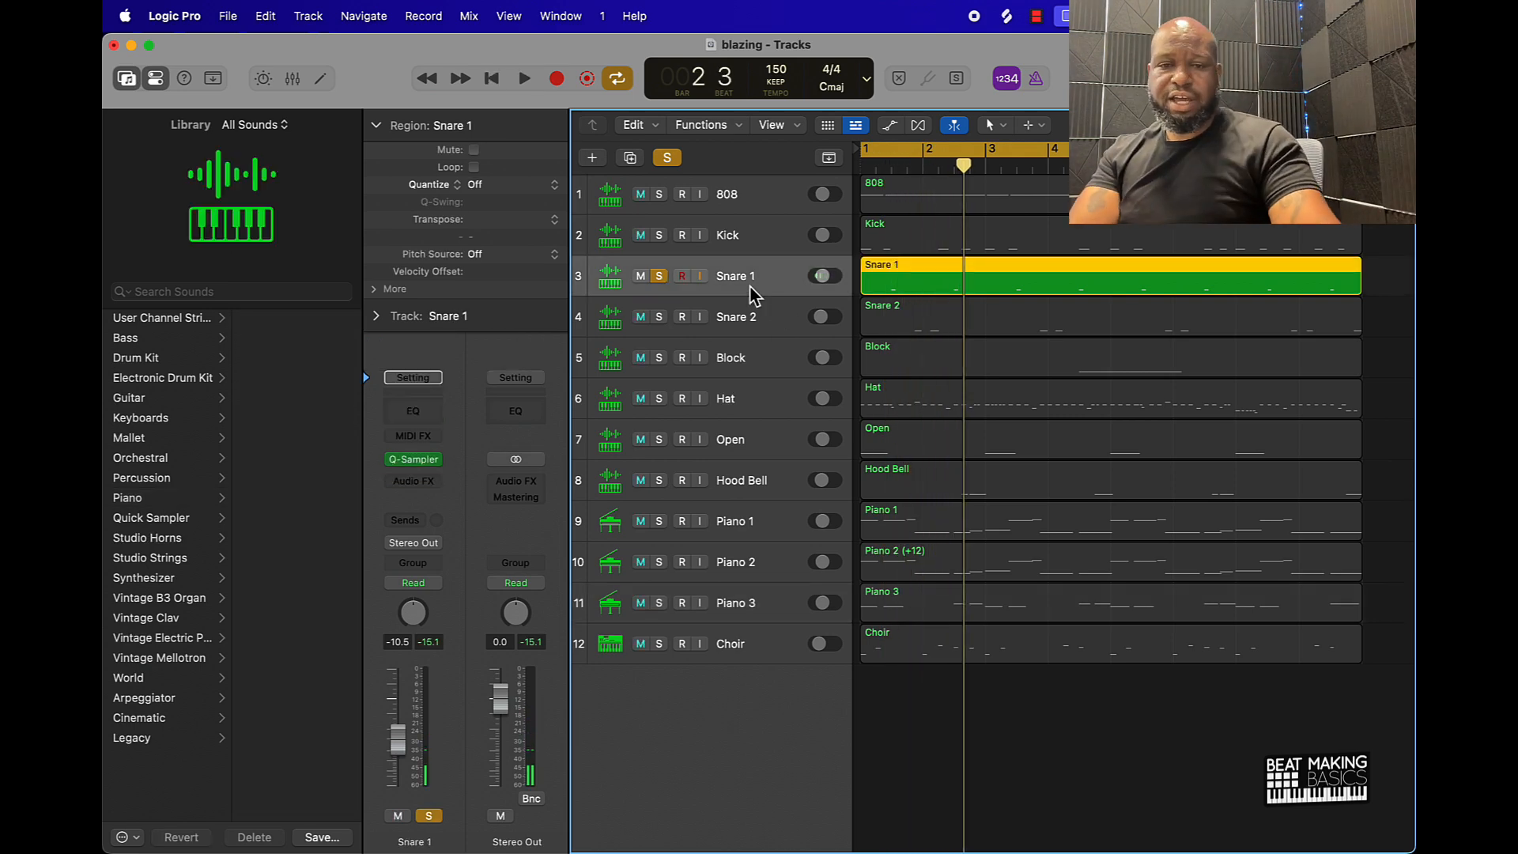
key(super+d)
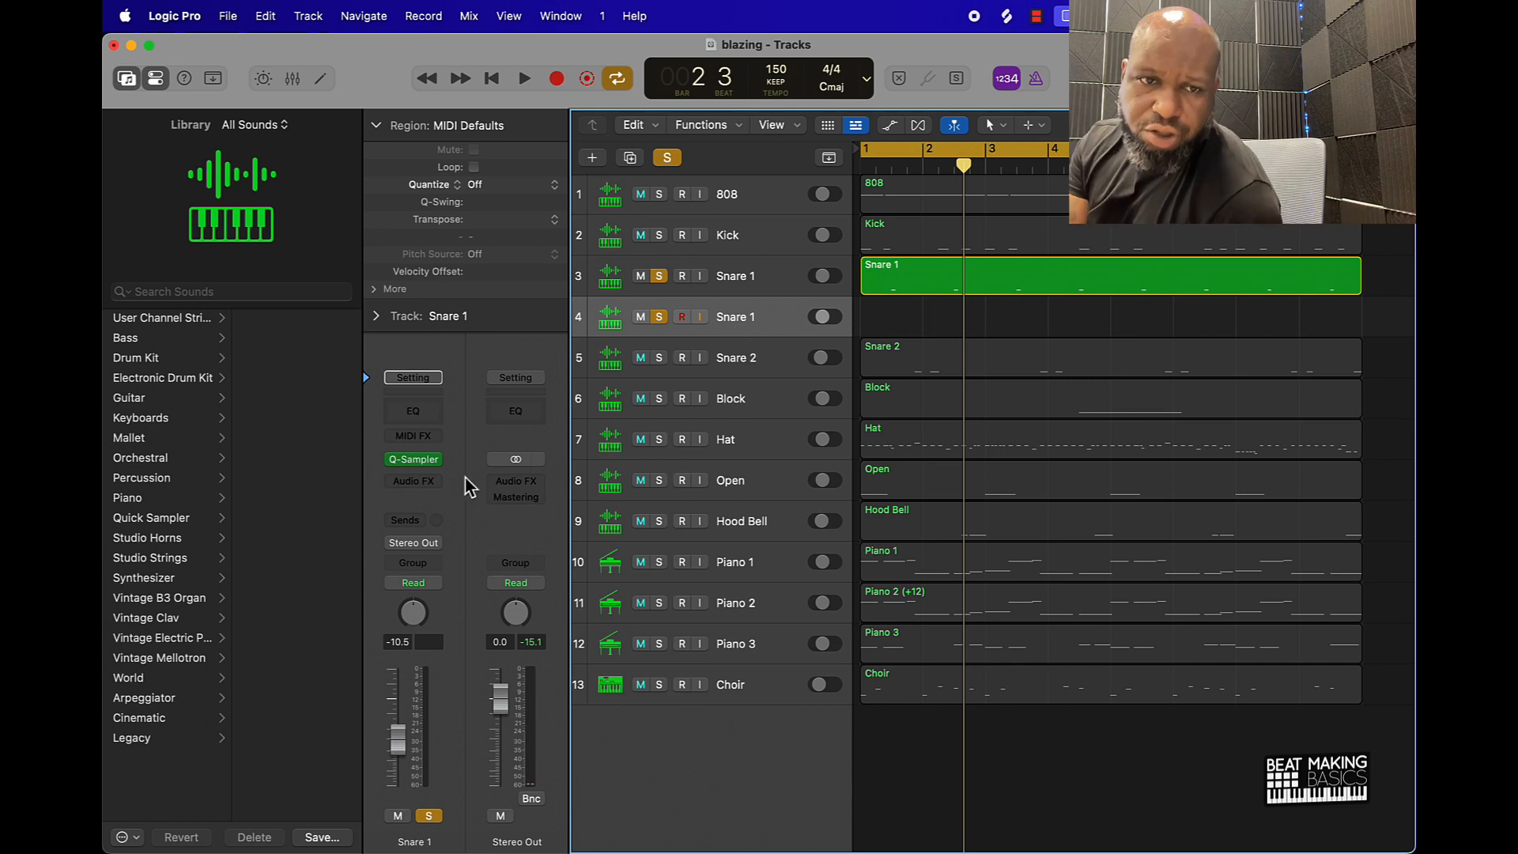
click(422, 460)
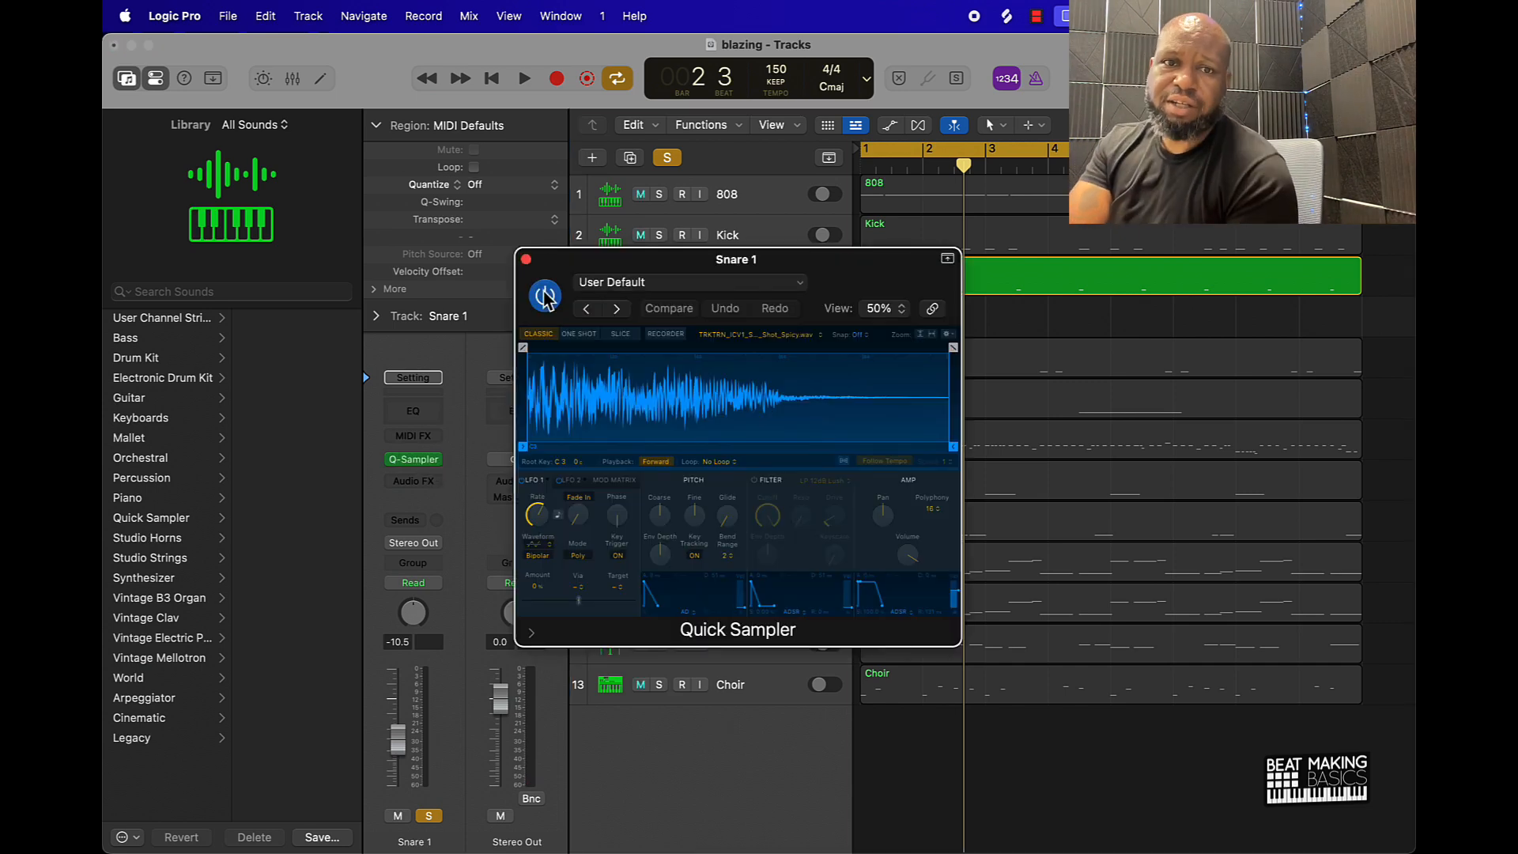
click(526, 260)
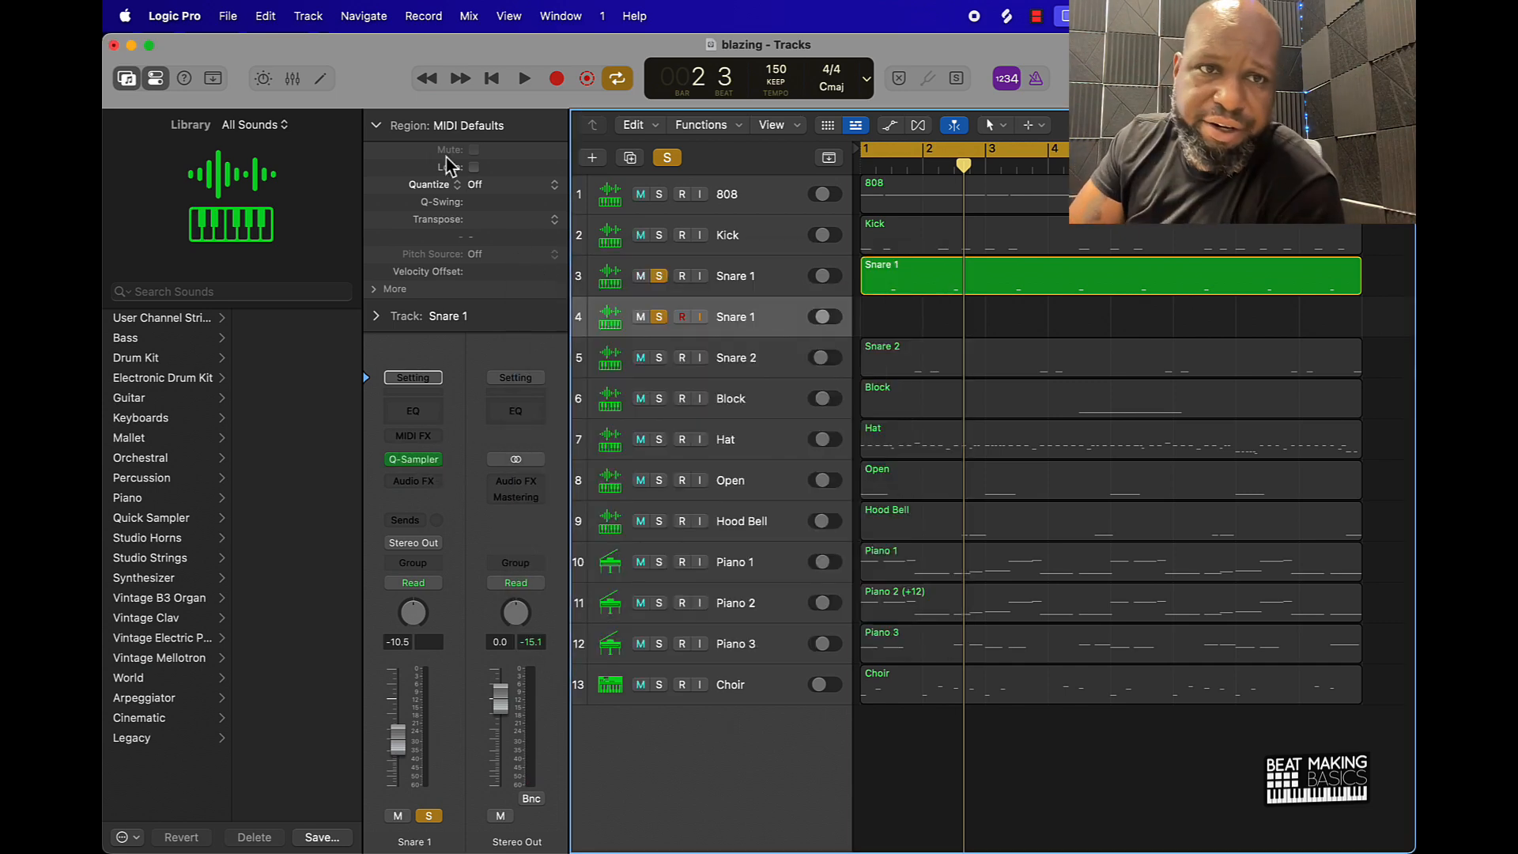
Open the editor for the duplicate Snare 1 track and audition the snare with Musical Typing
click(321, 84)
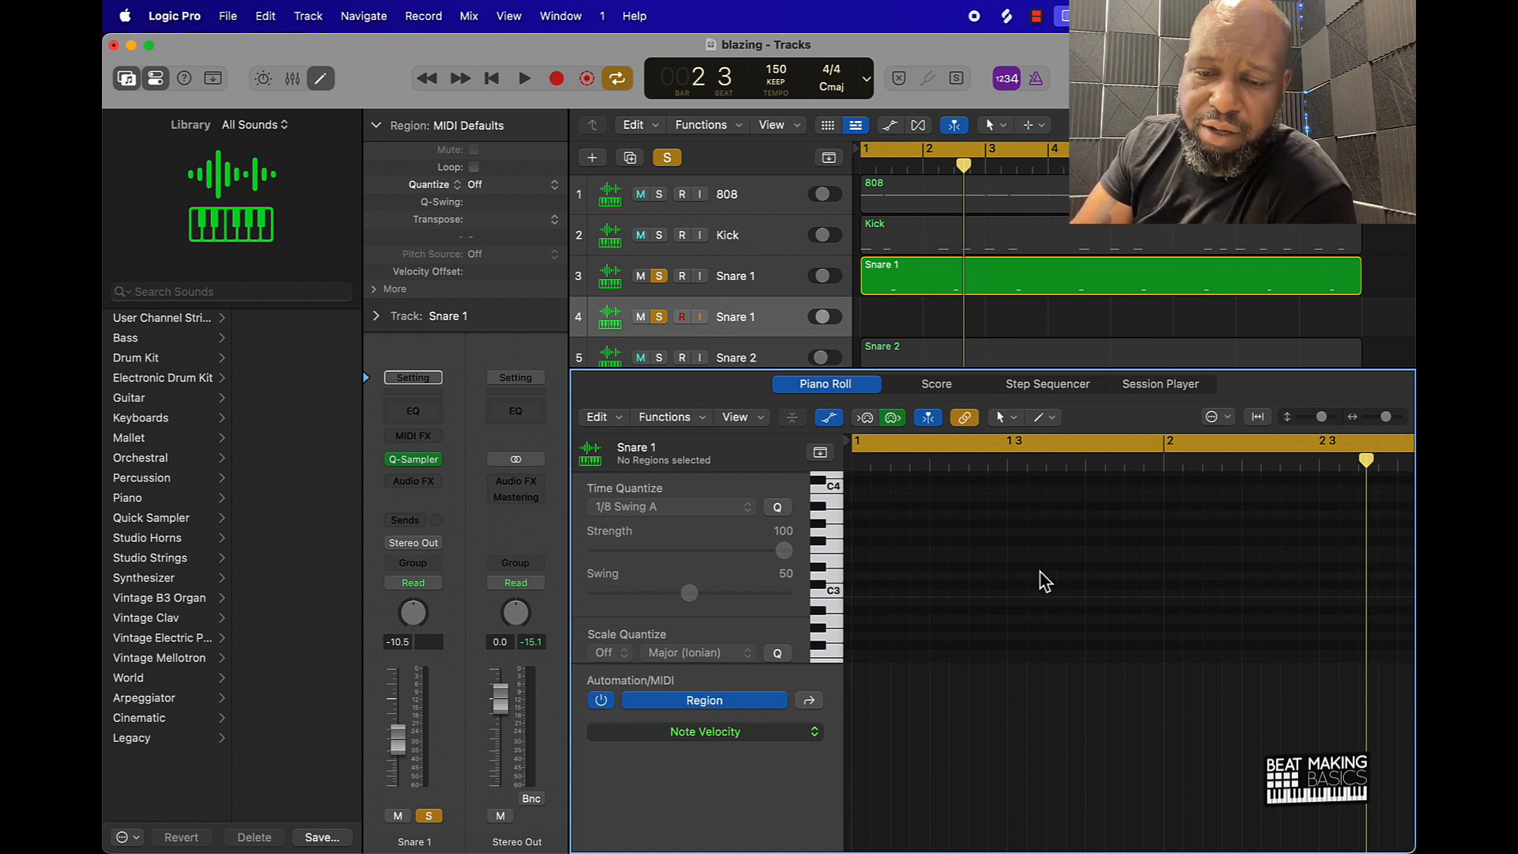
key(super+k)
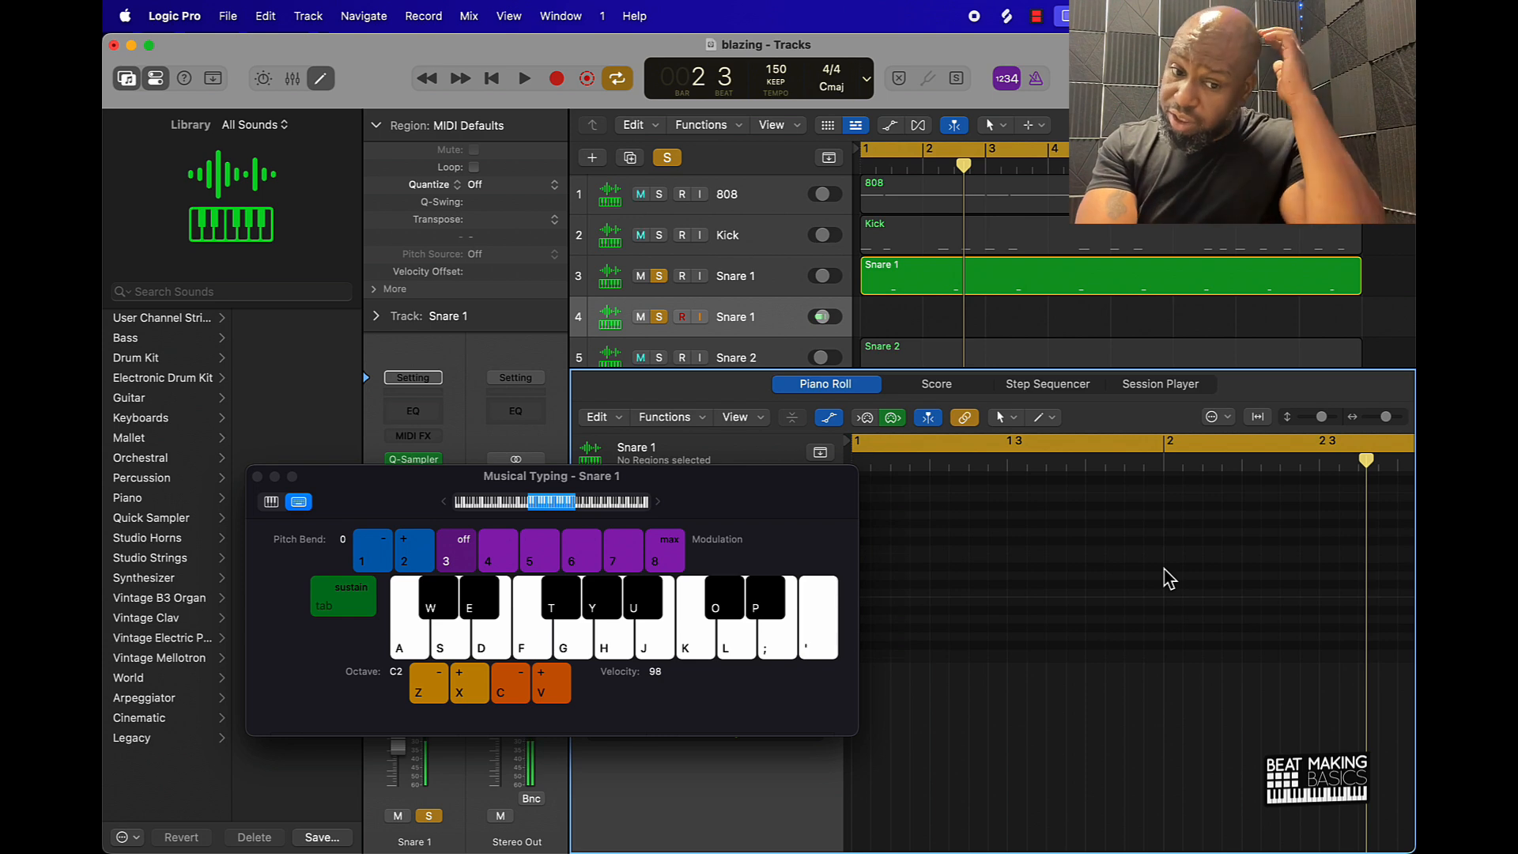
click(257, 476)
Create a 16-step pattern from bar 1 in the Step Sequencer with the ninth step of the C3 row turned on
click(1064, 385)
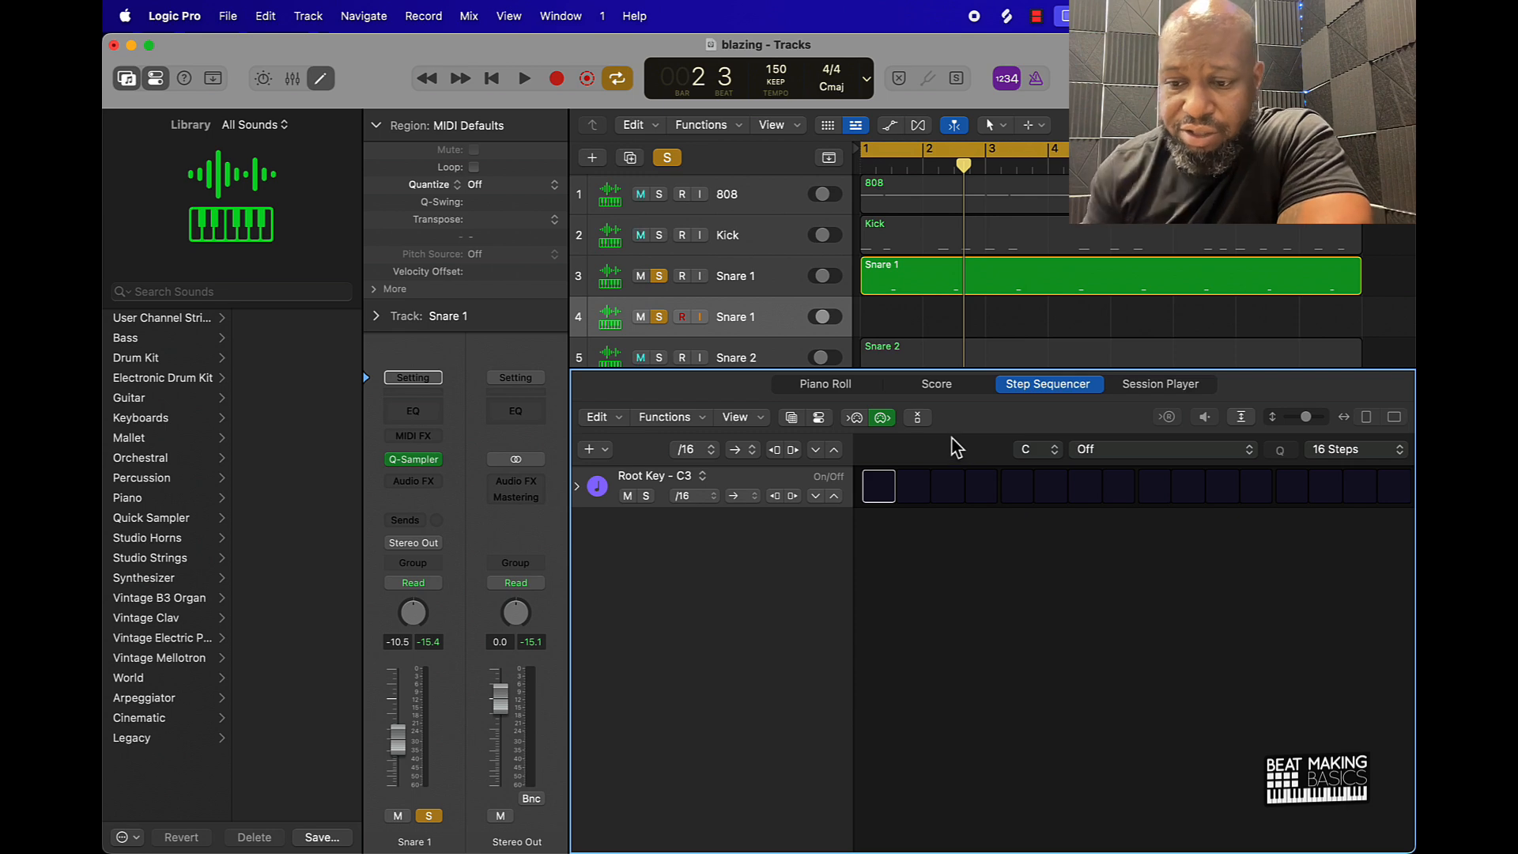
key(Return)
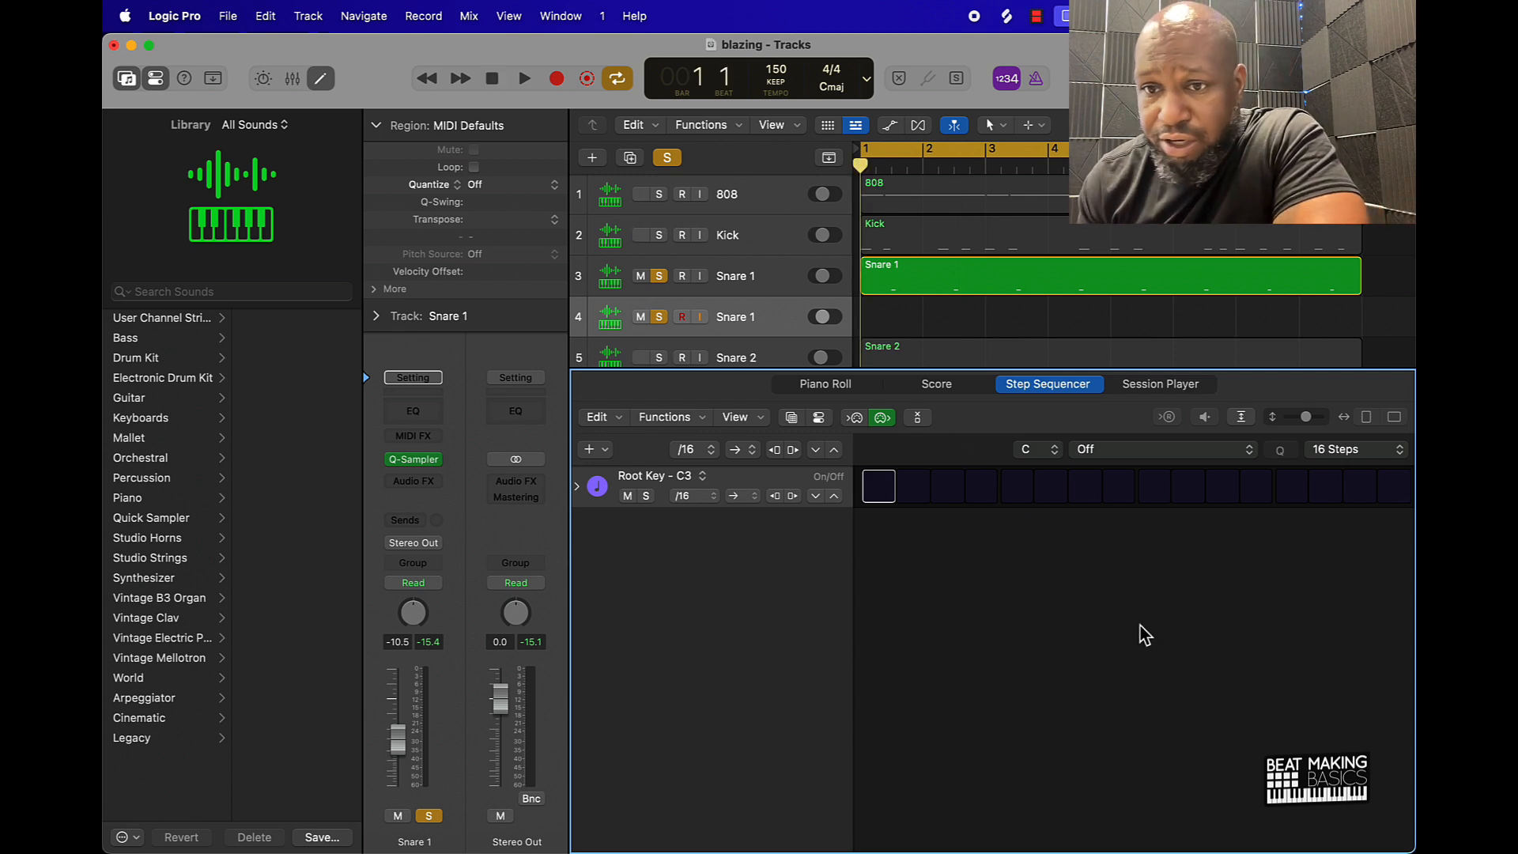
click(1156, 492)
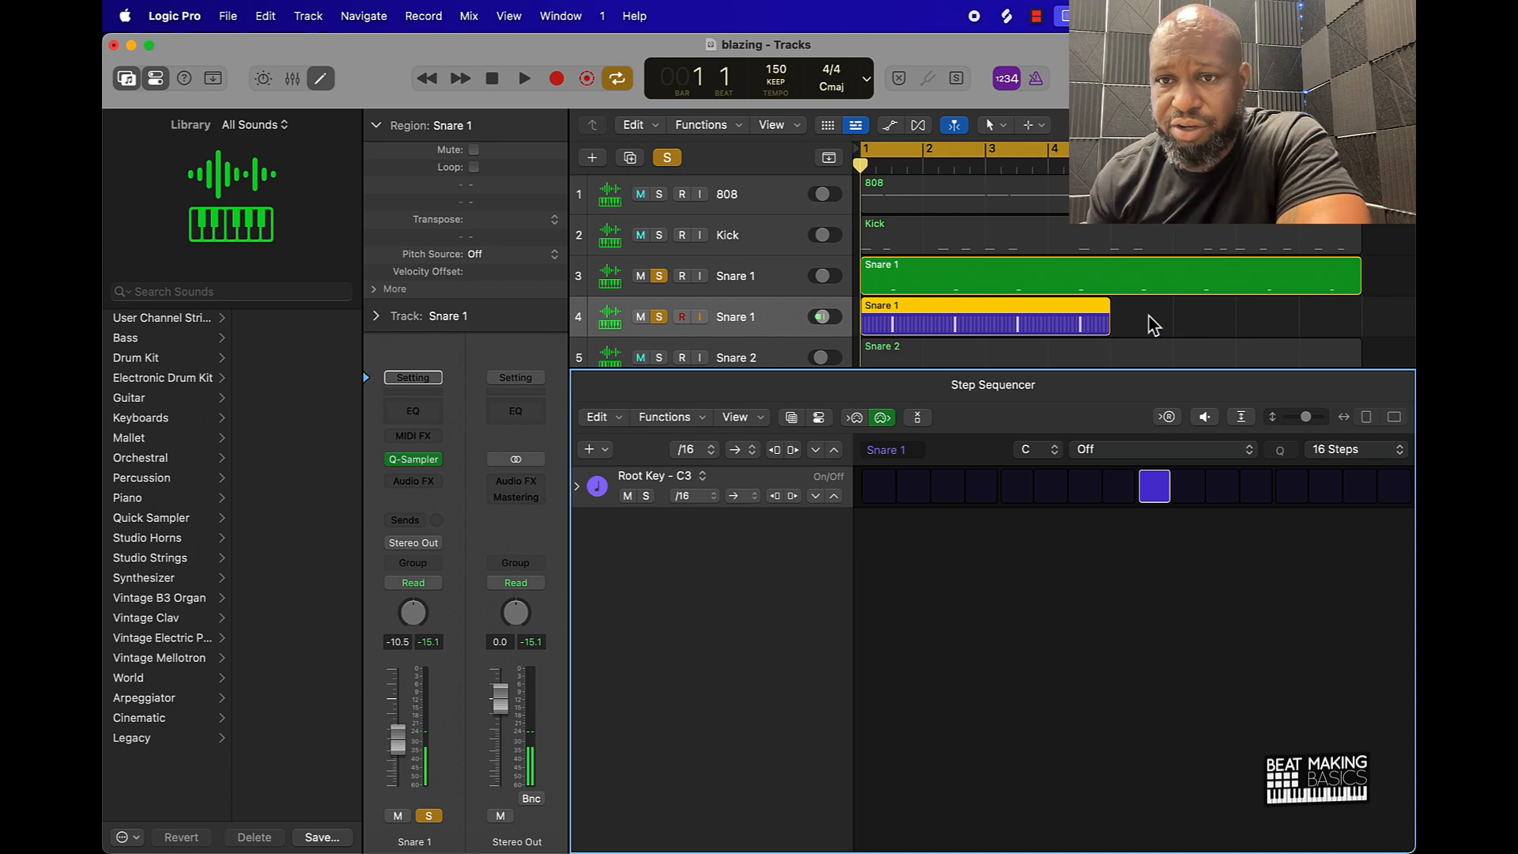
Repeat the snare pattern region once, then convert both regions to MIDI and join them into one
click(1045, 332)
key(super+r)
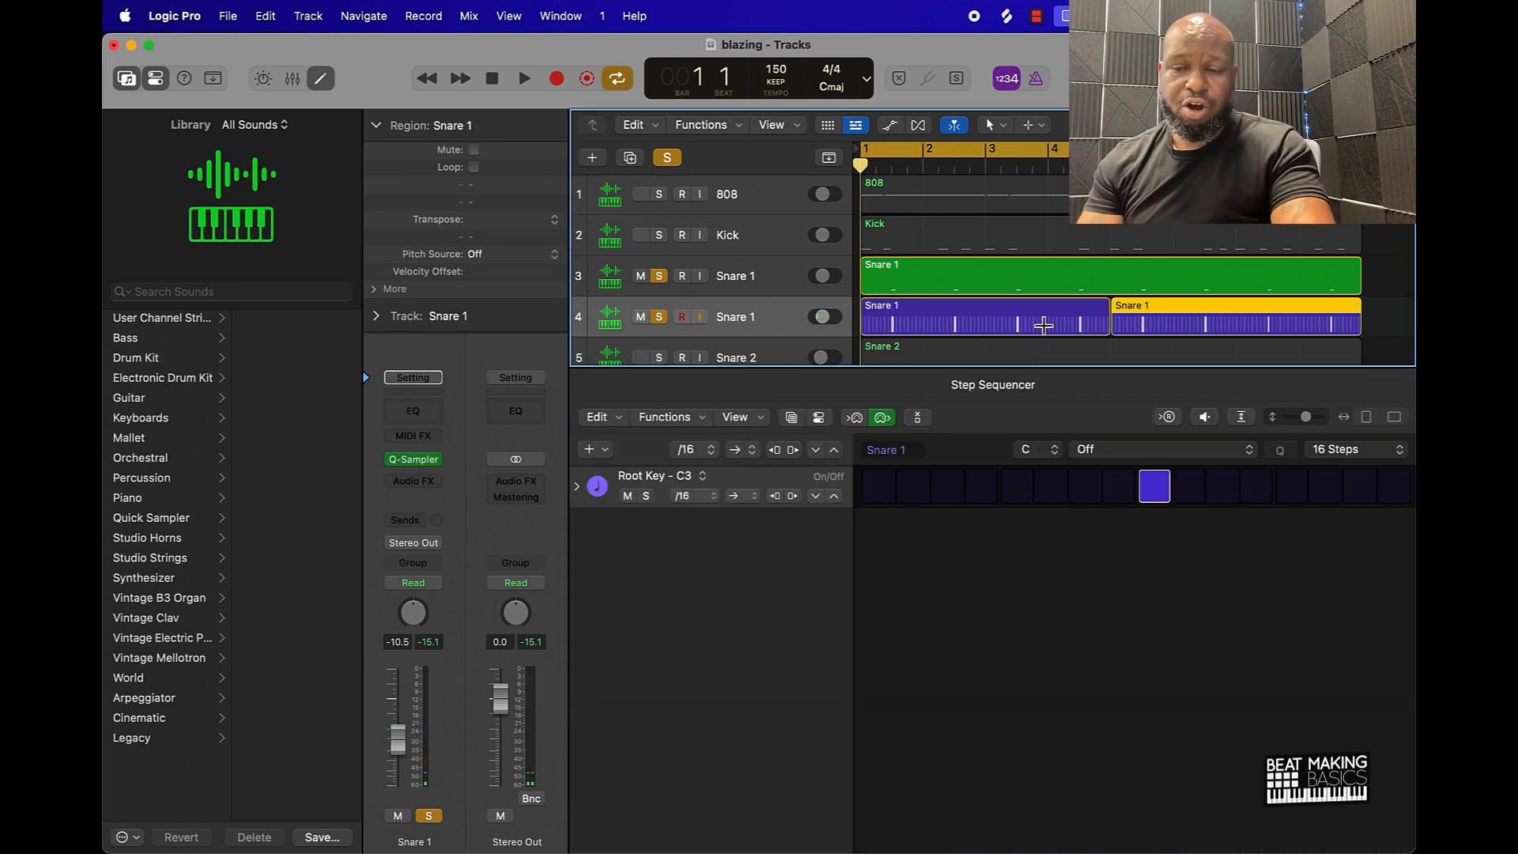
shift+click(1081, 321)
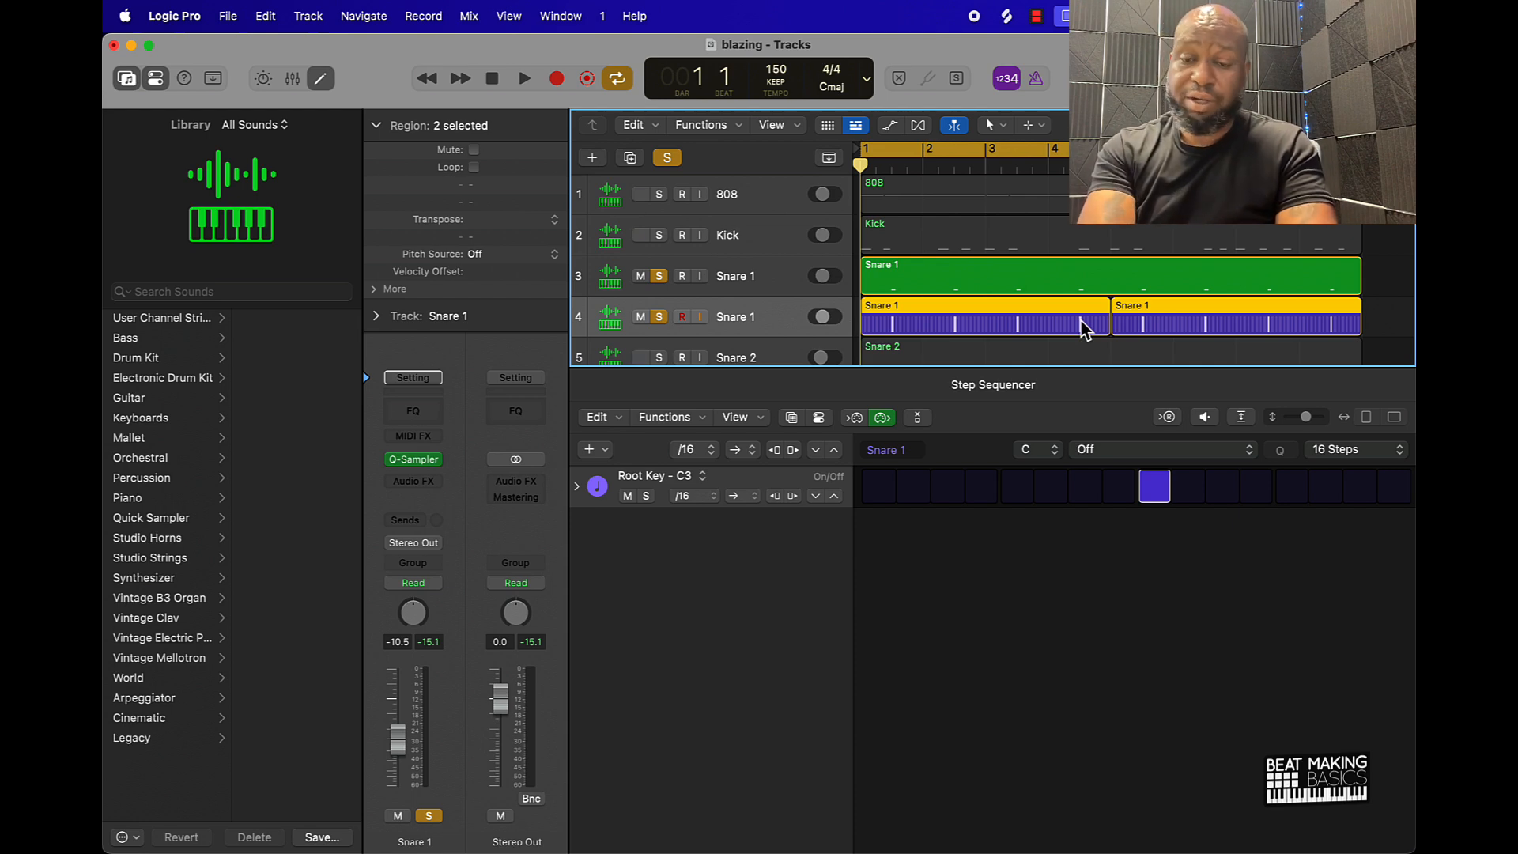
key(ctrl+alt+super+m)
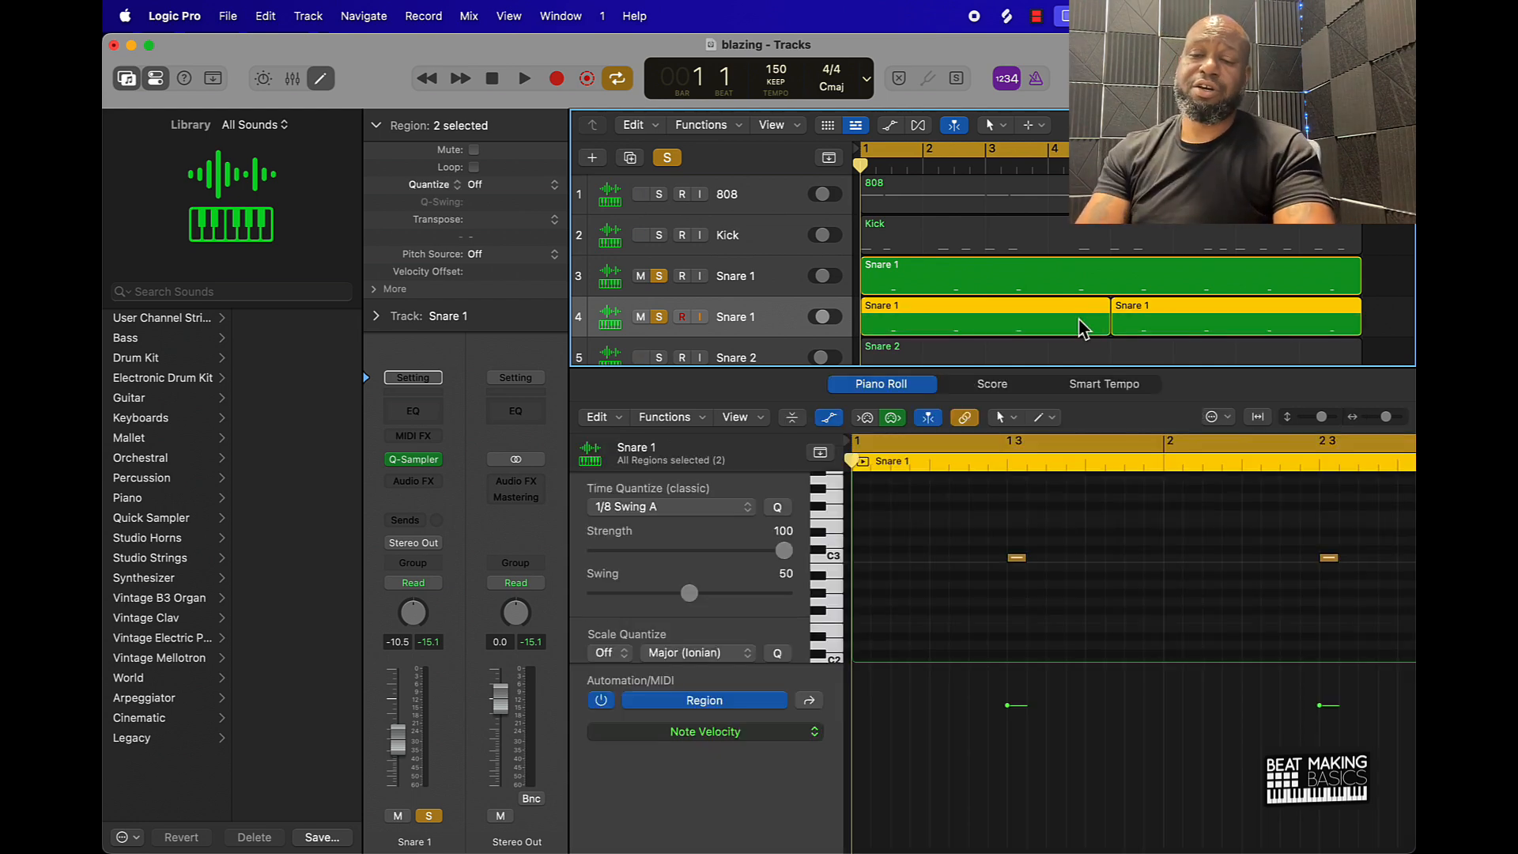
key(super+j)
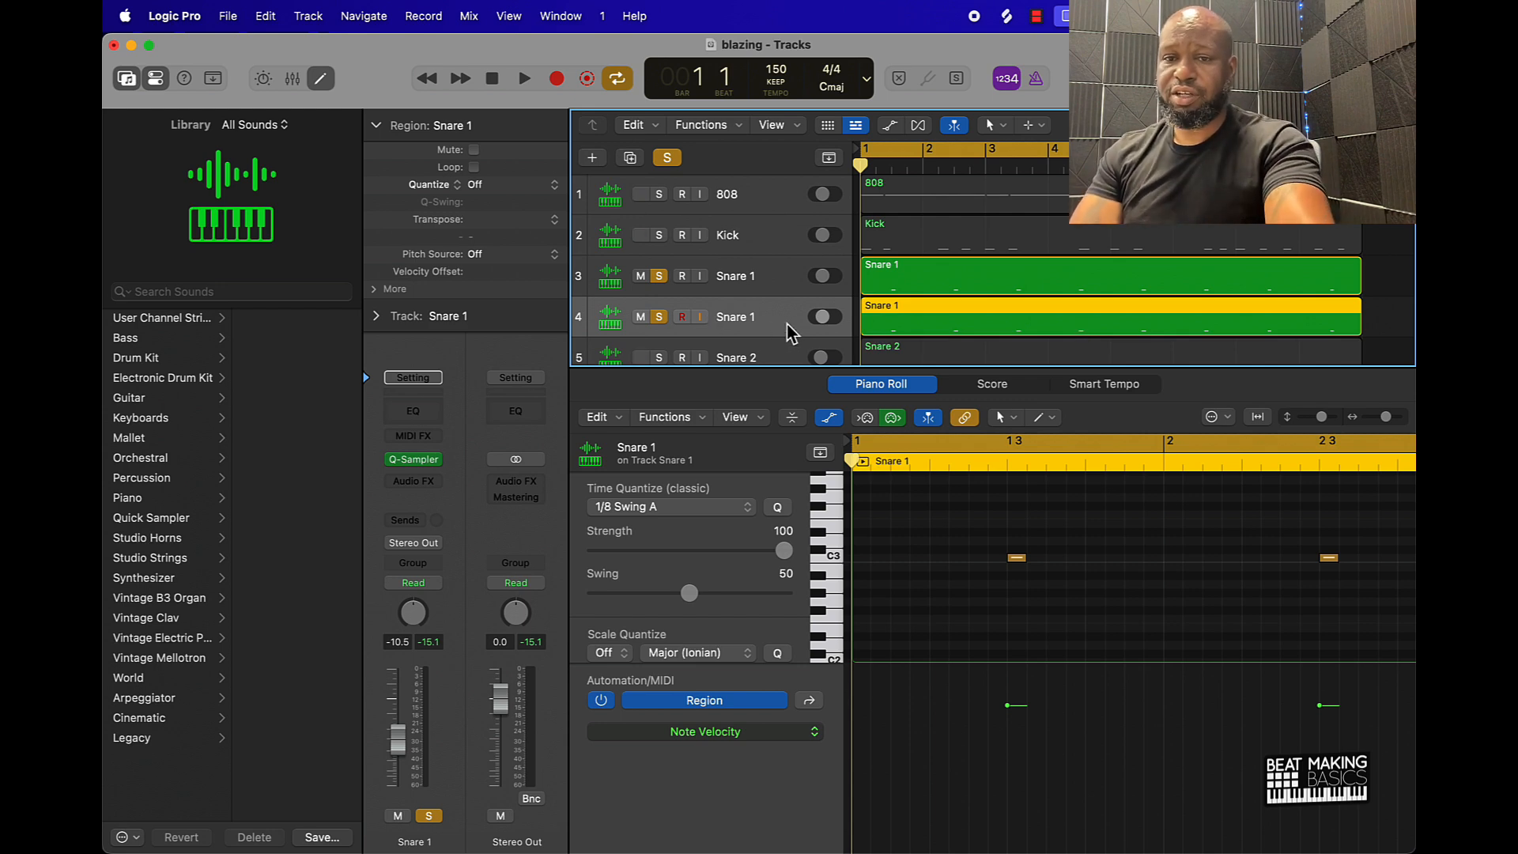
Delete the duplicate Snare 1 track with its joined region, and close the editor
key(BackSpace)
key(super+BackSpace)
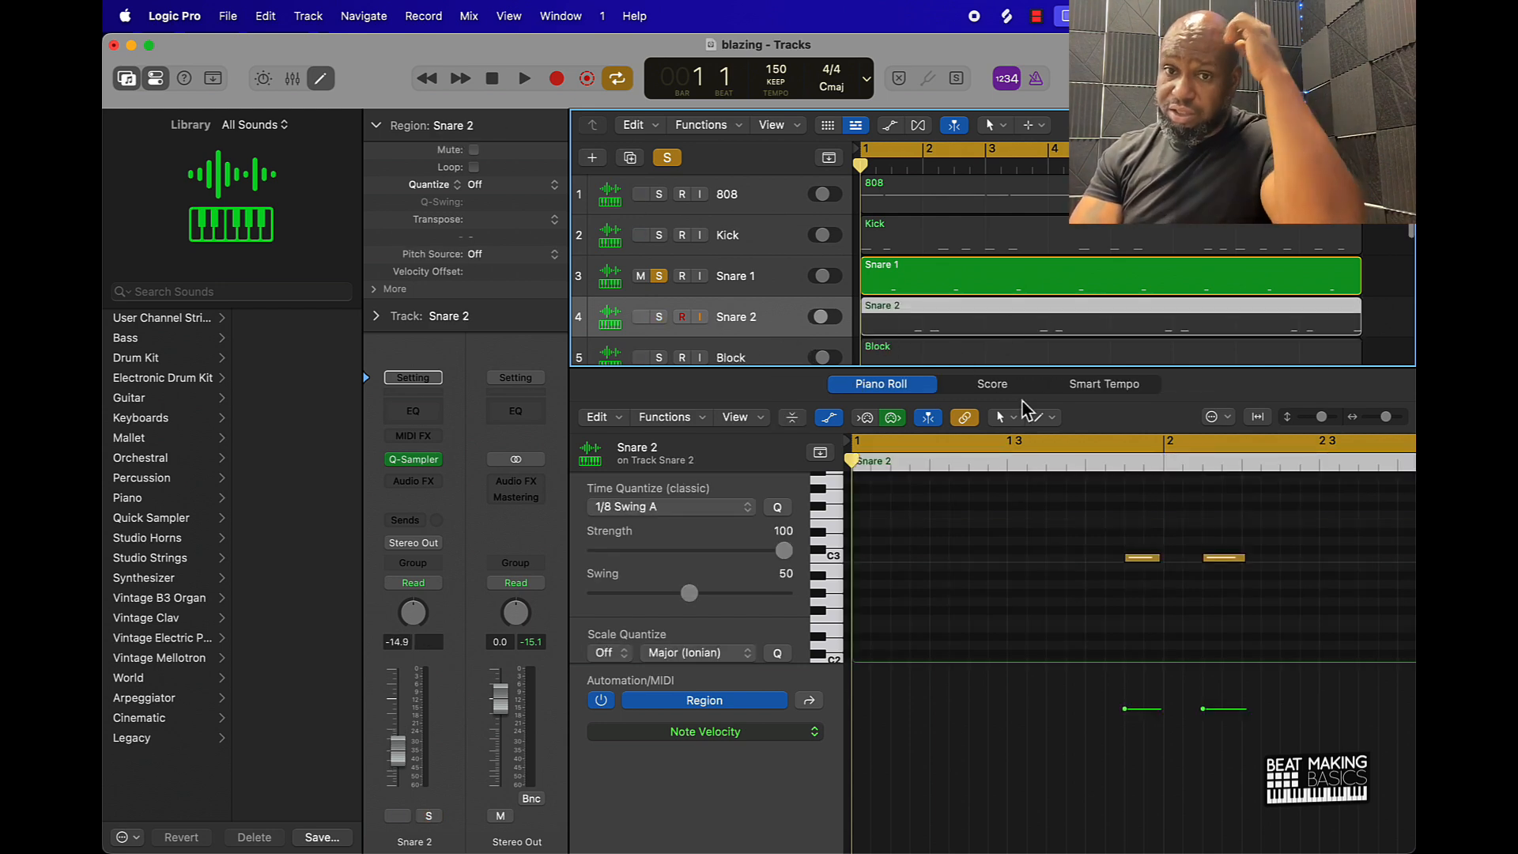
click(1409, 280)
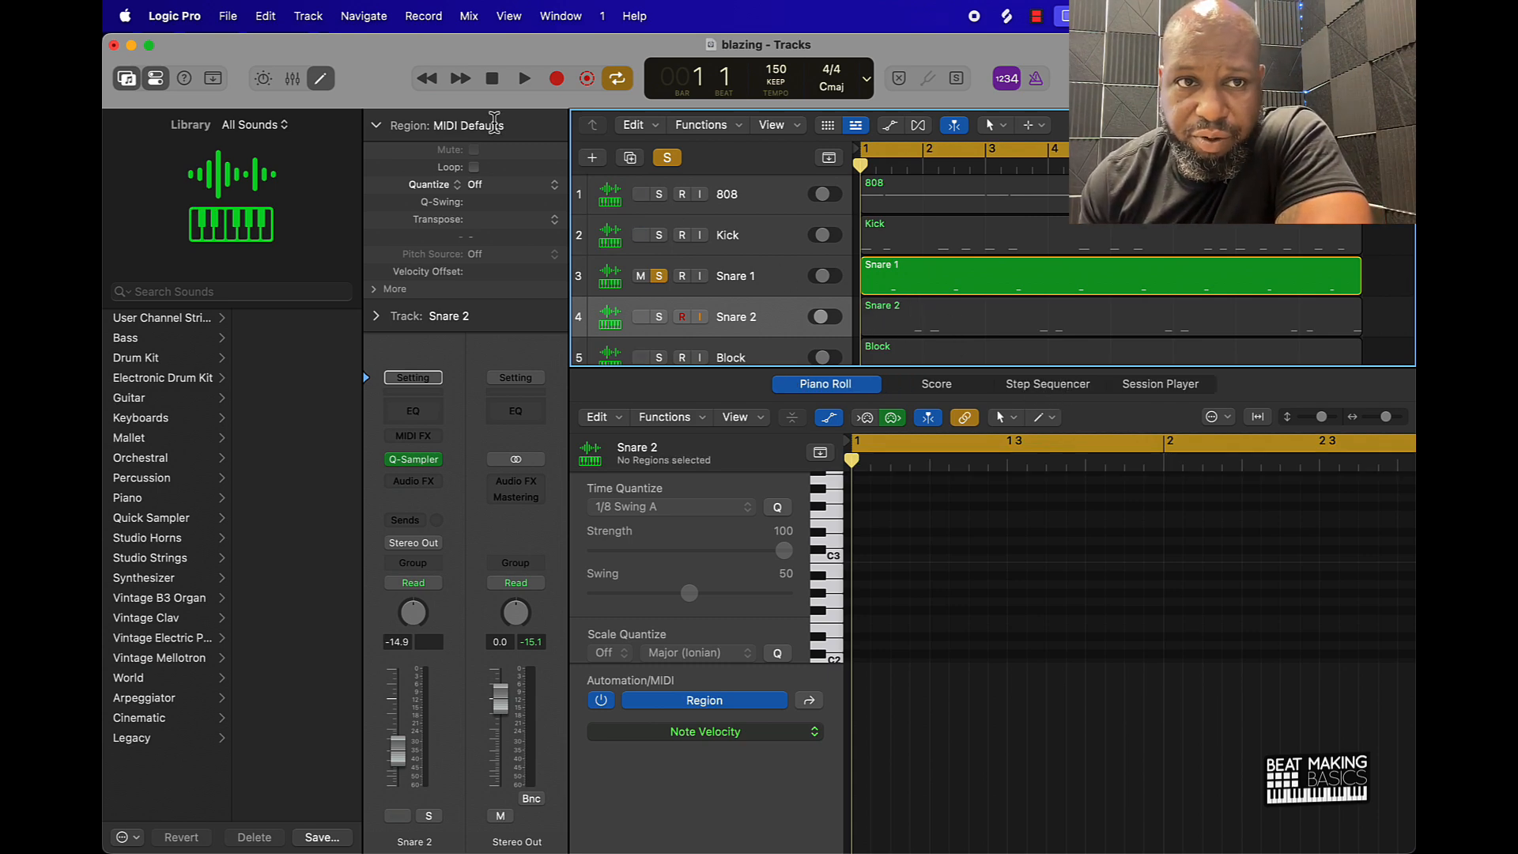
click(324, 81)
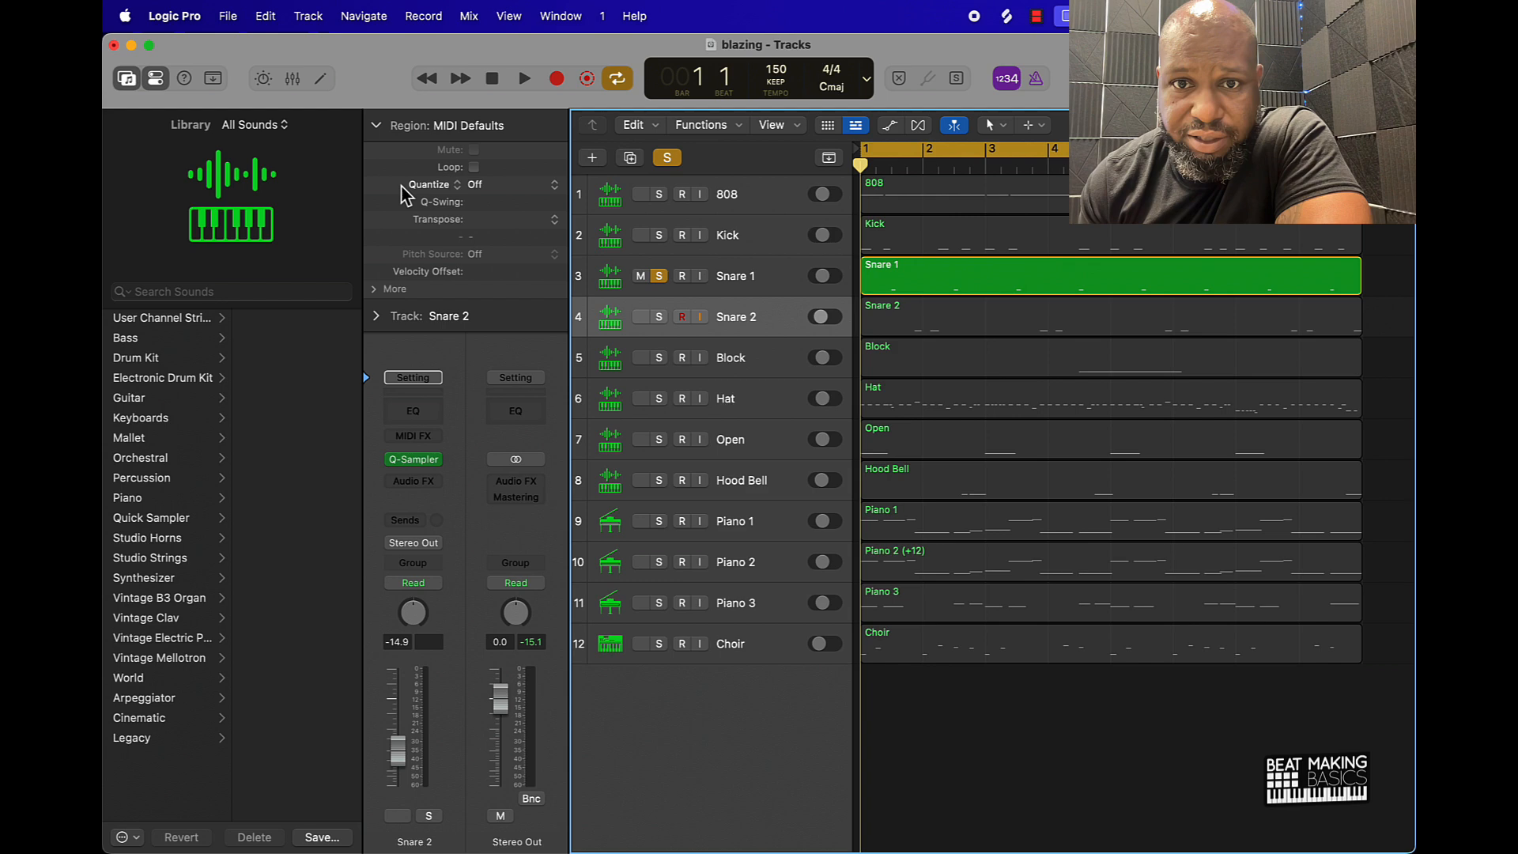
Solo Snare 2 as well and listen to it together with Snare 1
click(661, 318)
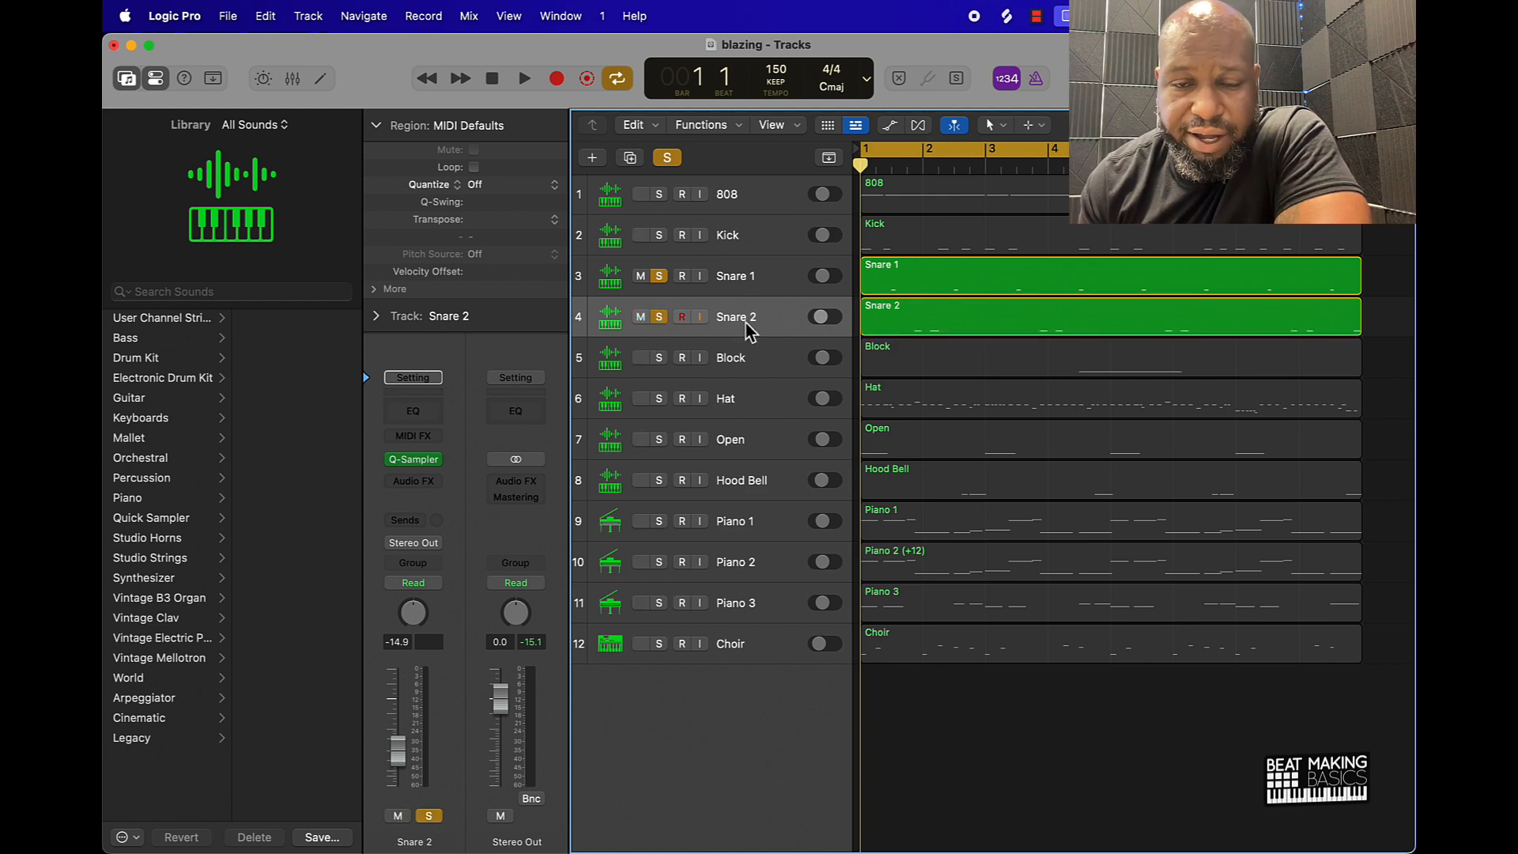
key(space)
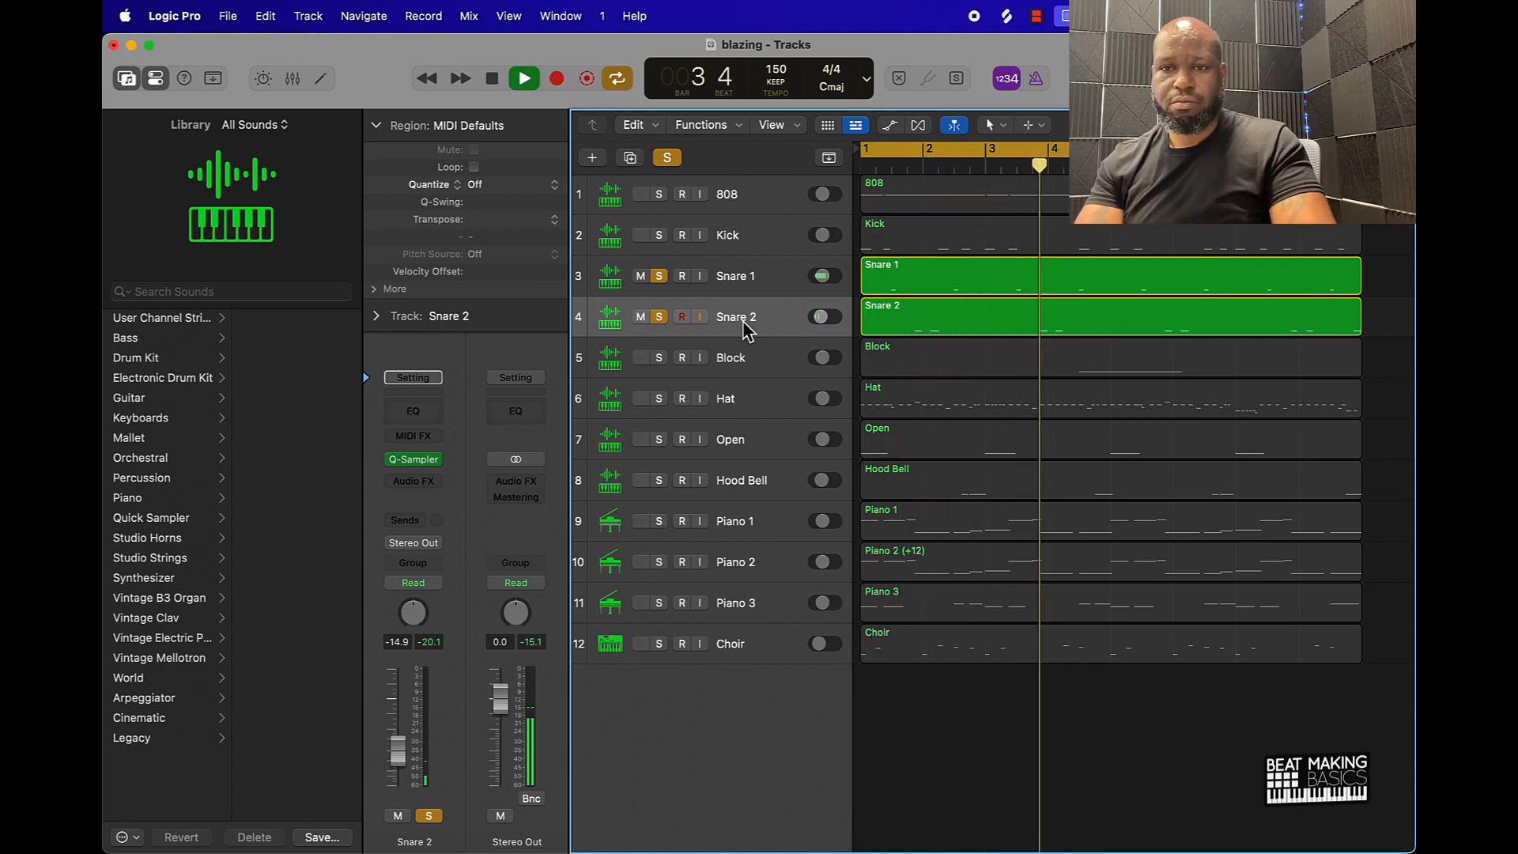
key(space)
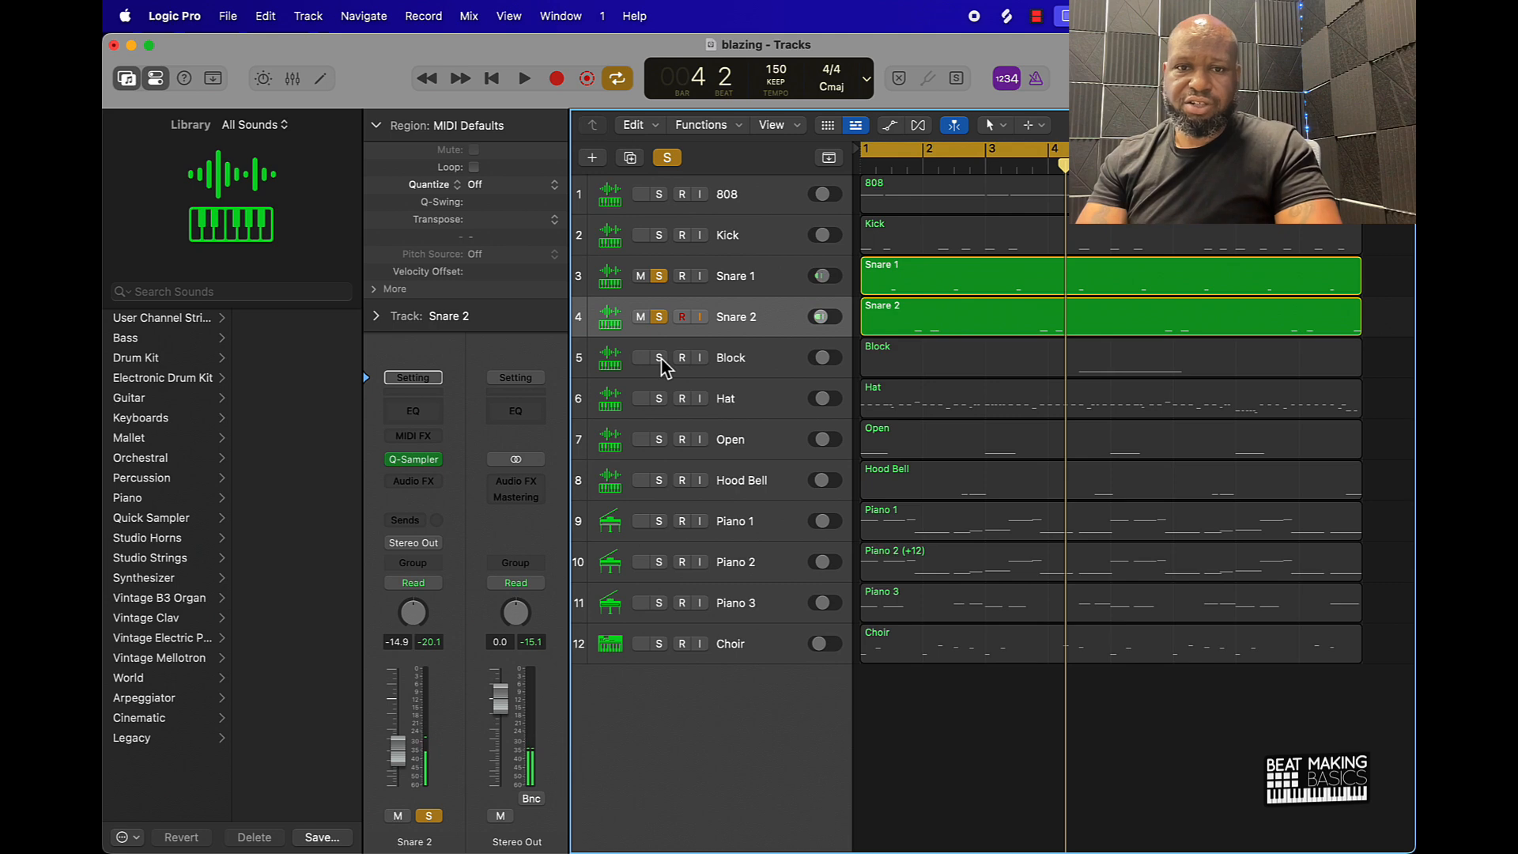
Add the Block track to the solos and listen to it with both snares from around bar 4
click(660, 358)
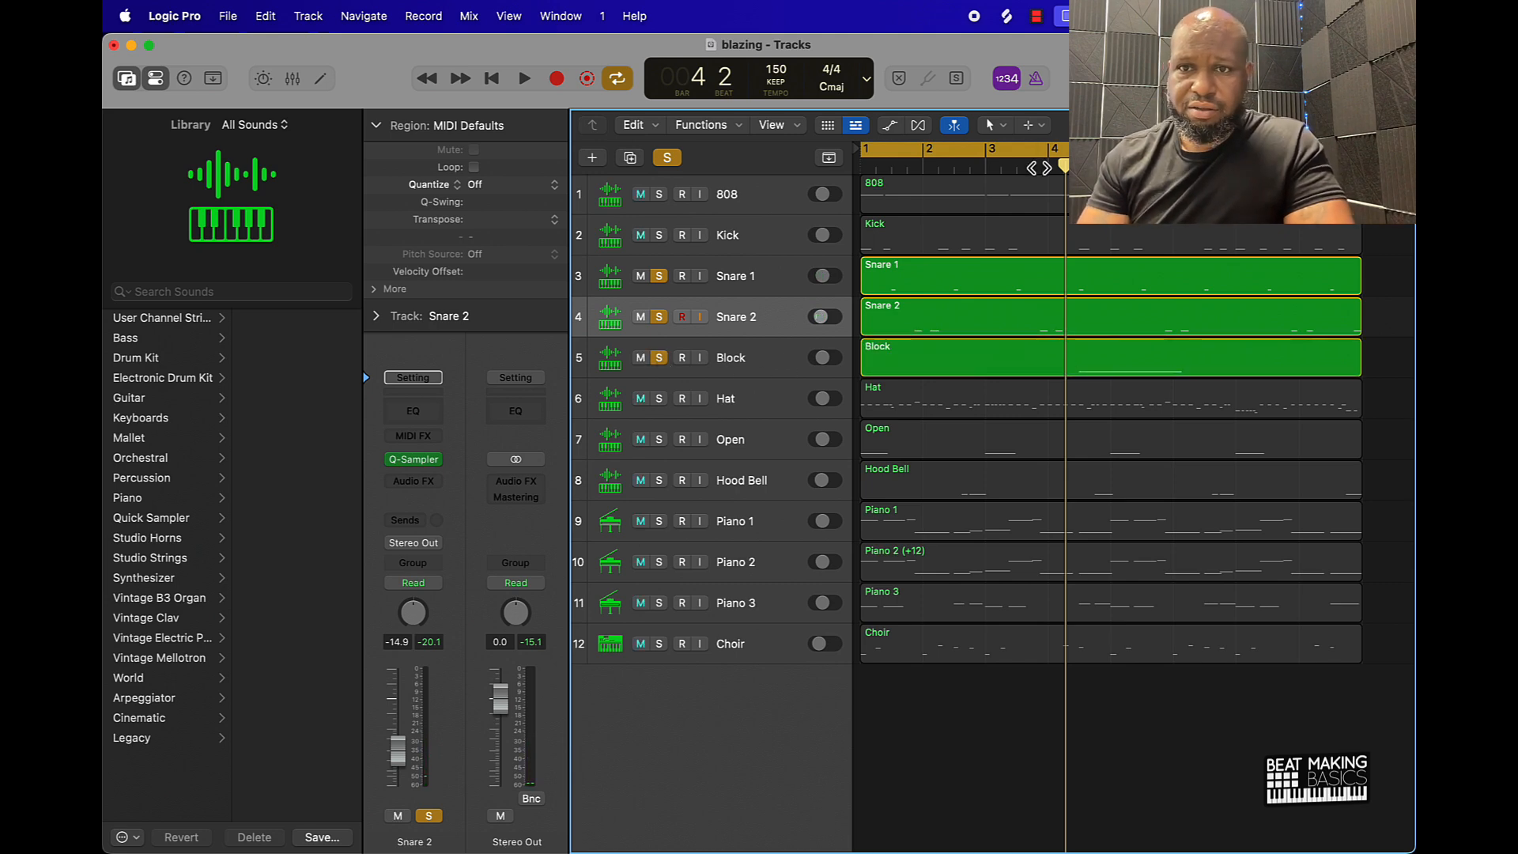
double_click(1037, 169)
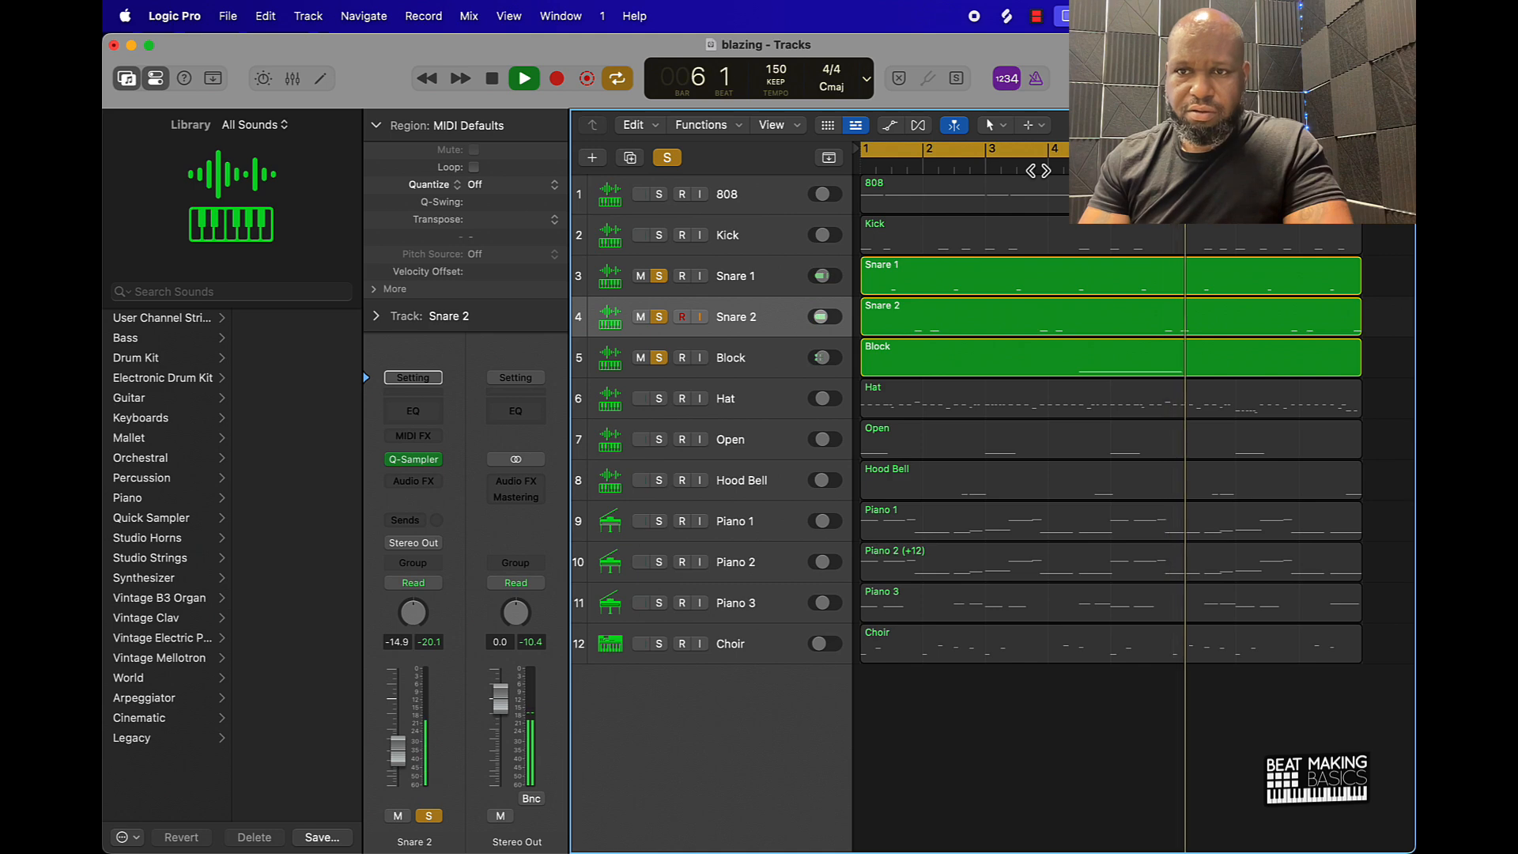
key(space)
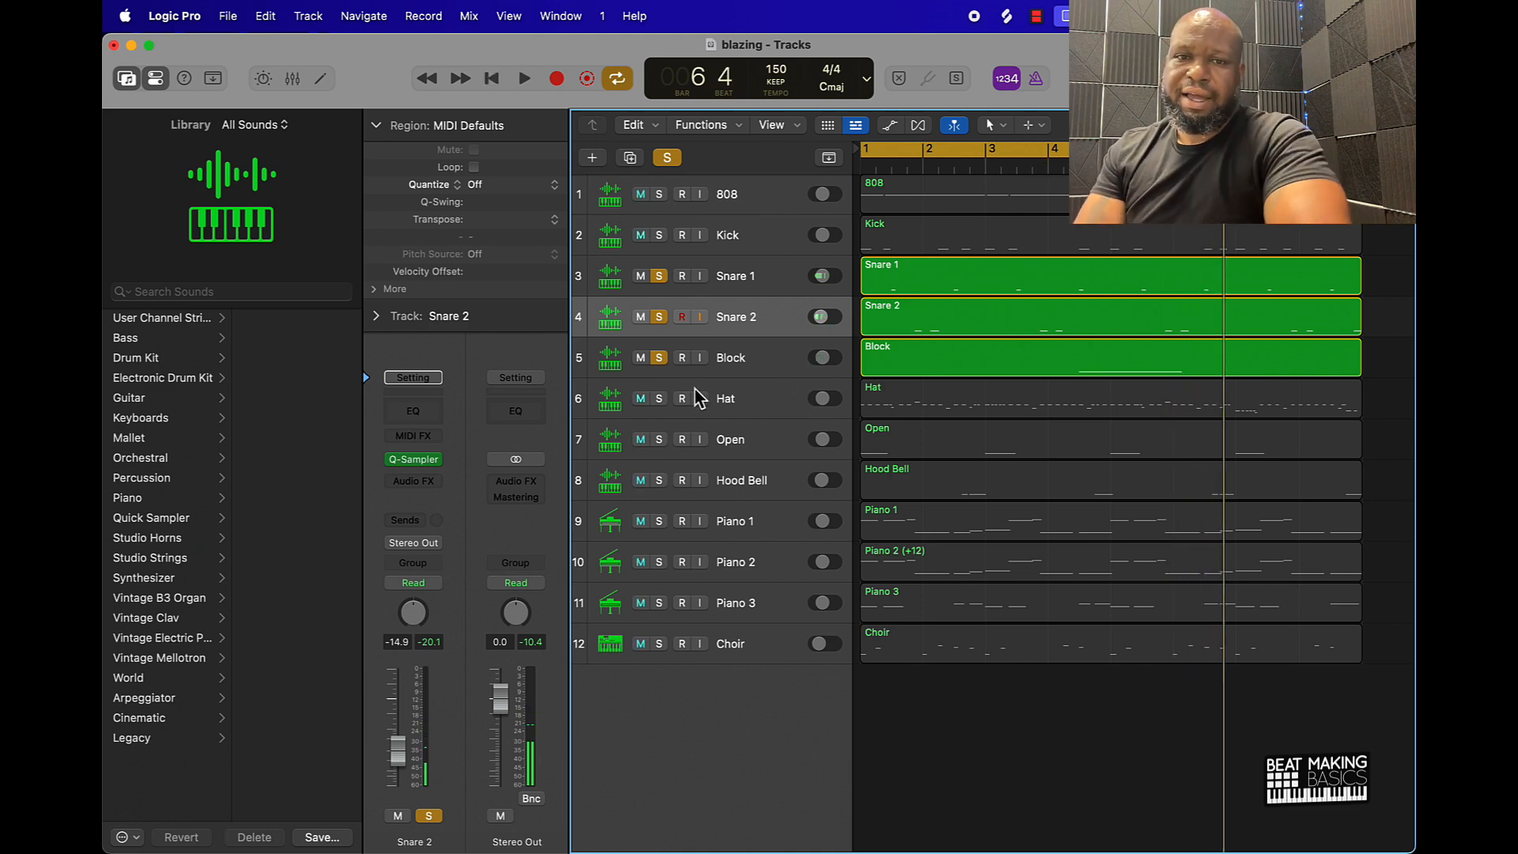
Solo the Hat track and duplicate it with its Quick Sampler sound
click(661, 402)
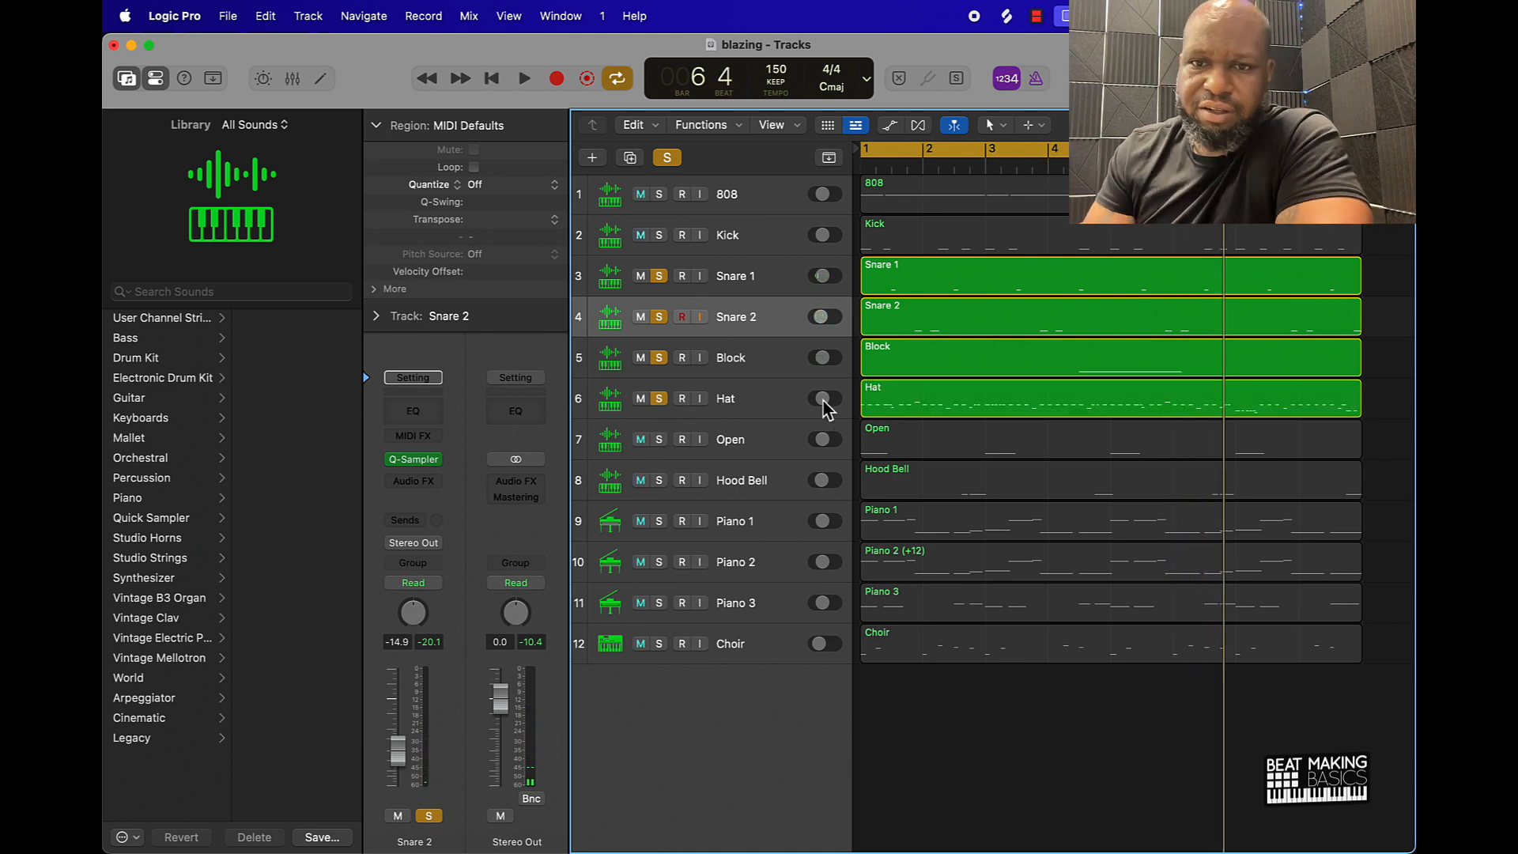
click(910, 405)
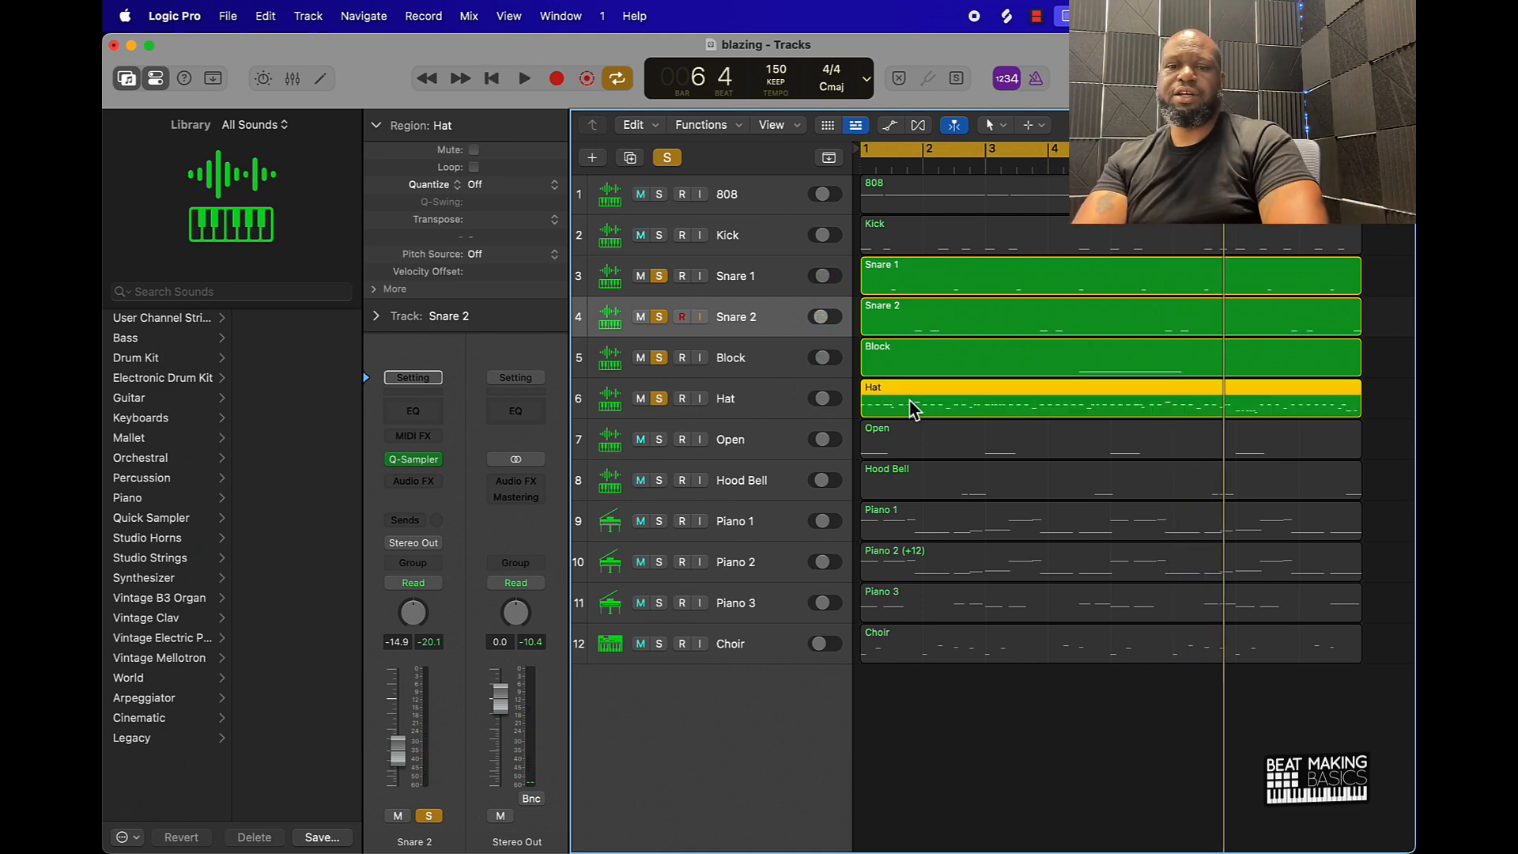
click(758, 401)
key(super+d)
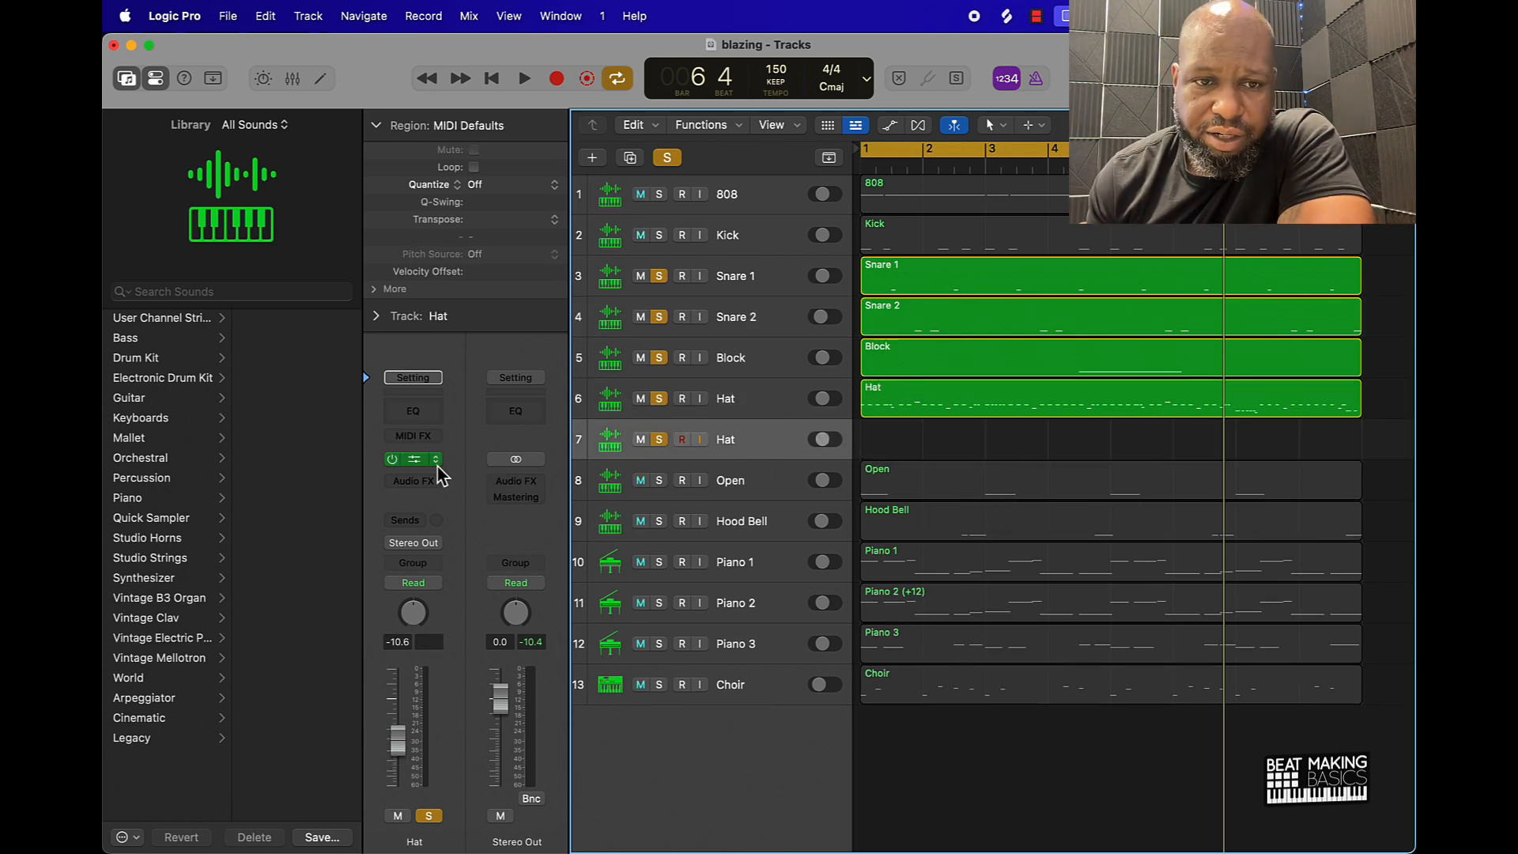
click(414, 458)
click(529, 259)
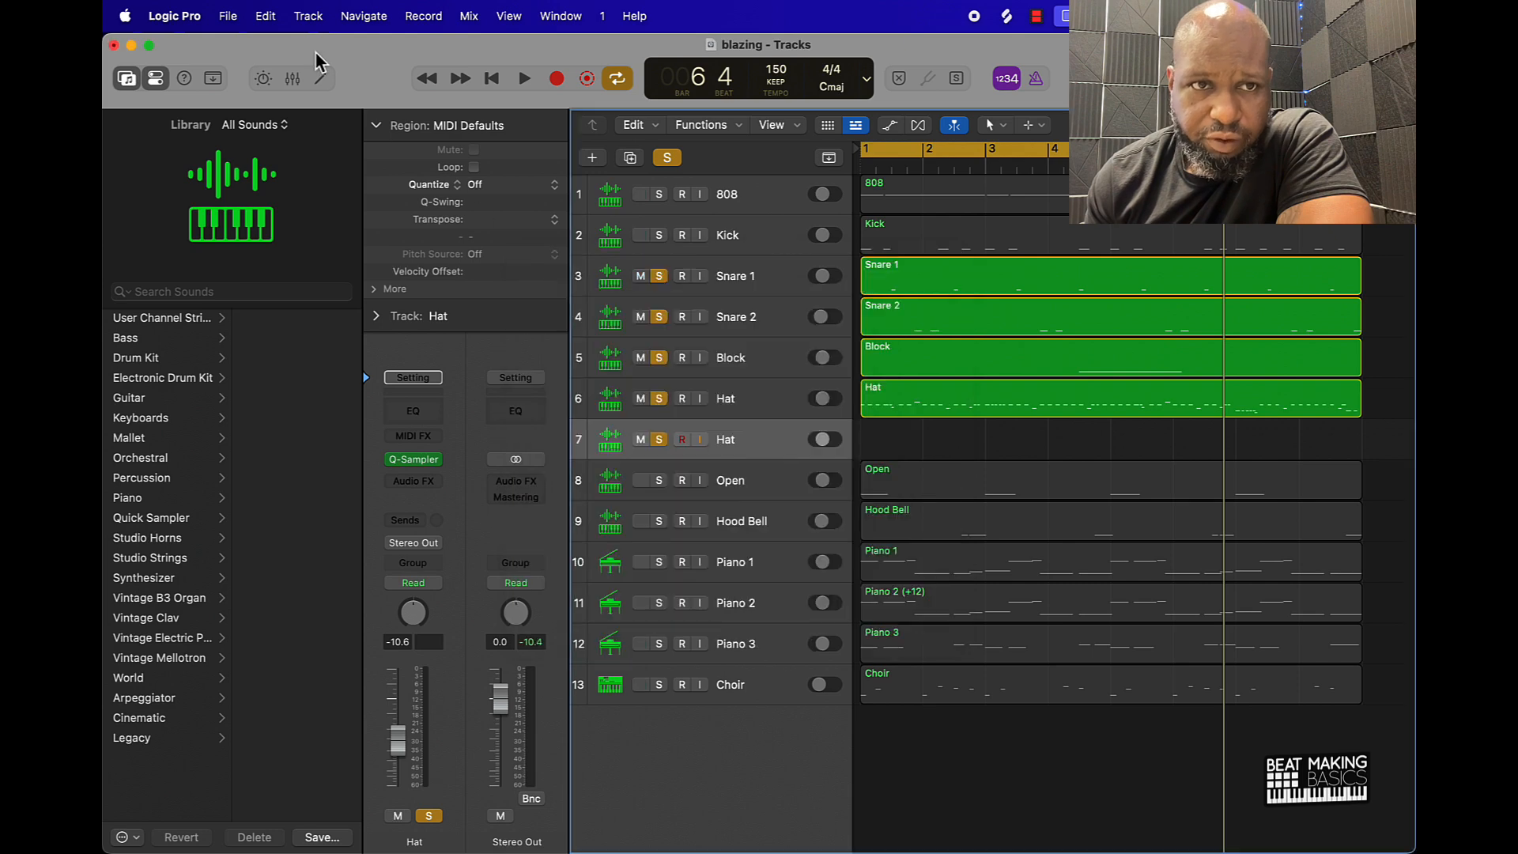
Create a Step Sequencer pattern on the duplicate Hat track with every second step active, from step 1 to step 15
click(319, 78)
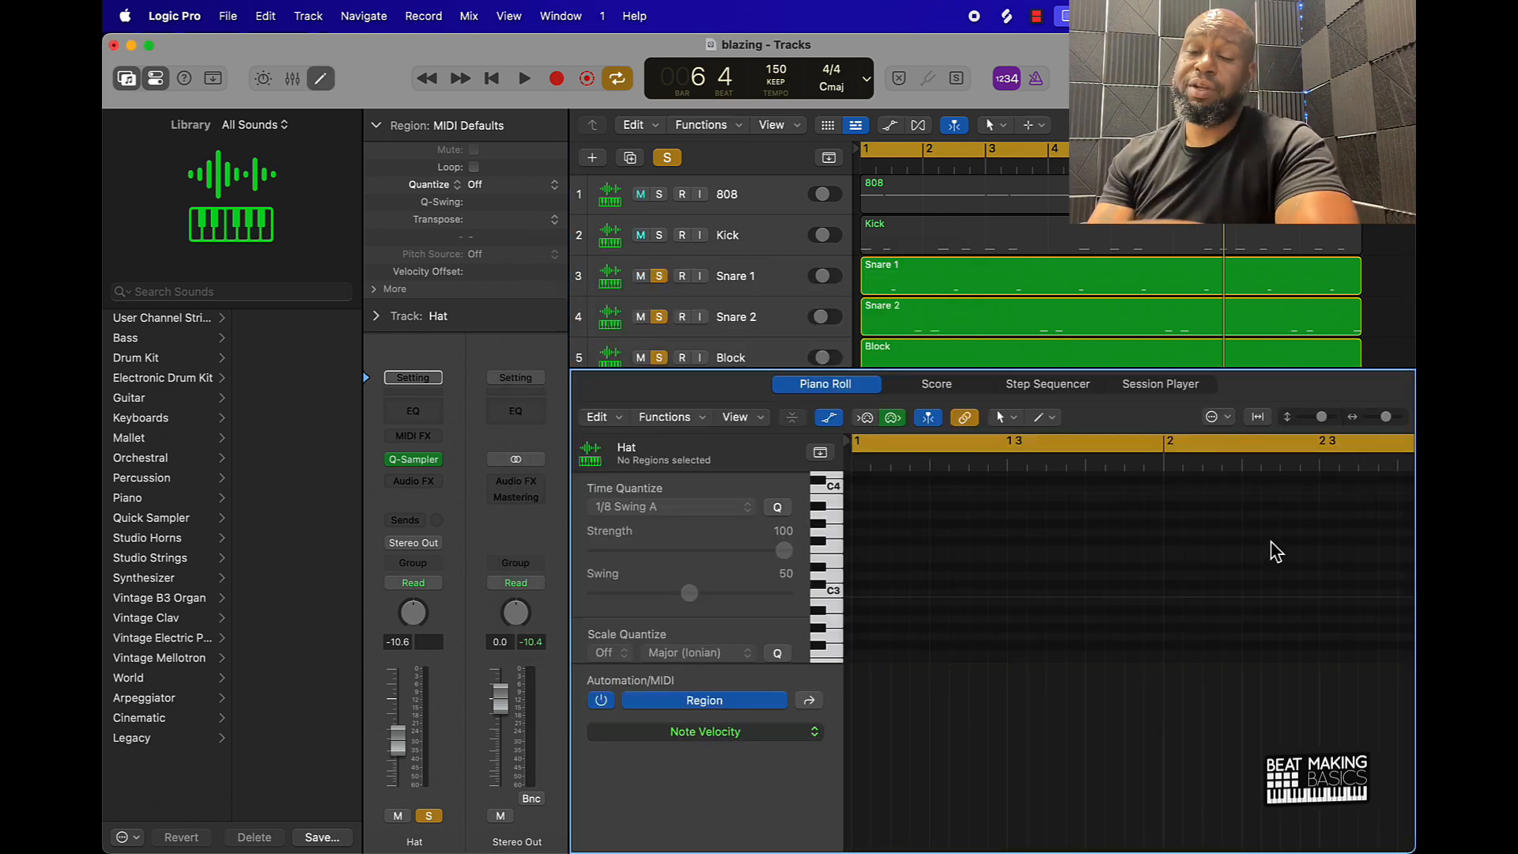
click(1057, 390)
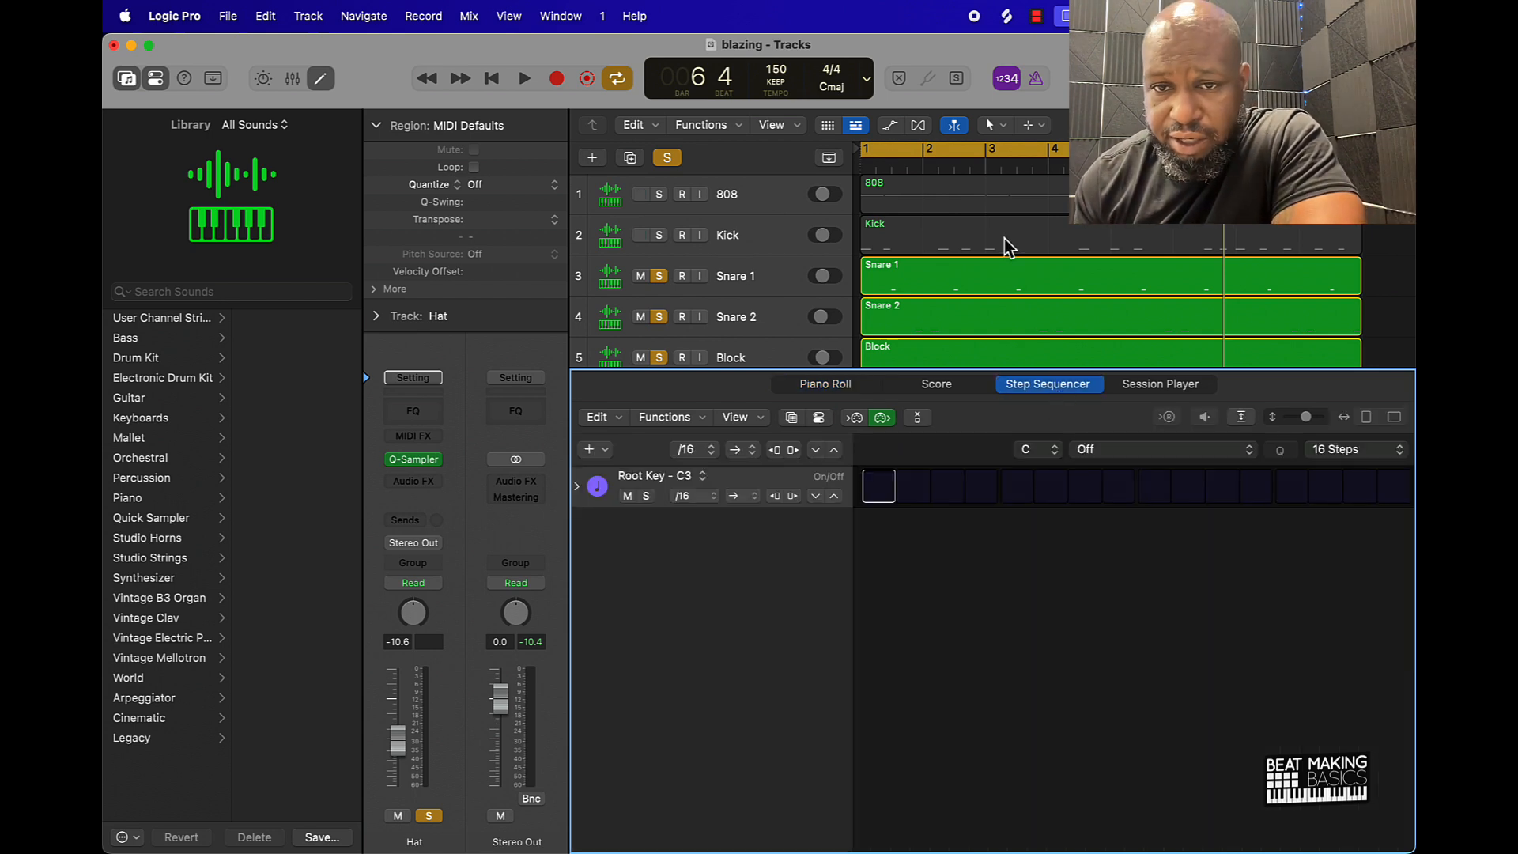
scroll(1009, 247, down, 5)
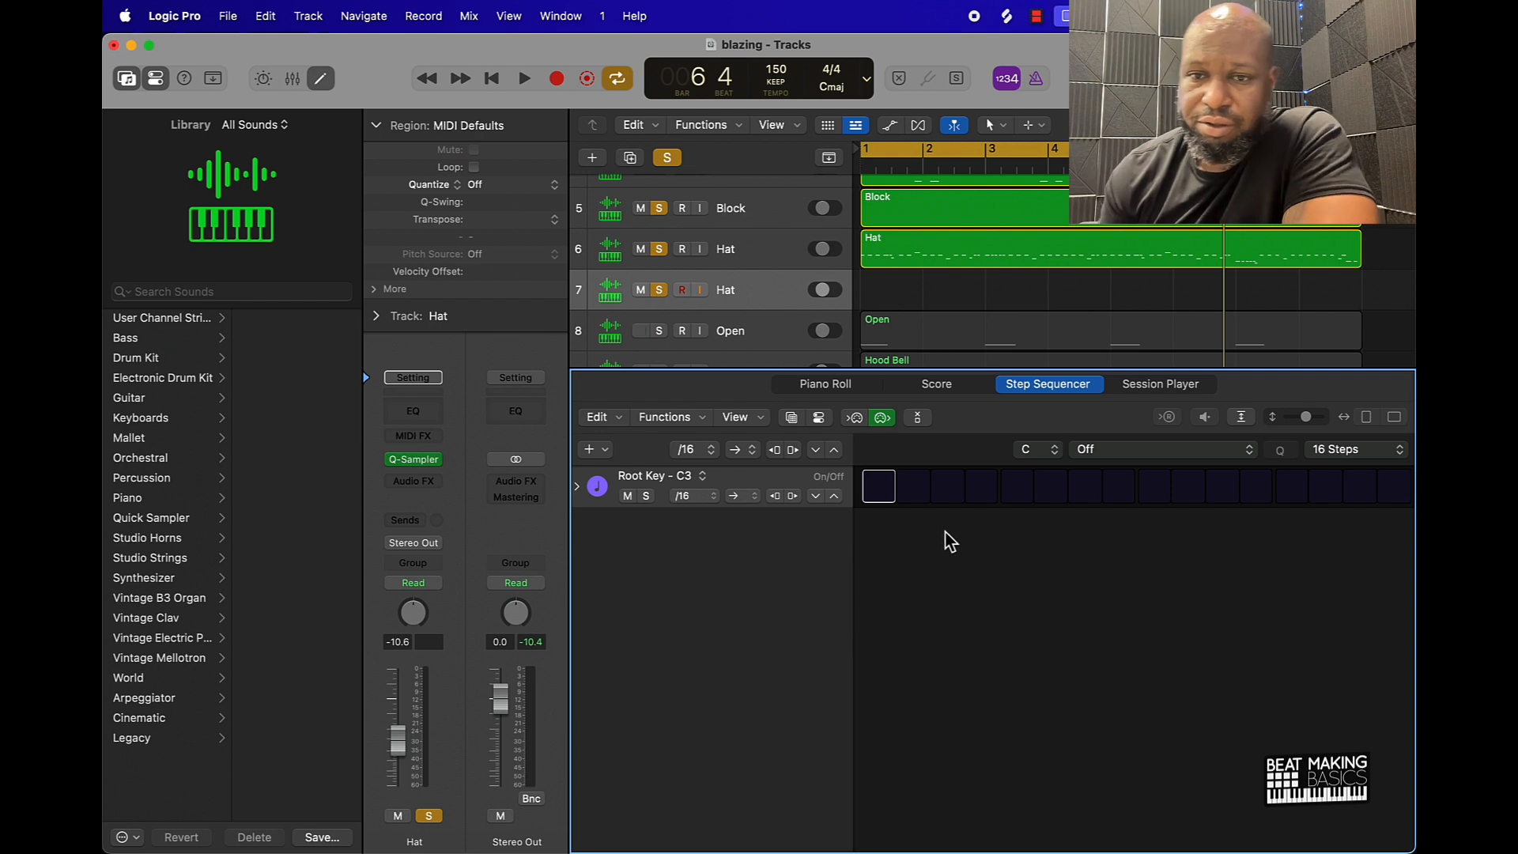
key(Return)
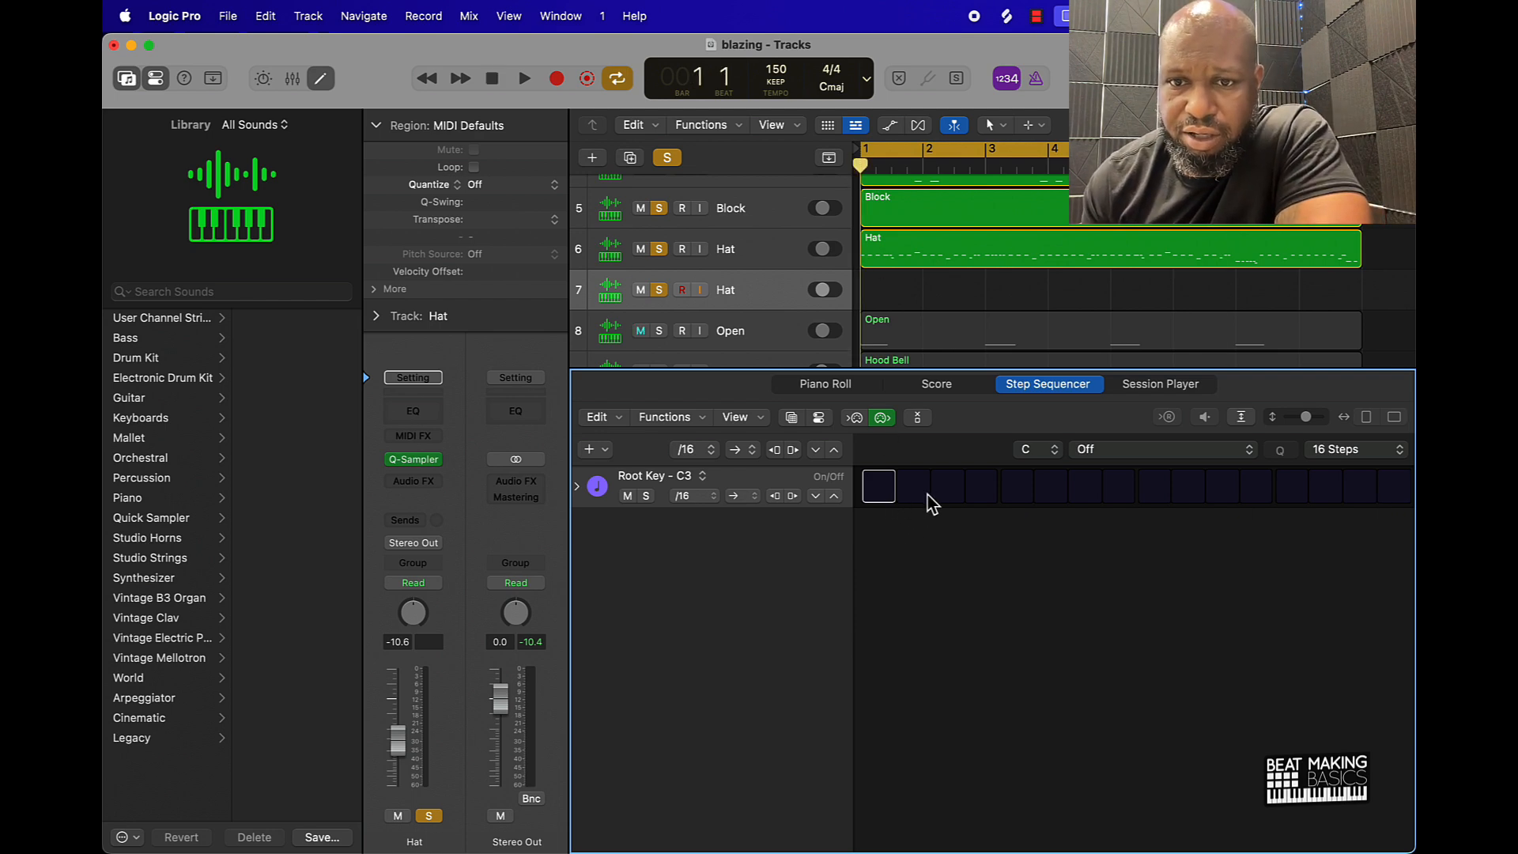
click(878, 492)
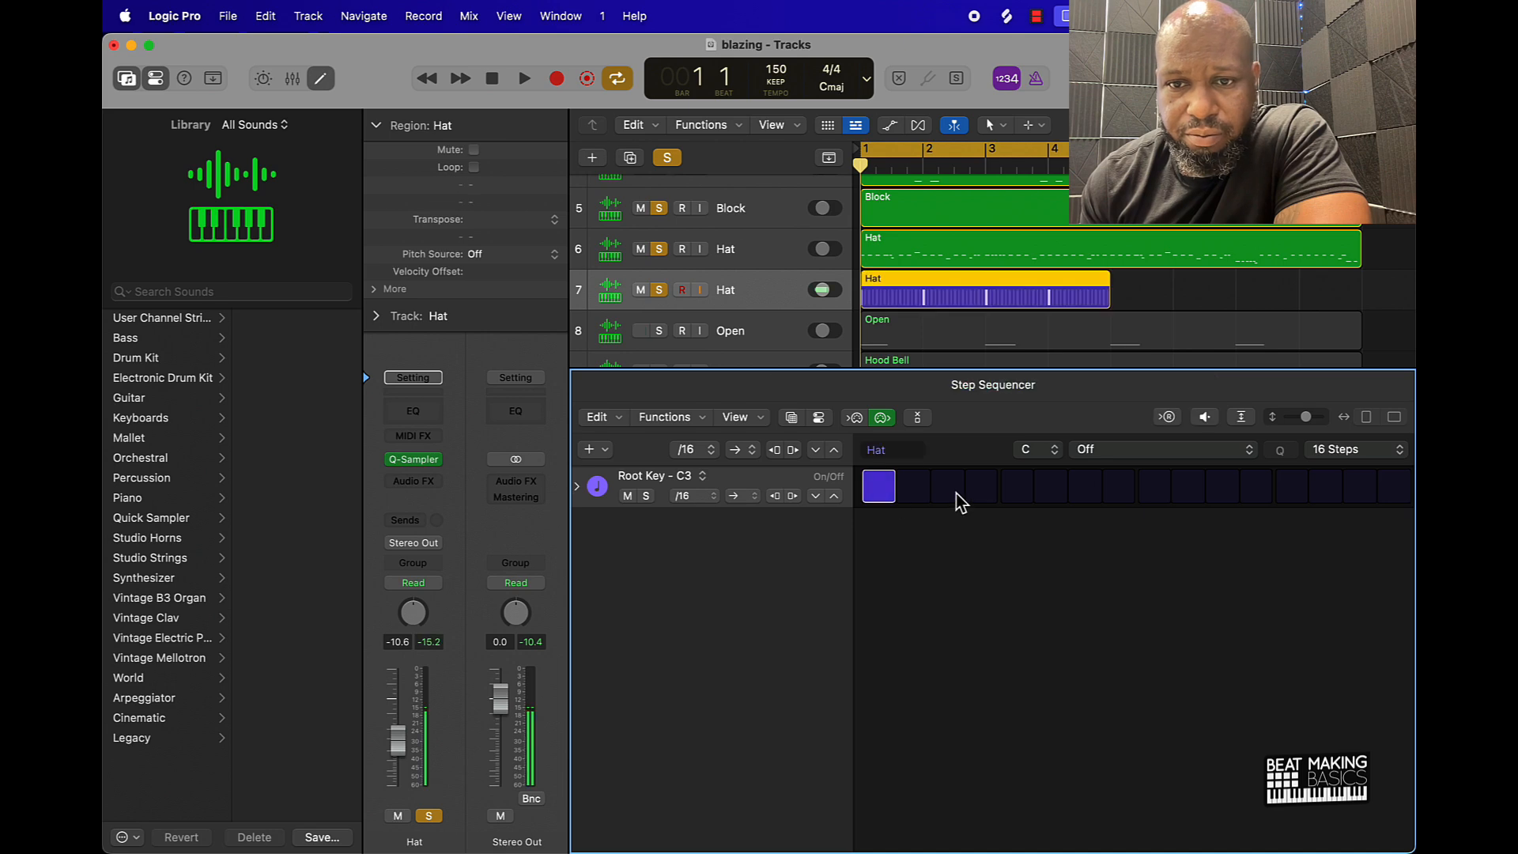
click(948, 491)
click(1016, 492)
click(1091, 494)
click(1155, 492)
click(1224, 492)
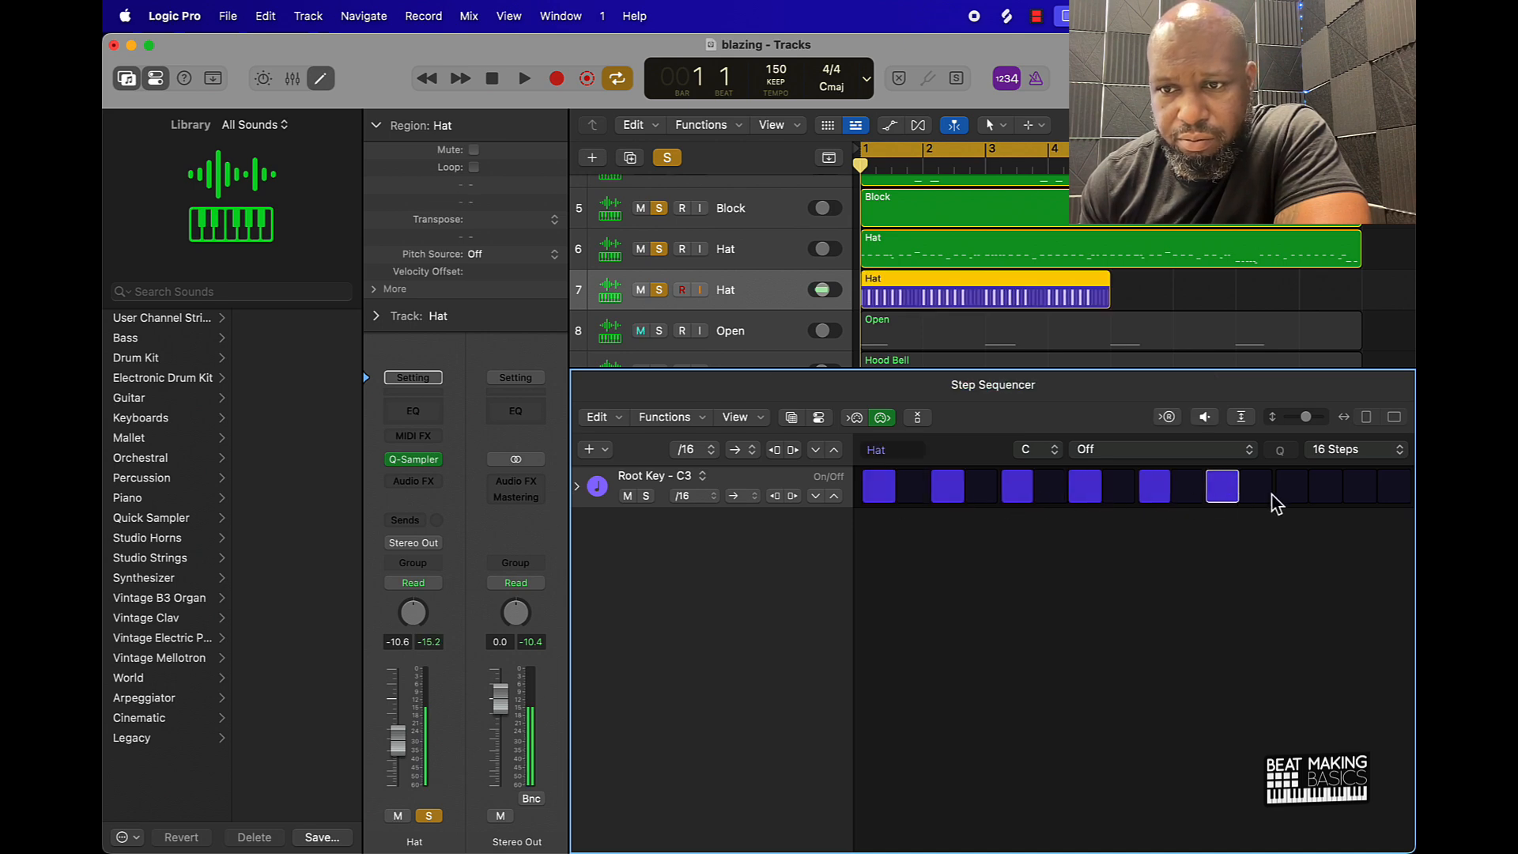
click(1292, 492)
click(1358, 492)
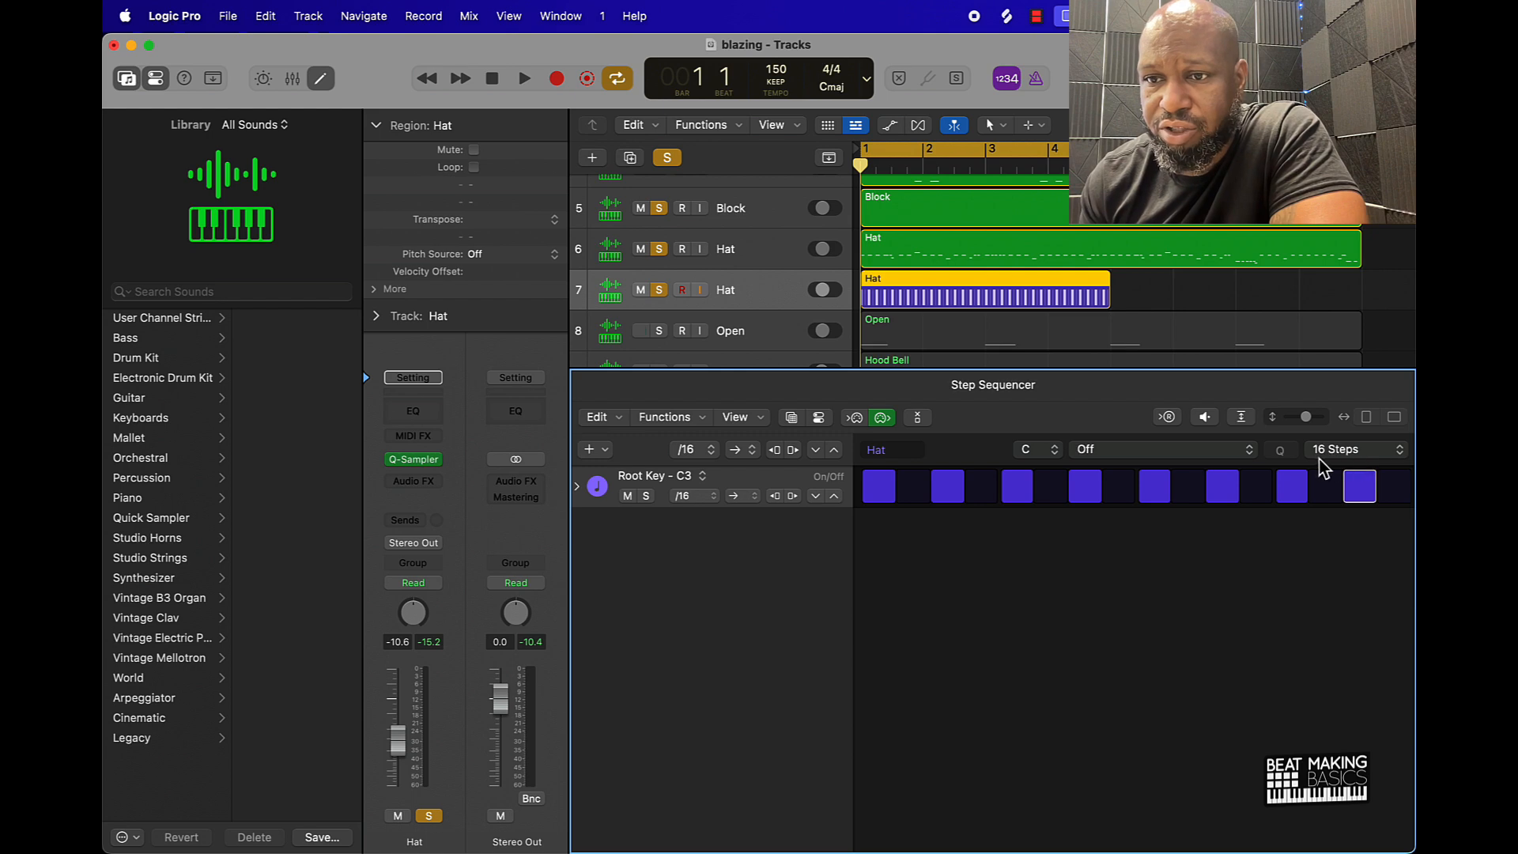
Extend the Hat pattern to 64 steps and add hits on step 8 of page one, 14 of page two, 10 of page three and 16 of page four
click(1349, 450)
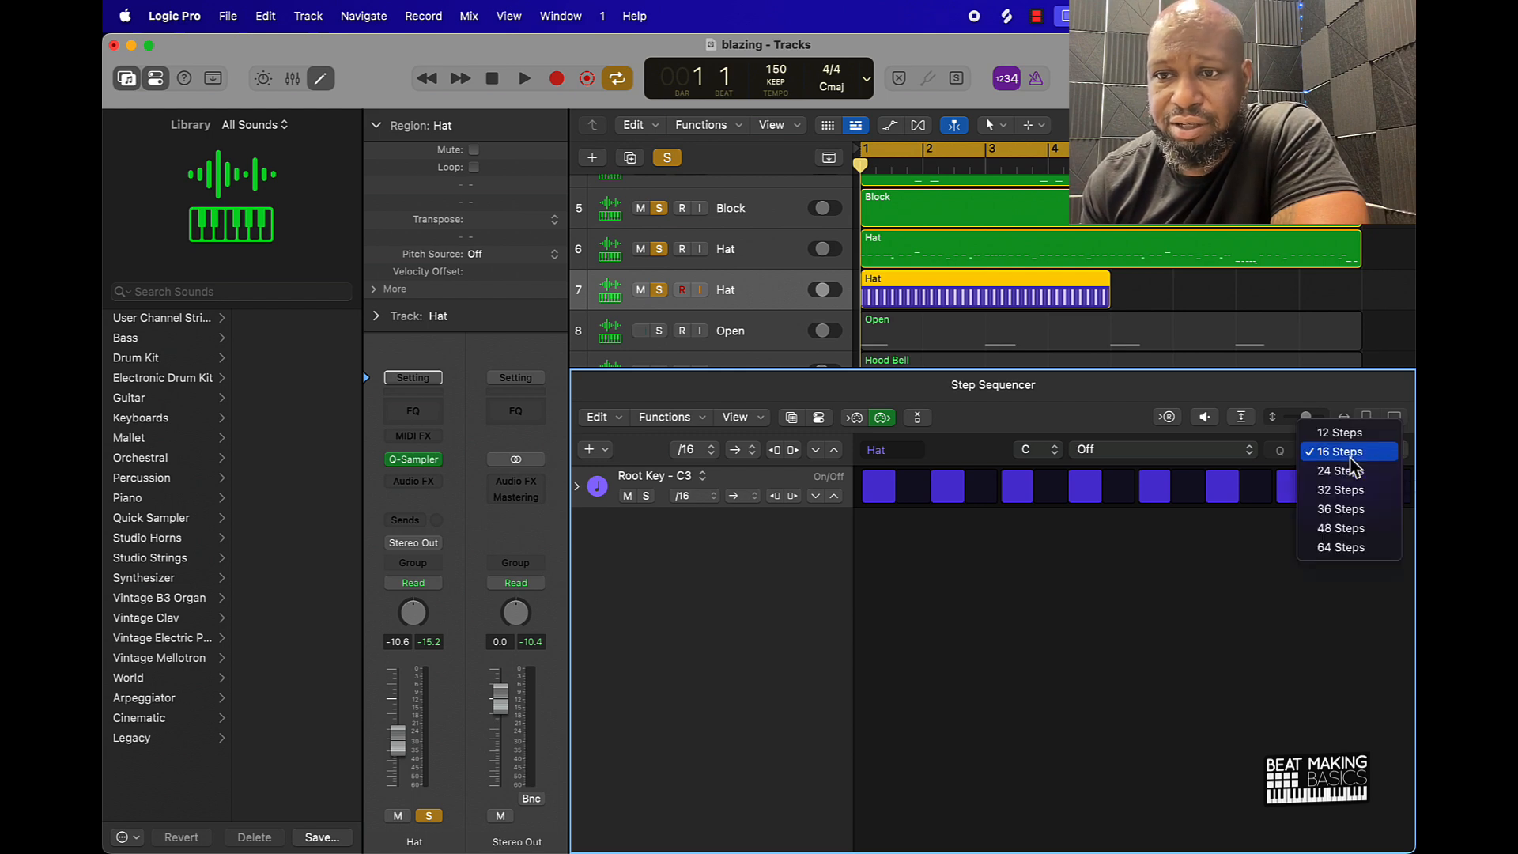
click(1348, 547)
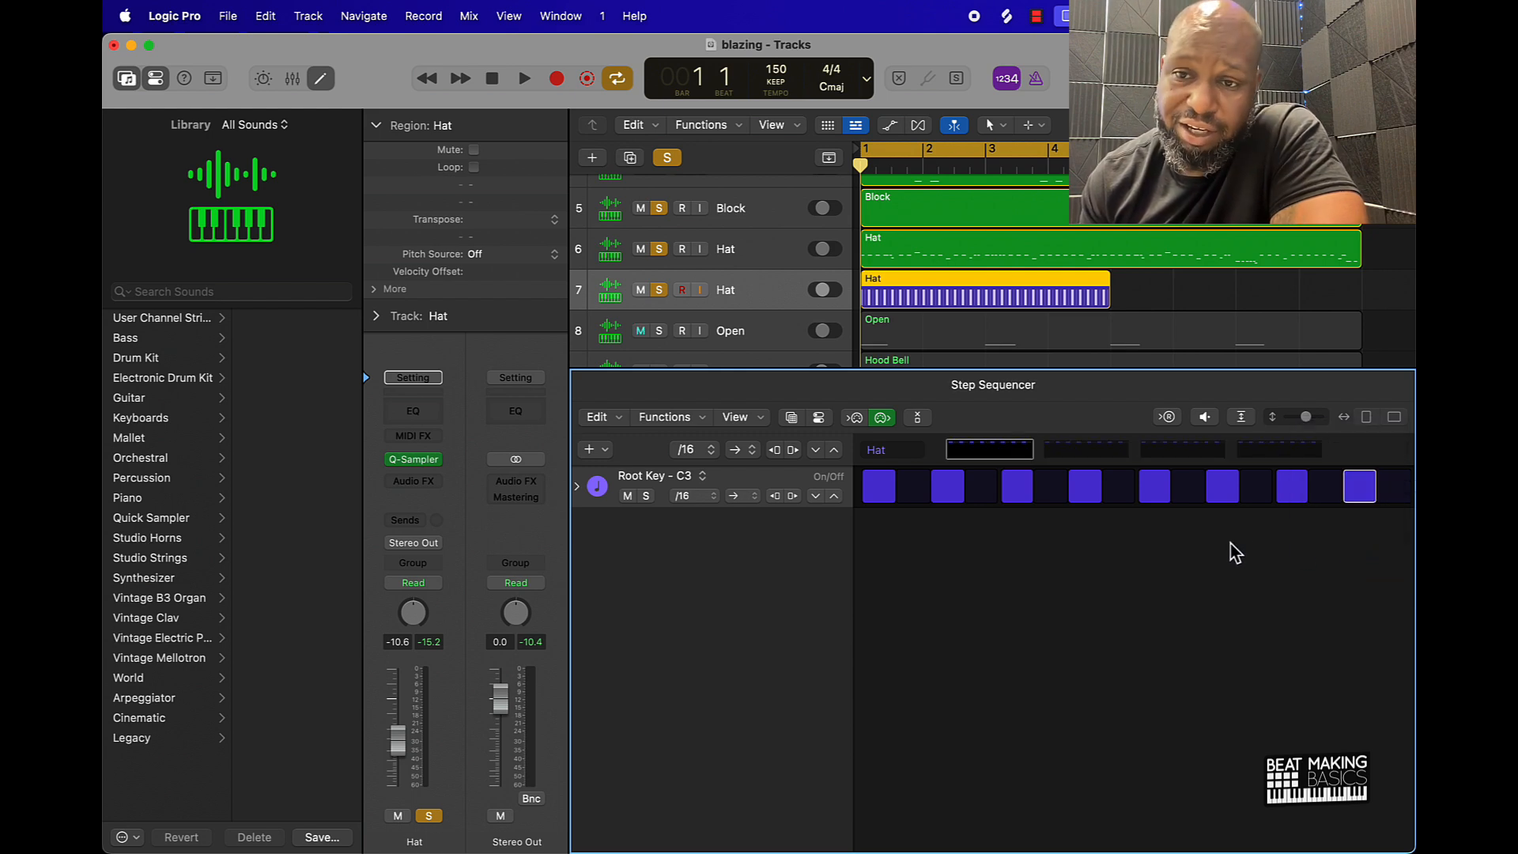
click(1181, 450)
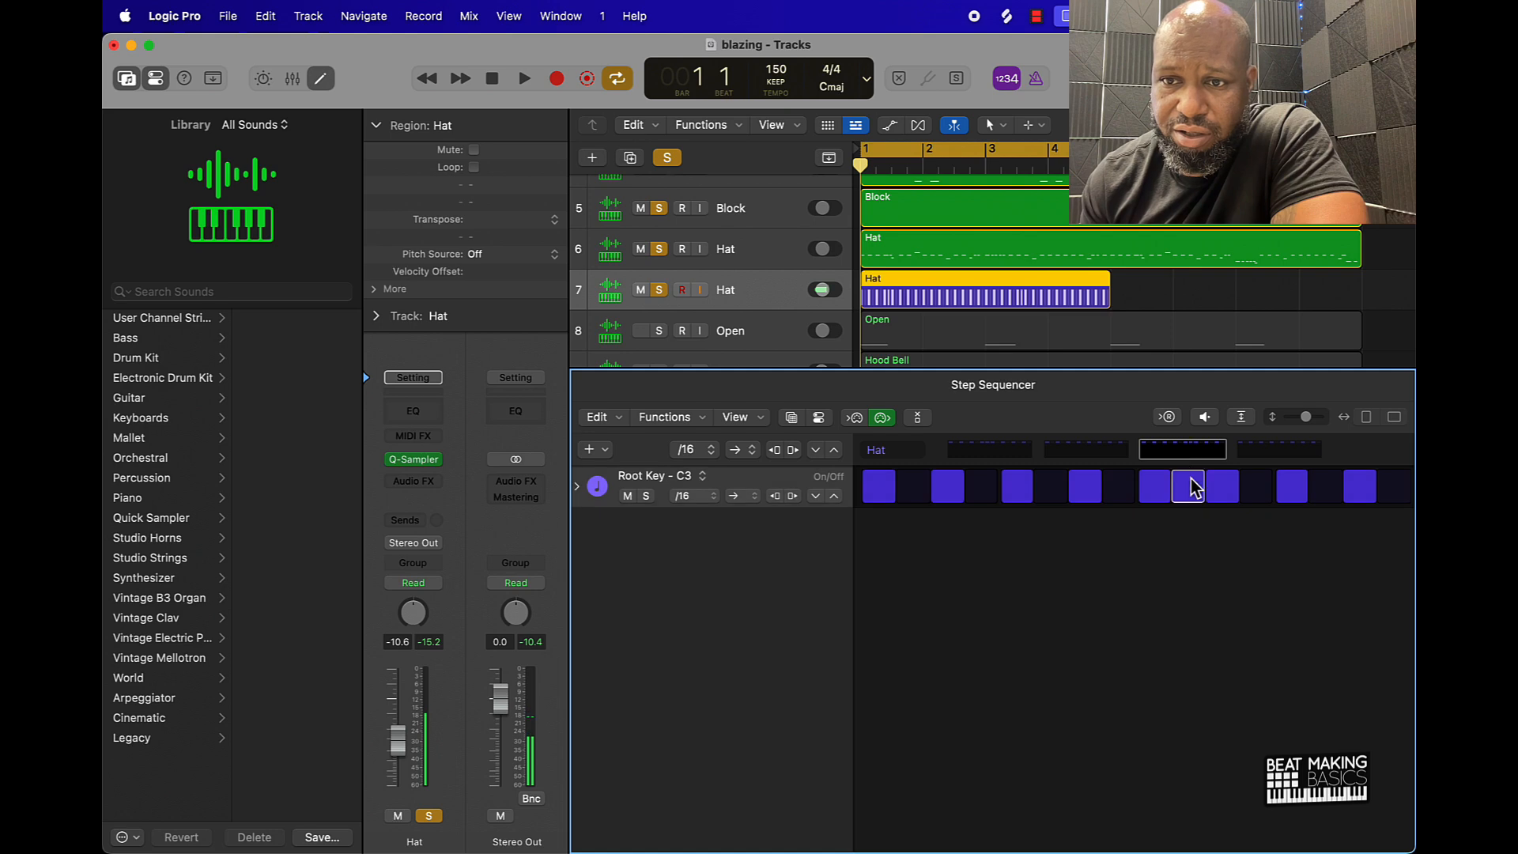
click(1104, 457)
click(1263, 450)
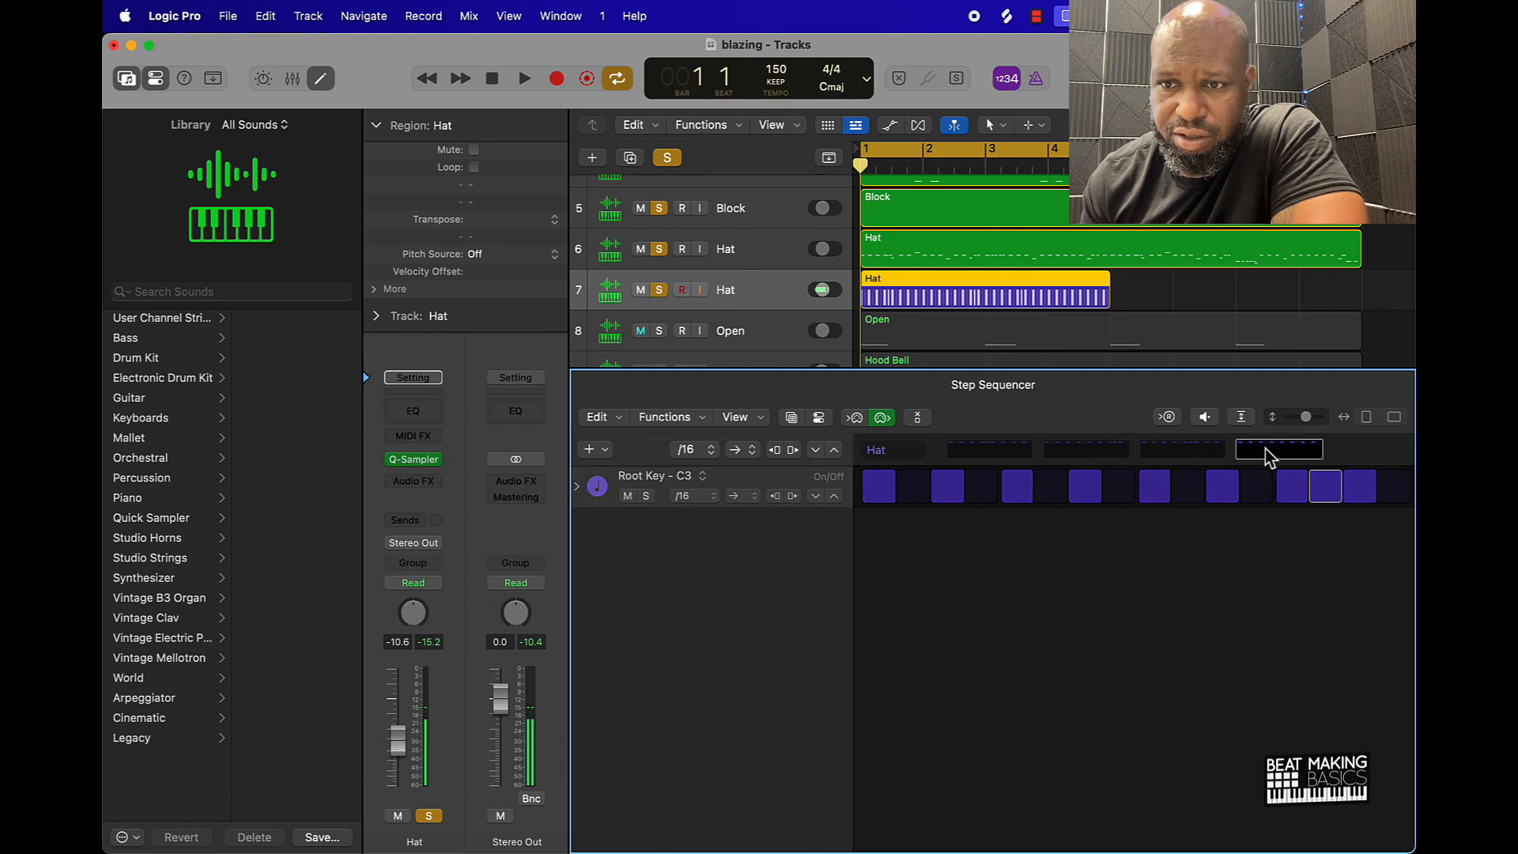
click(1390, 488)
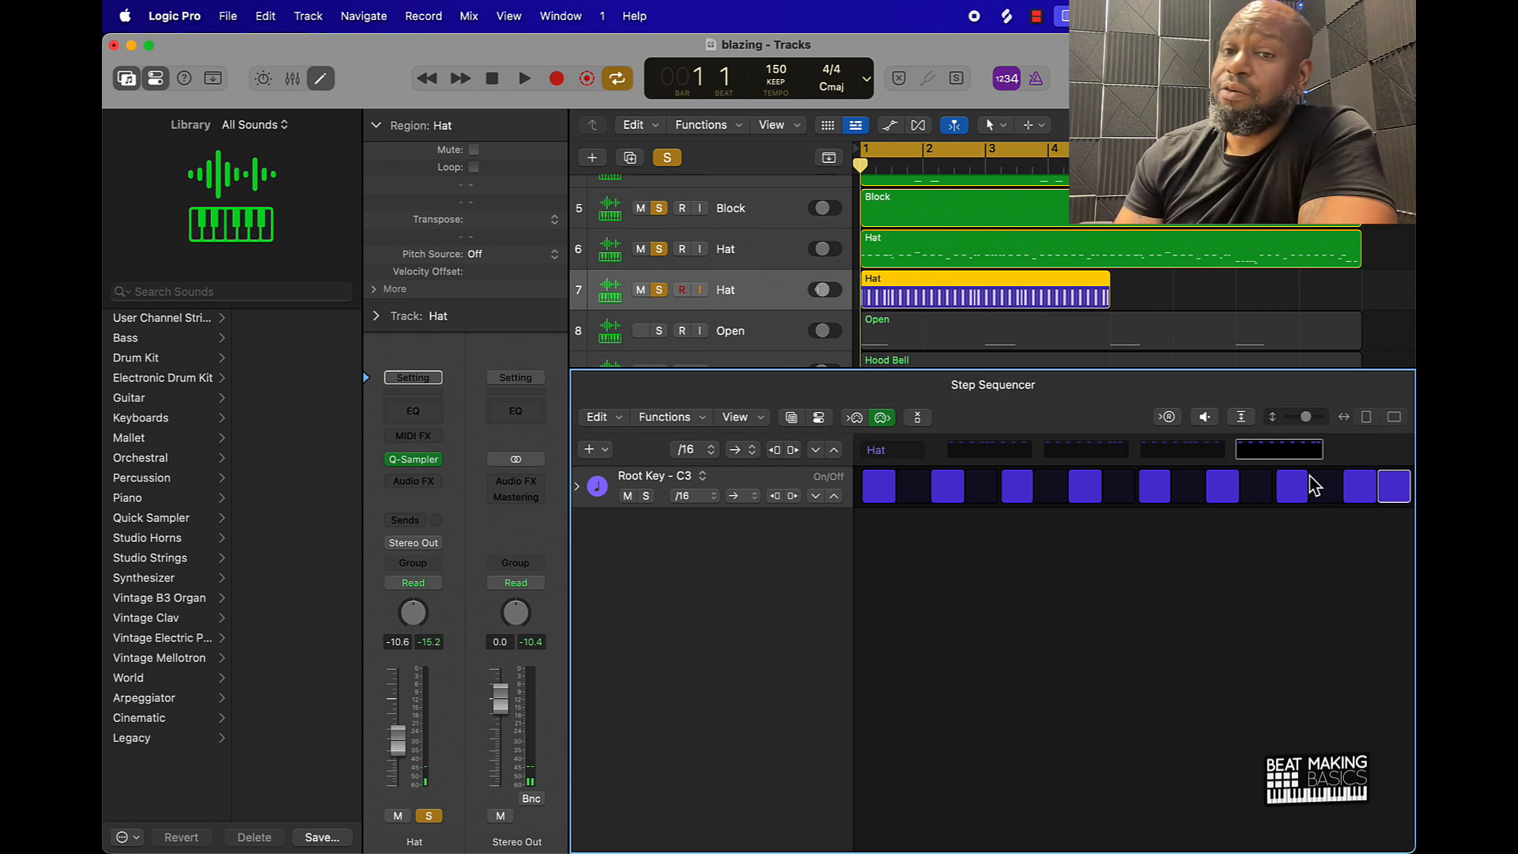
Expand the Root Key row's subrows and change the Gate subrow to Note
click(578, 488)
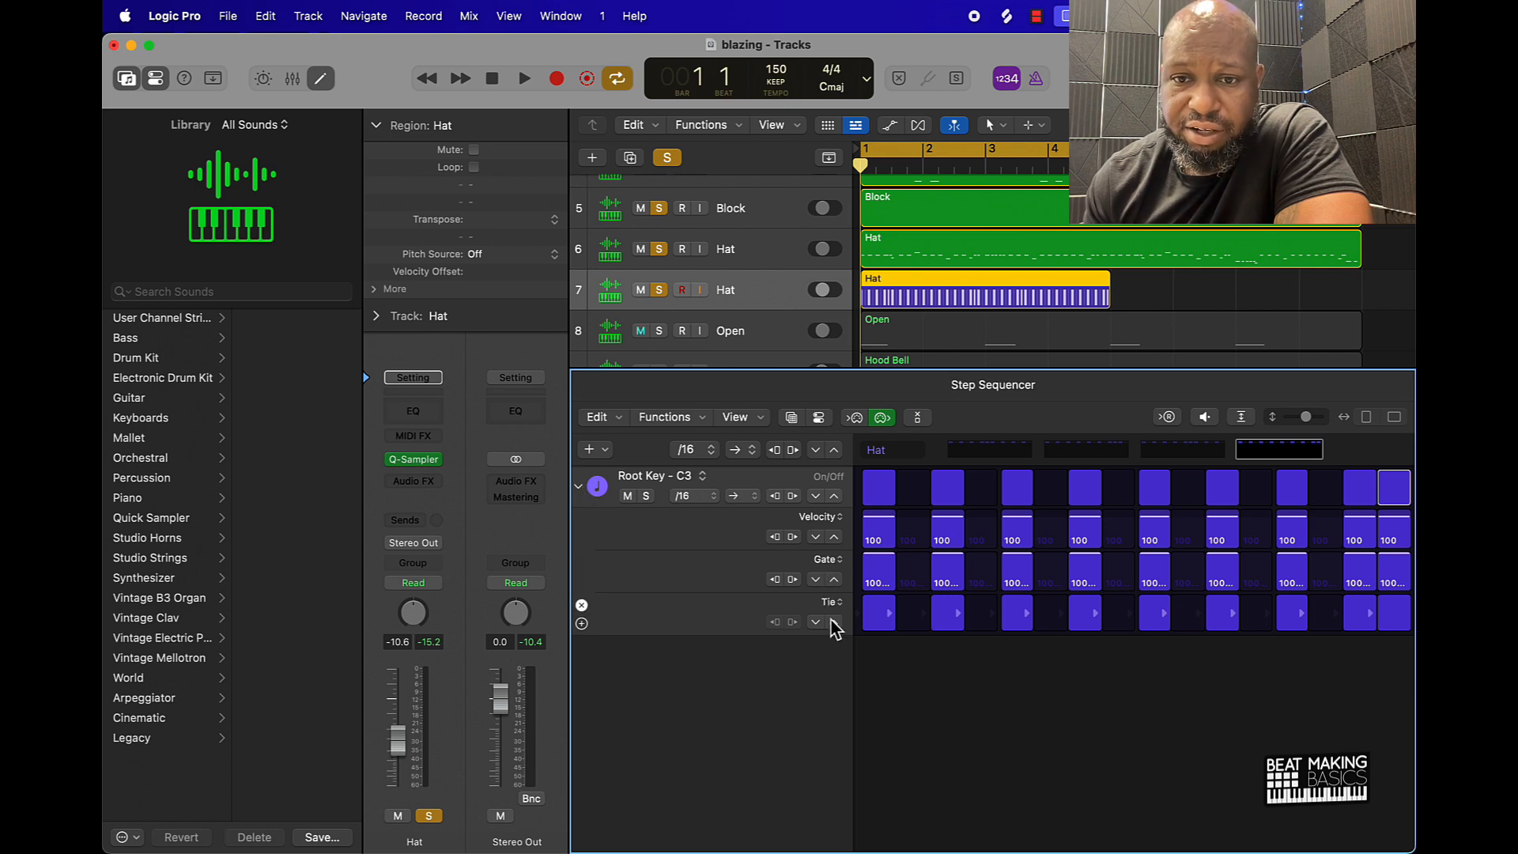
click(827, 560)
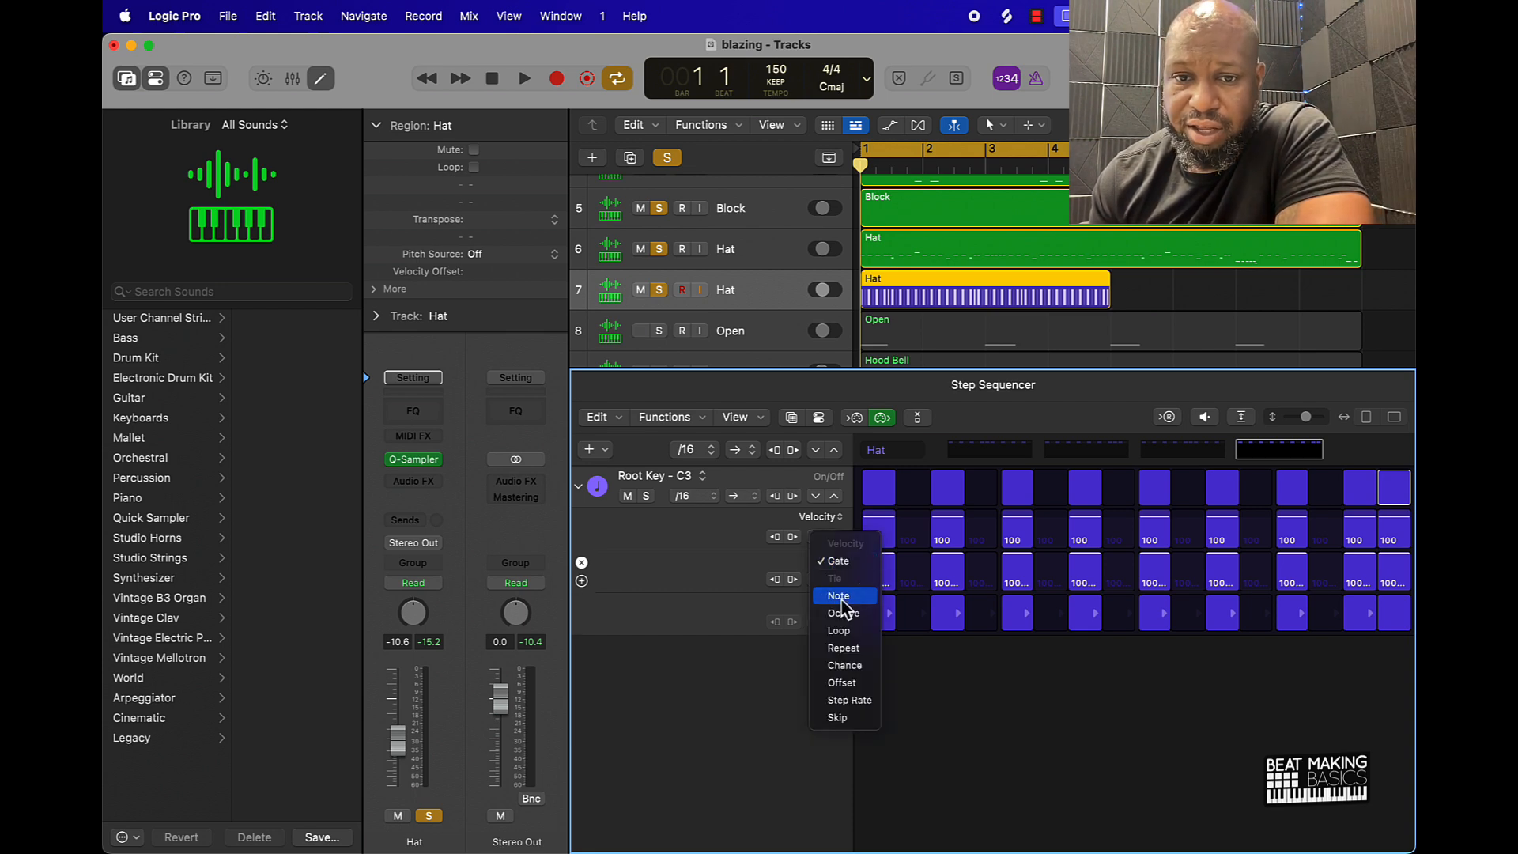
click(839, 597)
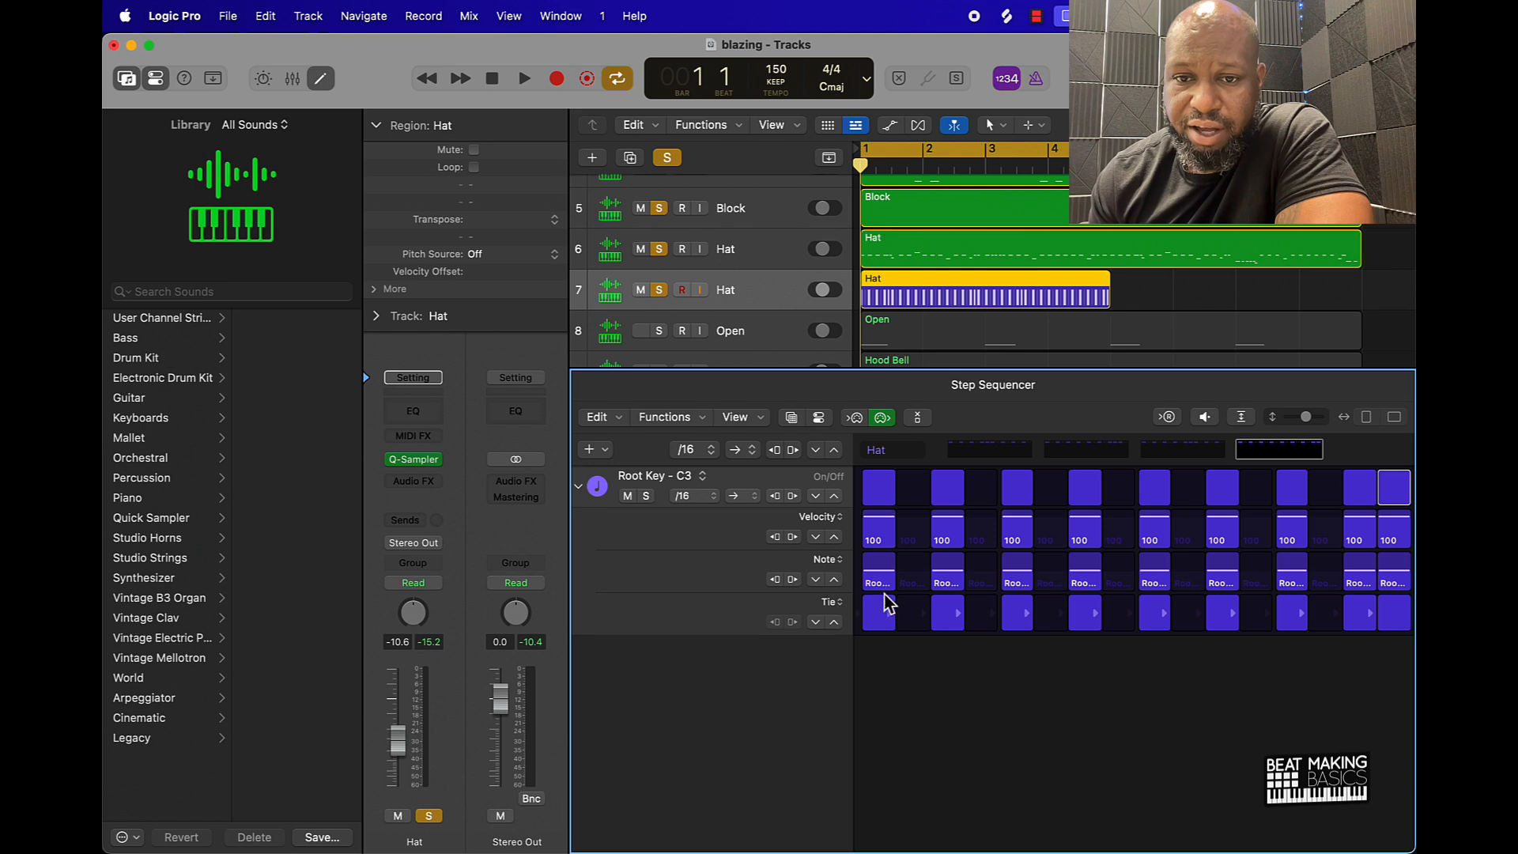
Change the Tie subrow to Repeat and set steps 7, 8 and 9 of the first page to 4, 5 and 5 repeats
click(830, 604)
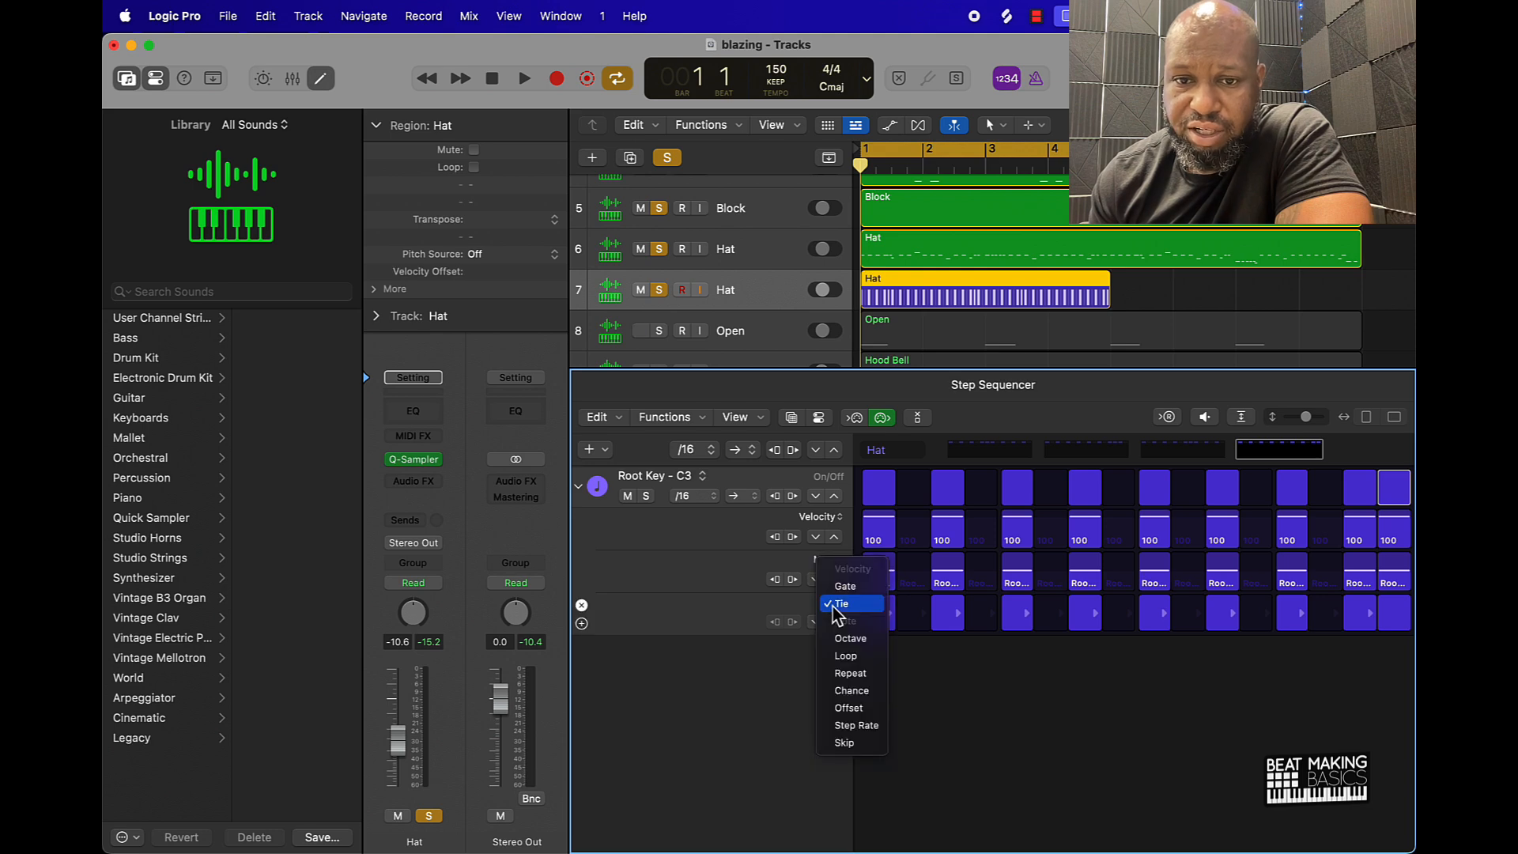
click(850, 673)
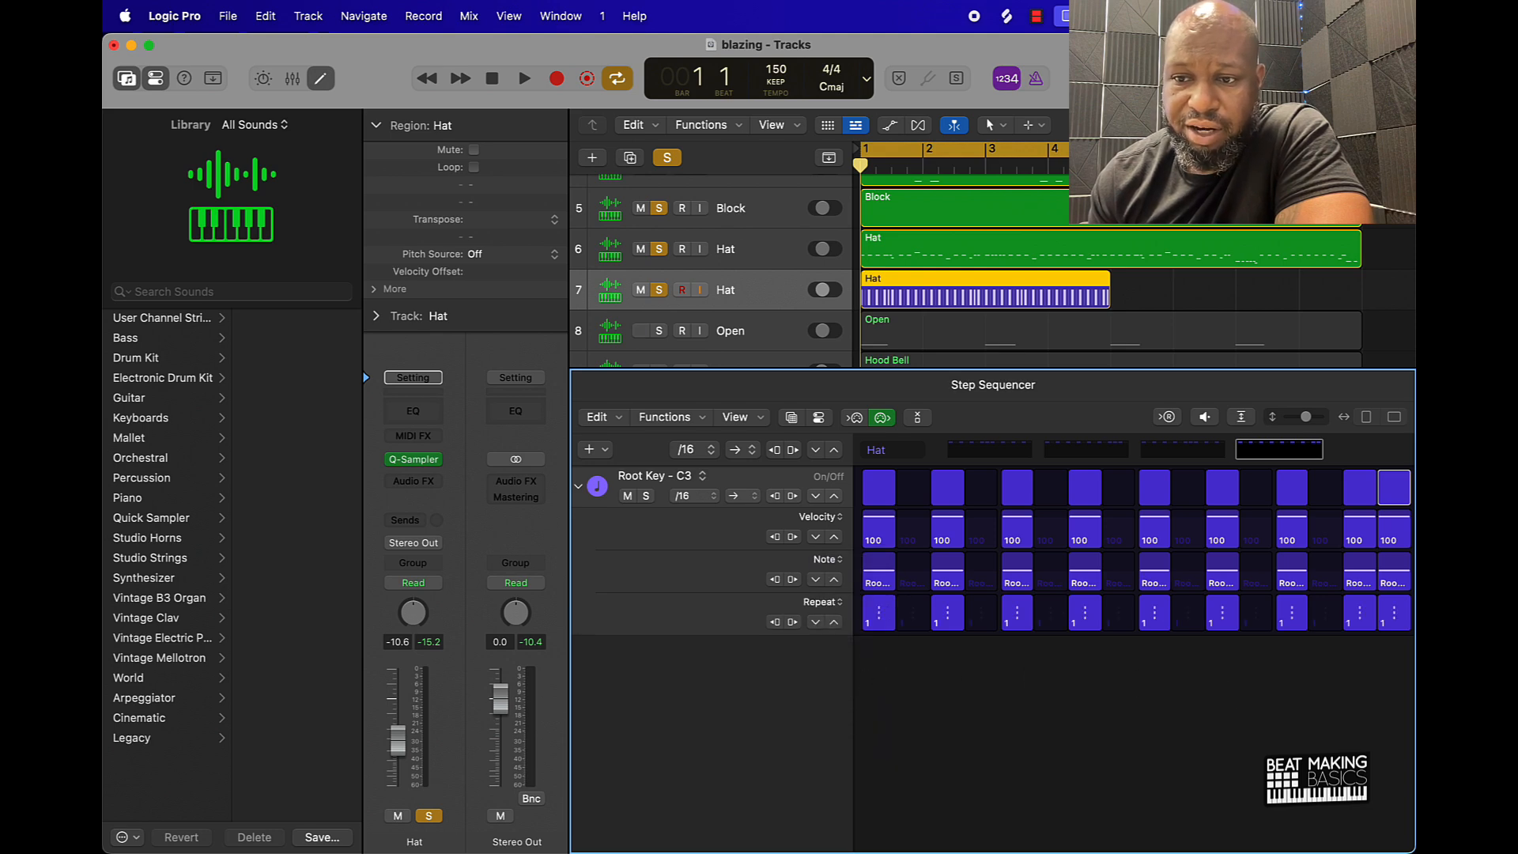
click(985, 451)
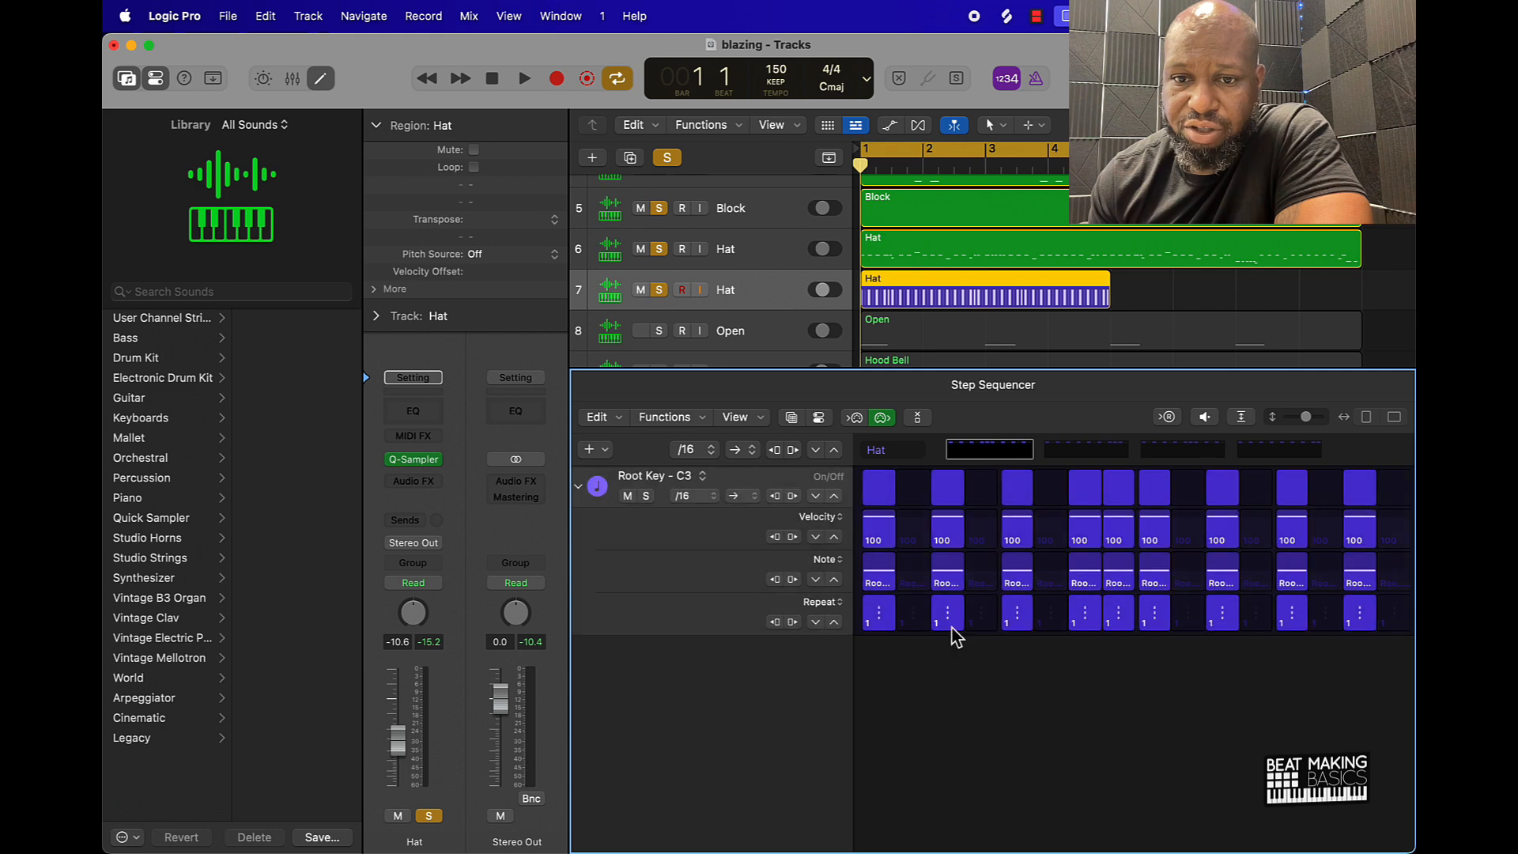
mouse_move(1091, 636)
mouse_down()
mouse_move(1154, 633)
mouse_move(1154, 607)
mouse_up()
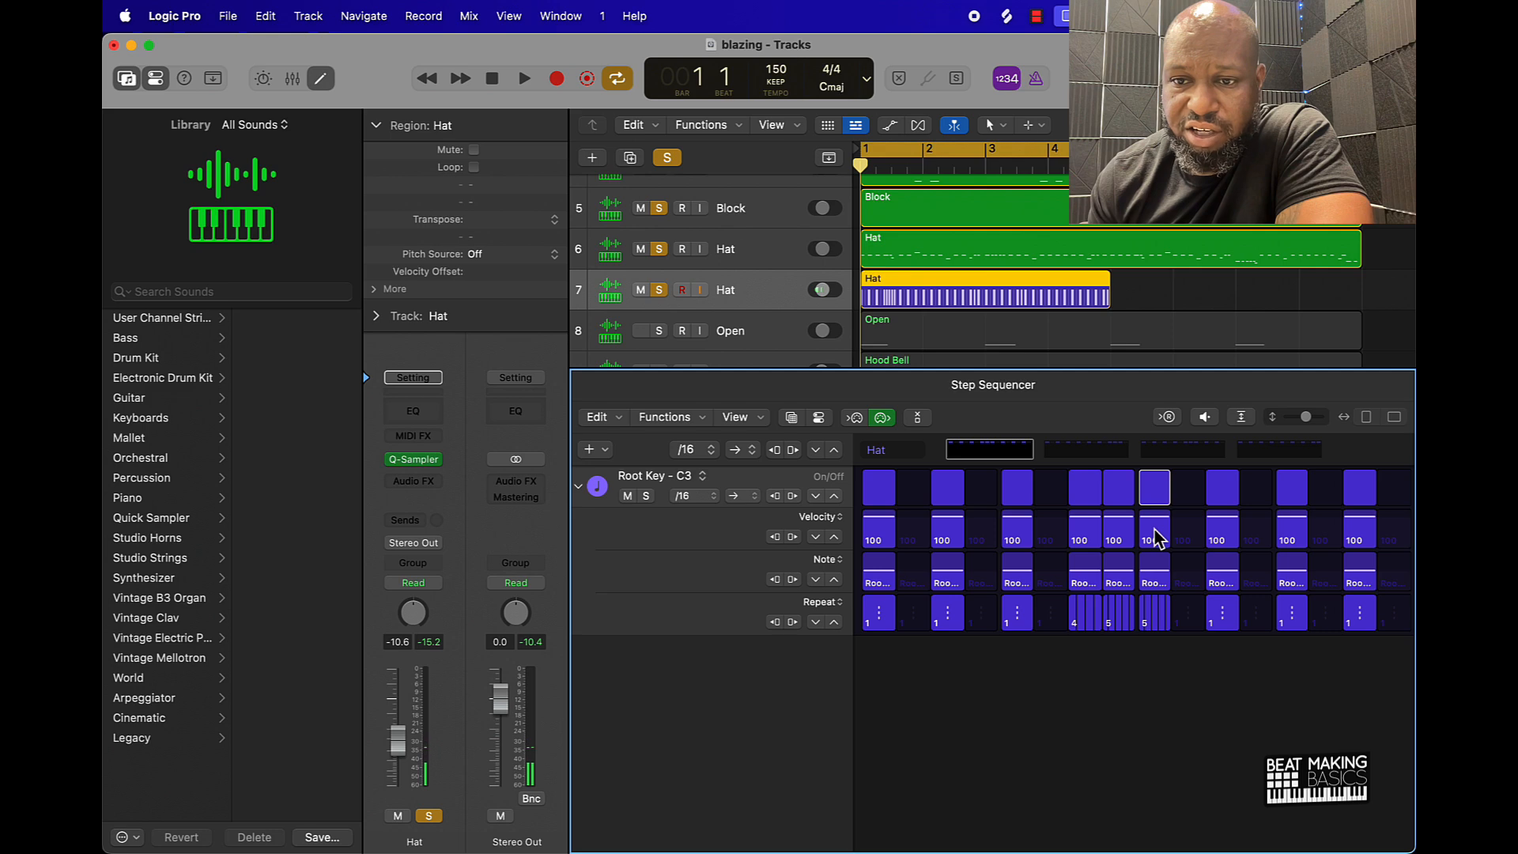
On the first page, set velocity 94 on step 8 and 75 on step 9, and notes G2 on step 9 and G#2 on step 13
drag(1154, 530, 1154, 536)
drag(1121, 520, 1121, 525)
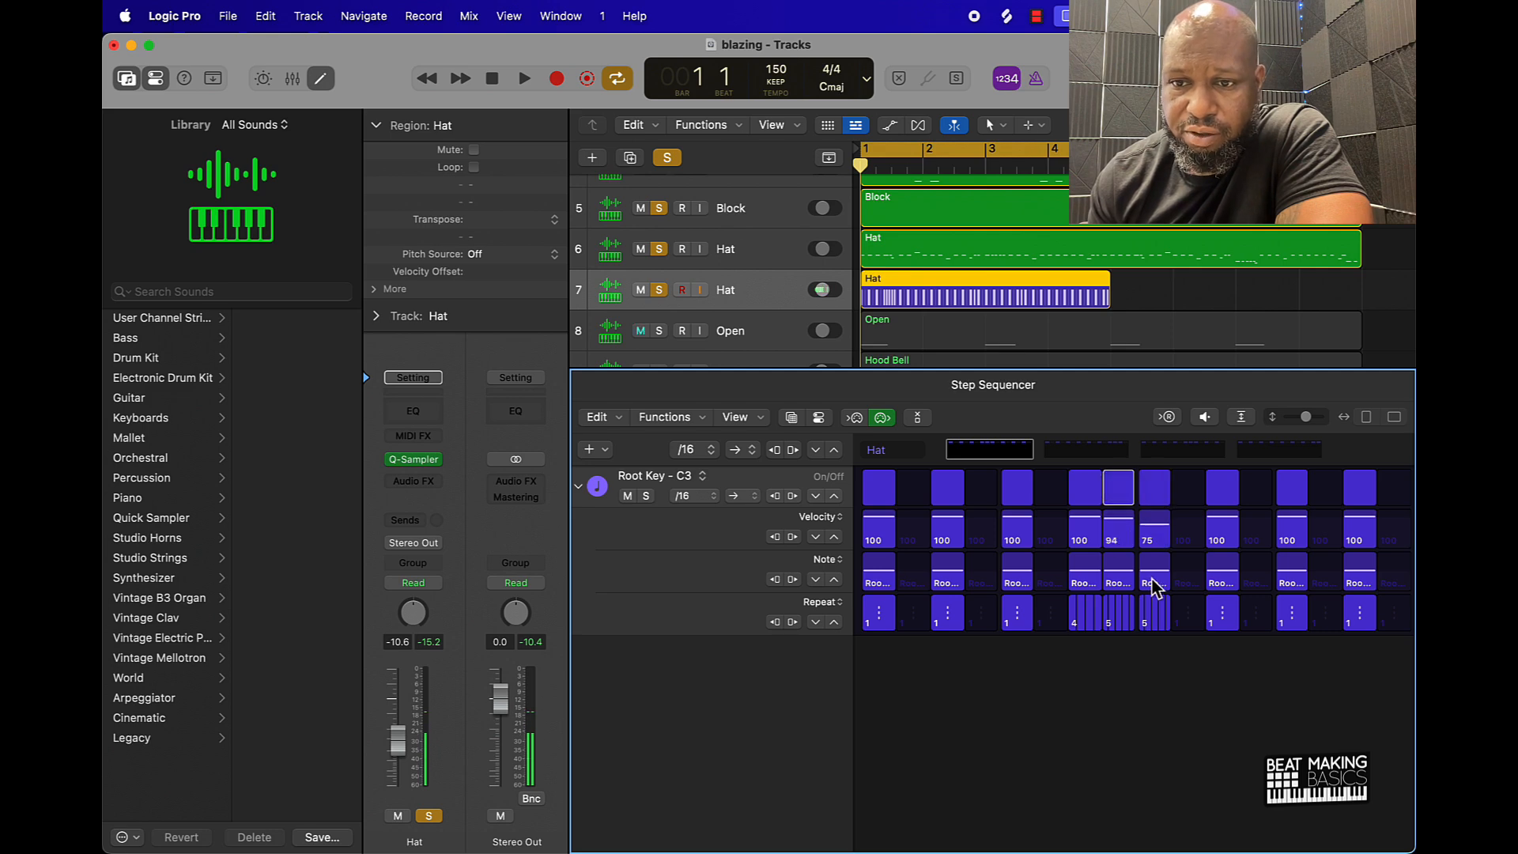
drag(1153, 588, 1152, 601)
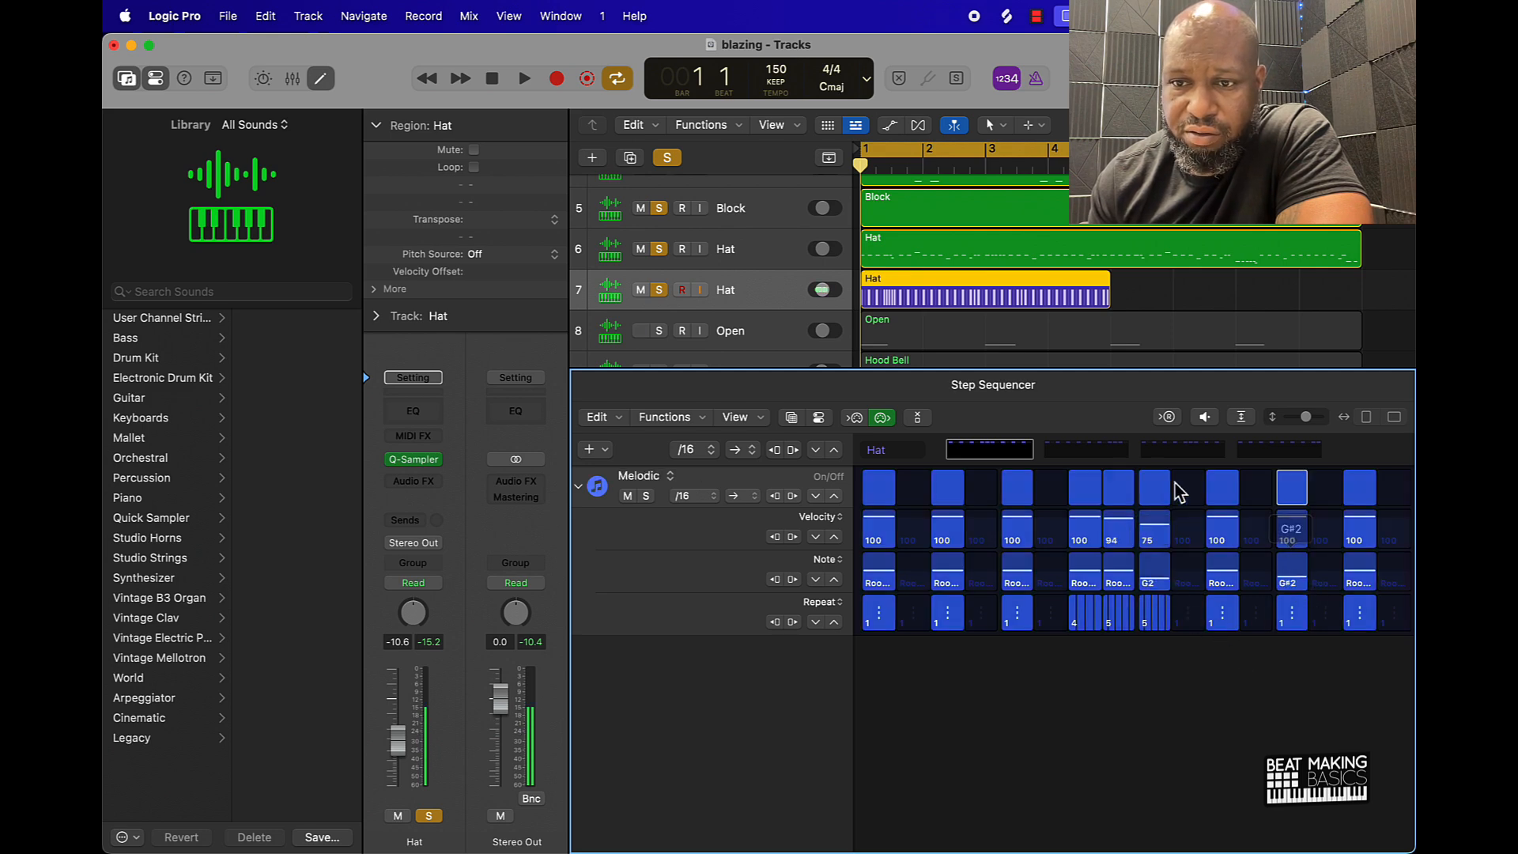
click(1099, 450)
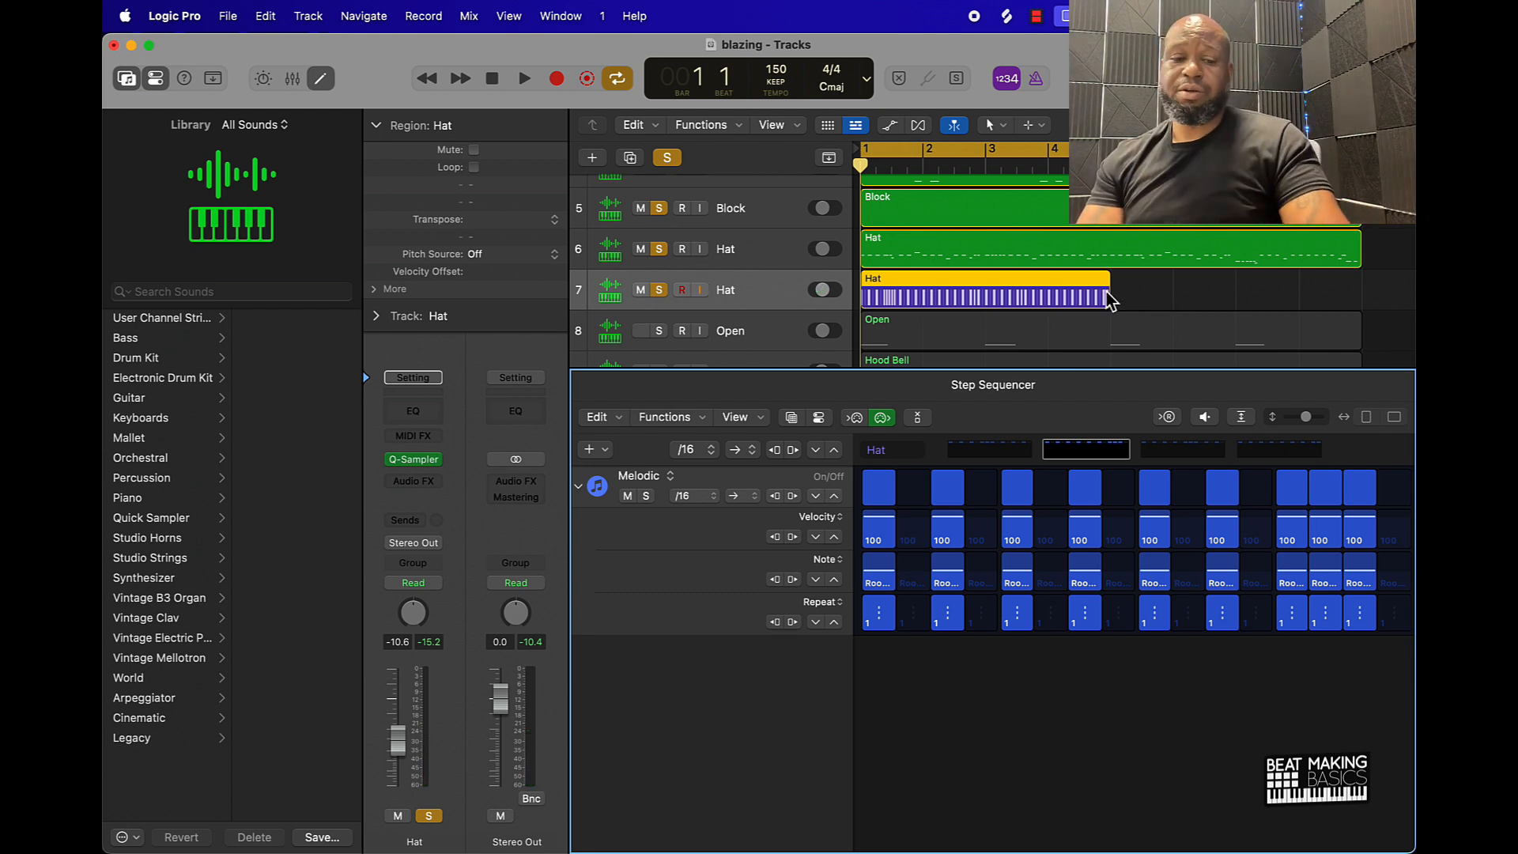
Convert the duplicate Hat track's pattern region to a MIDI region
click(1136, 291)
click(1036, 291)
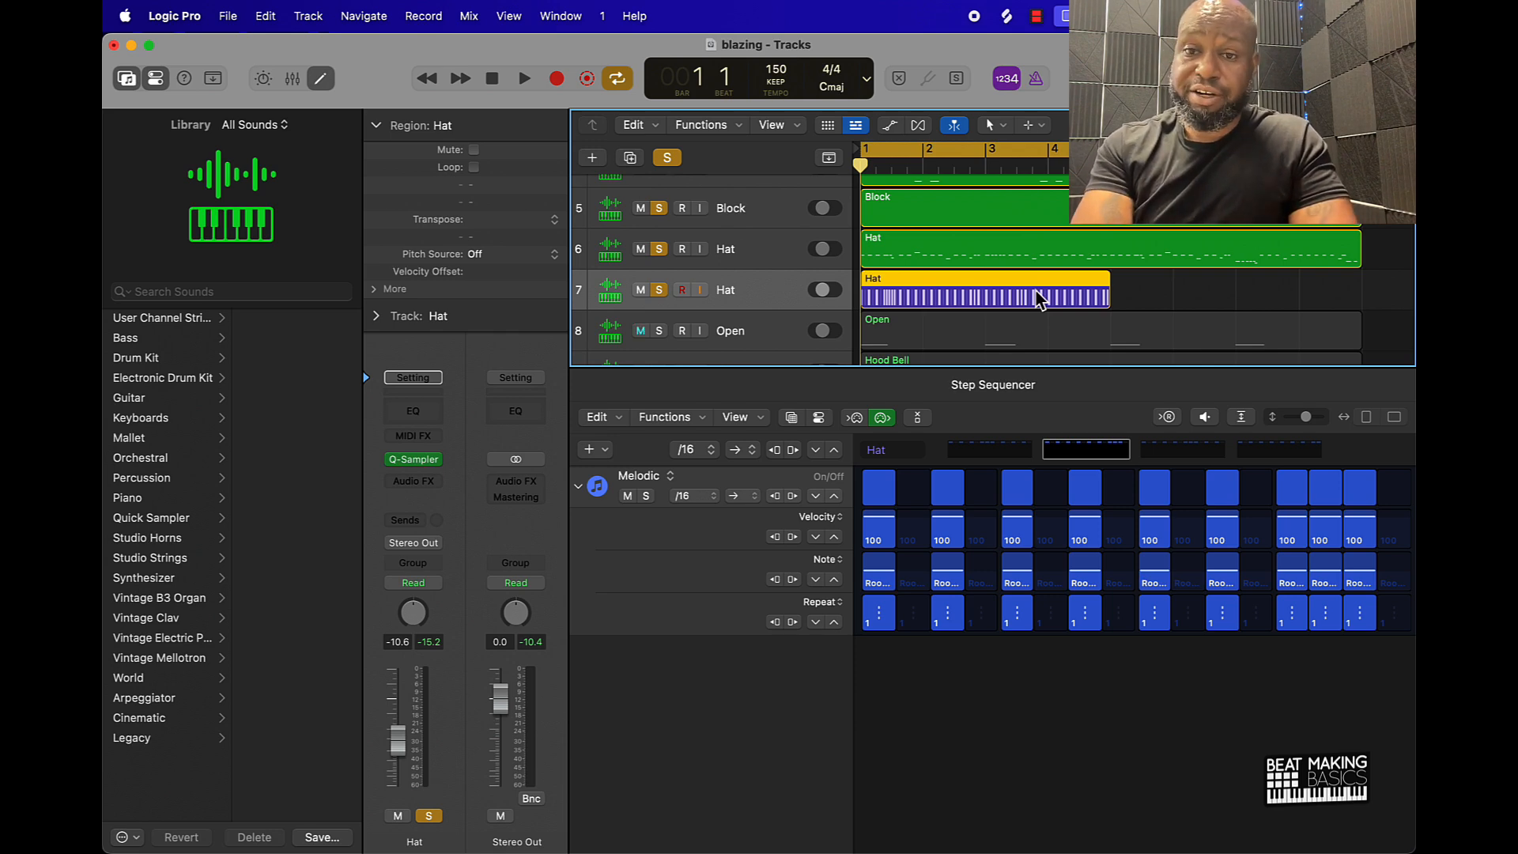
key(ctrl+alt+super+m)
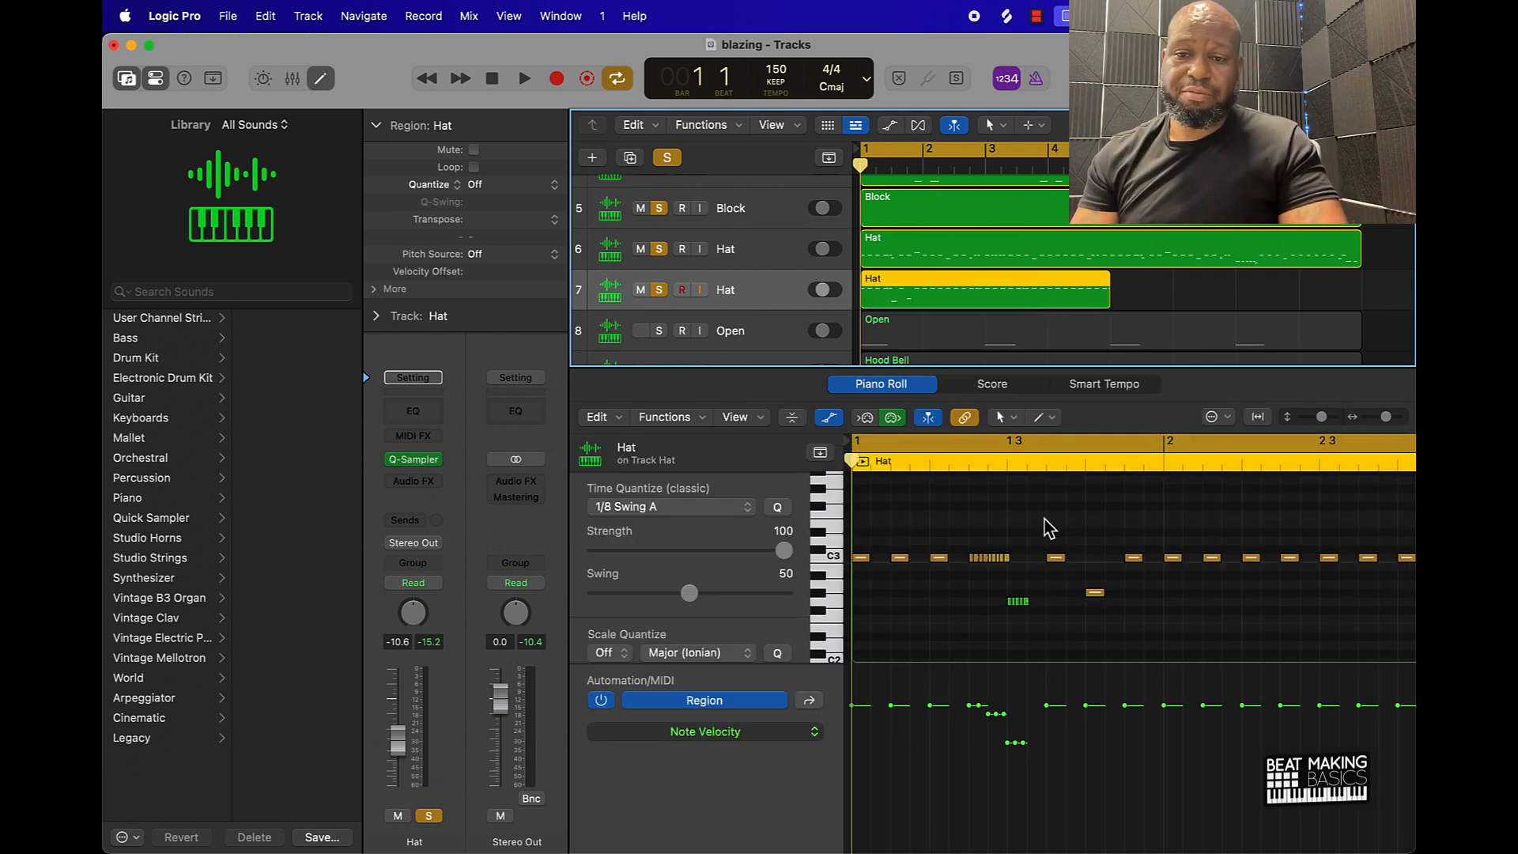
Delete the converted Hat region and its duplicate Hat track
click(1136, 297)
click(1027, 298)
key(Delete)
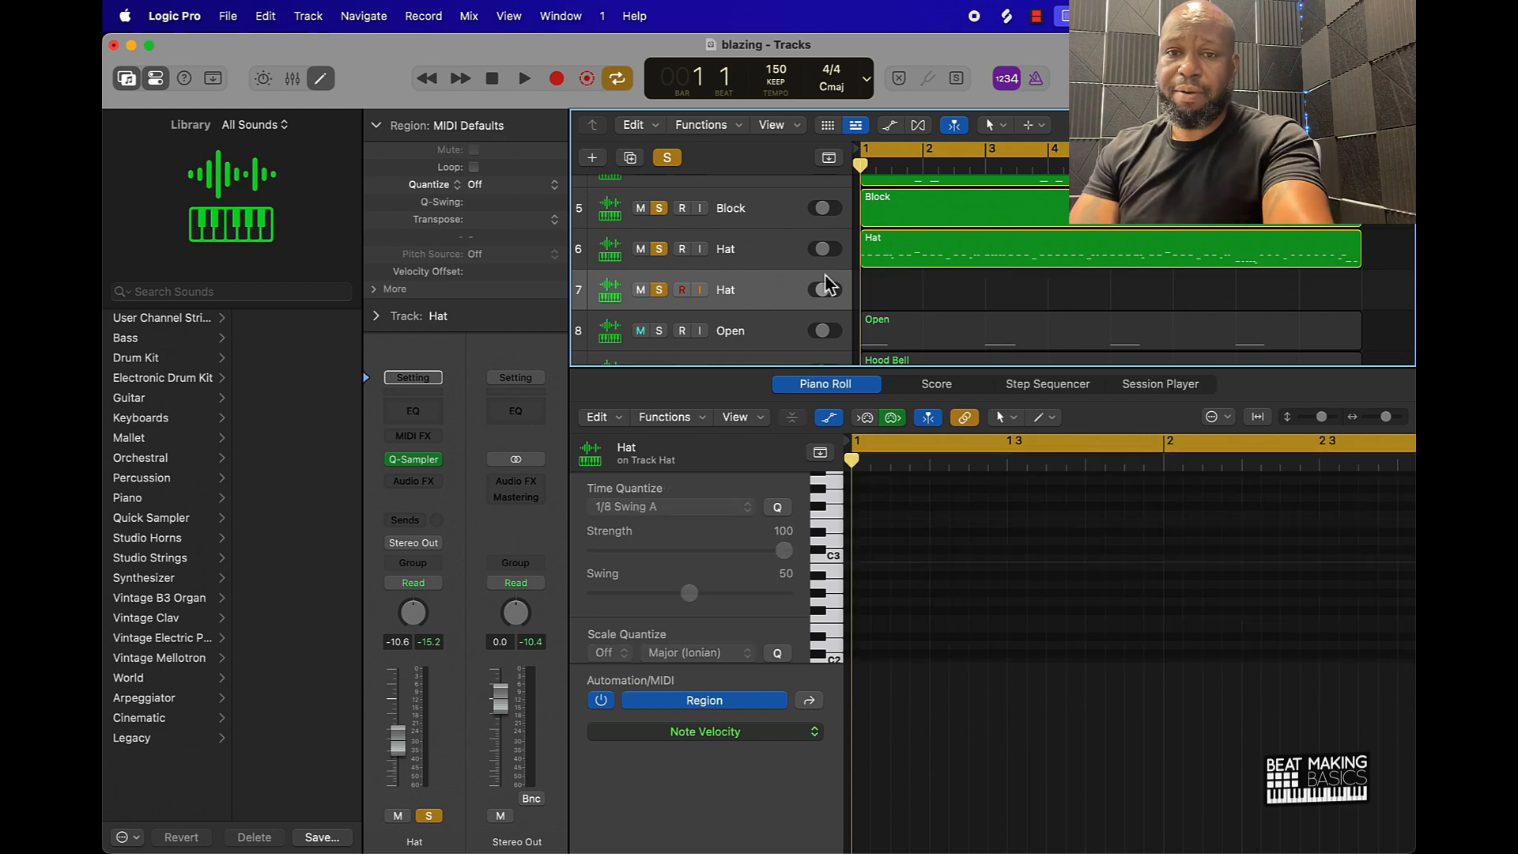
key(super+BackSpace)
Select the original Hat track and listen to its pattern with the soloed snares and Block from bar 1
click(754, 249)
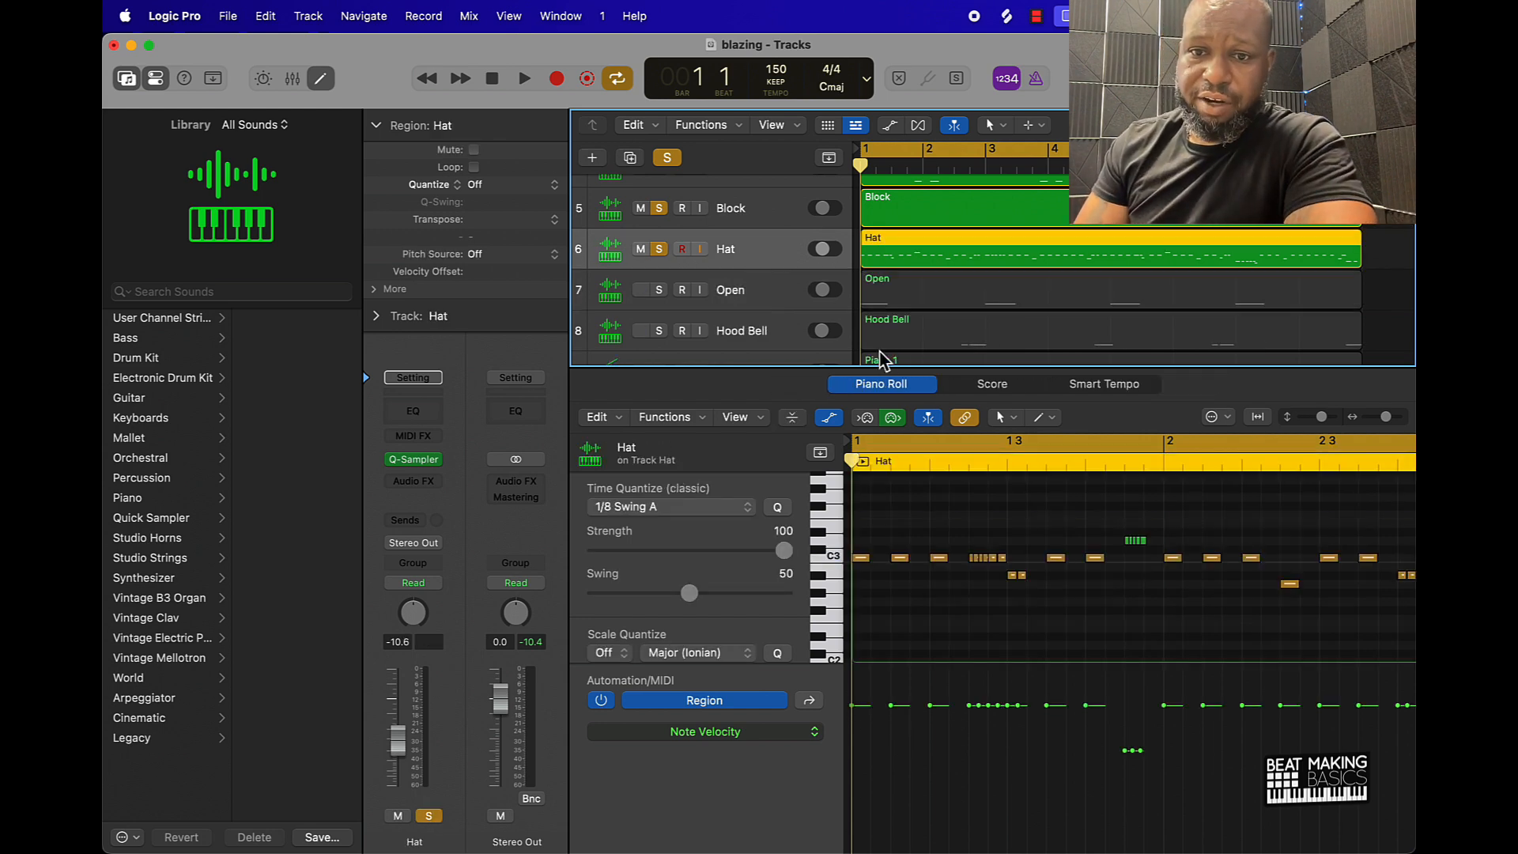
key(space)
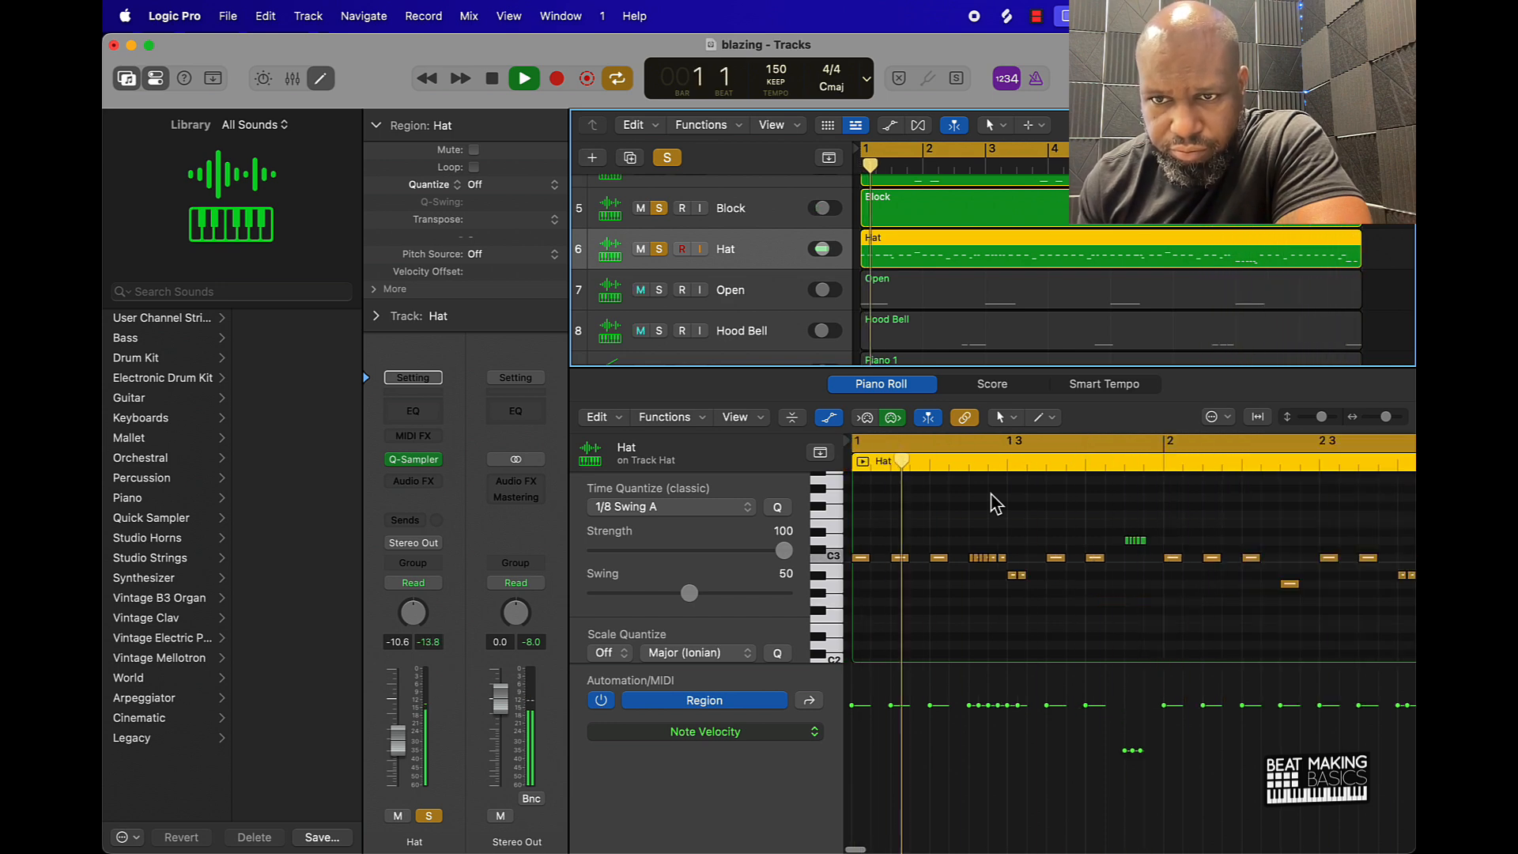
key(space)
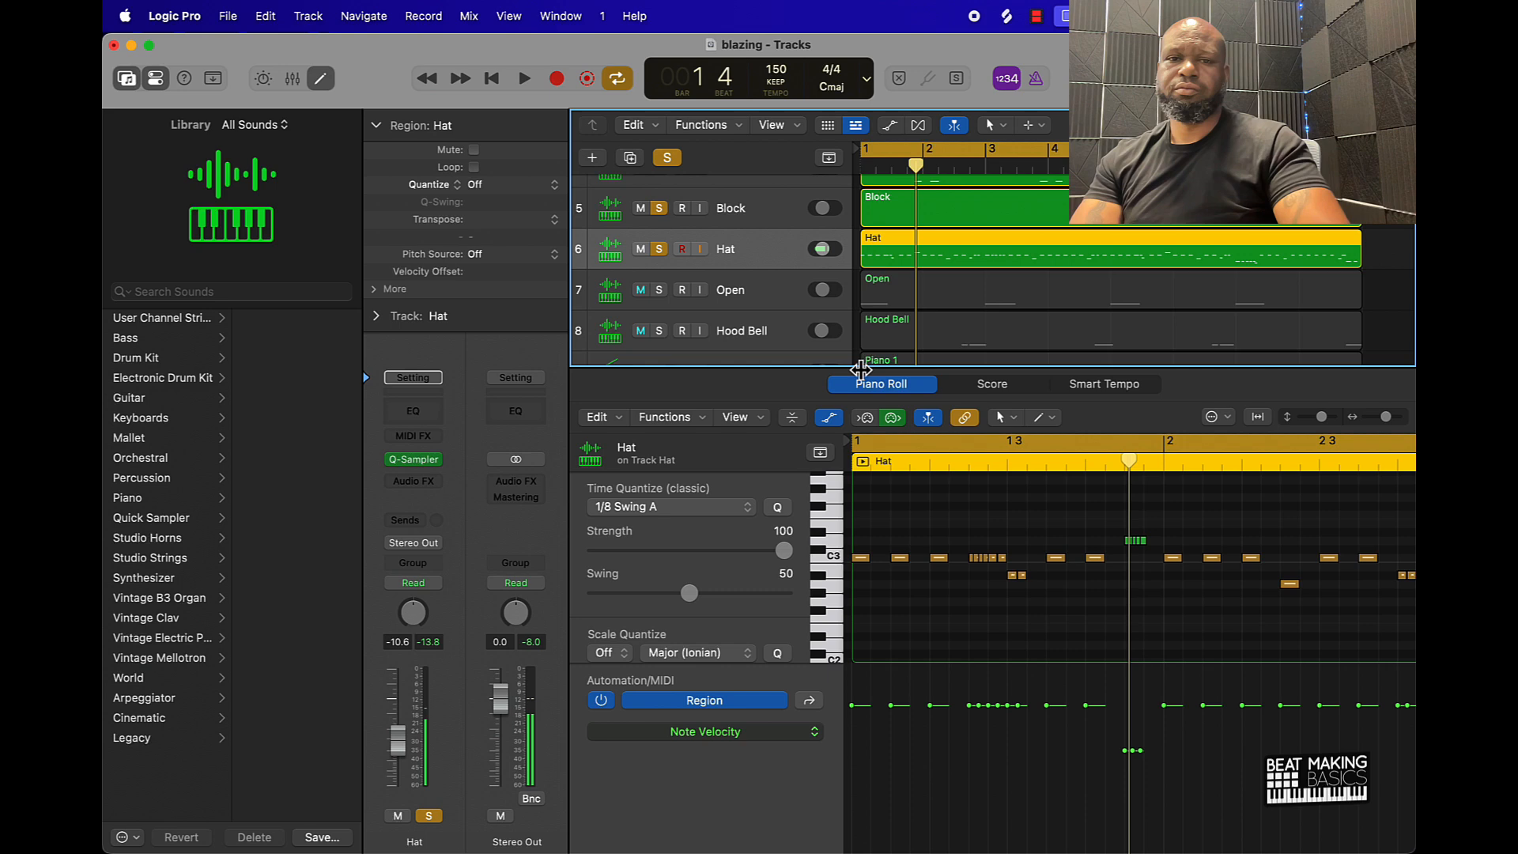
Add the Open track to the solos, view its notes in the Piano Roll and listen to it with the other drums
click(662, 293)
click(790, 299)
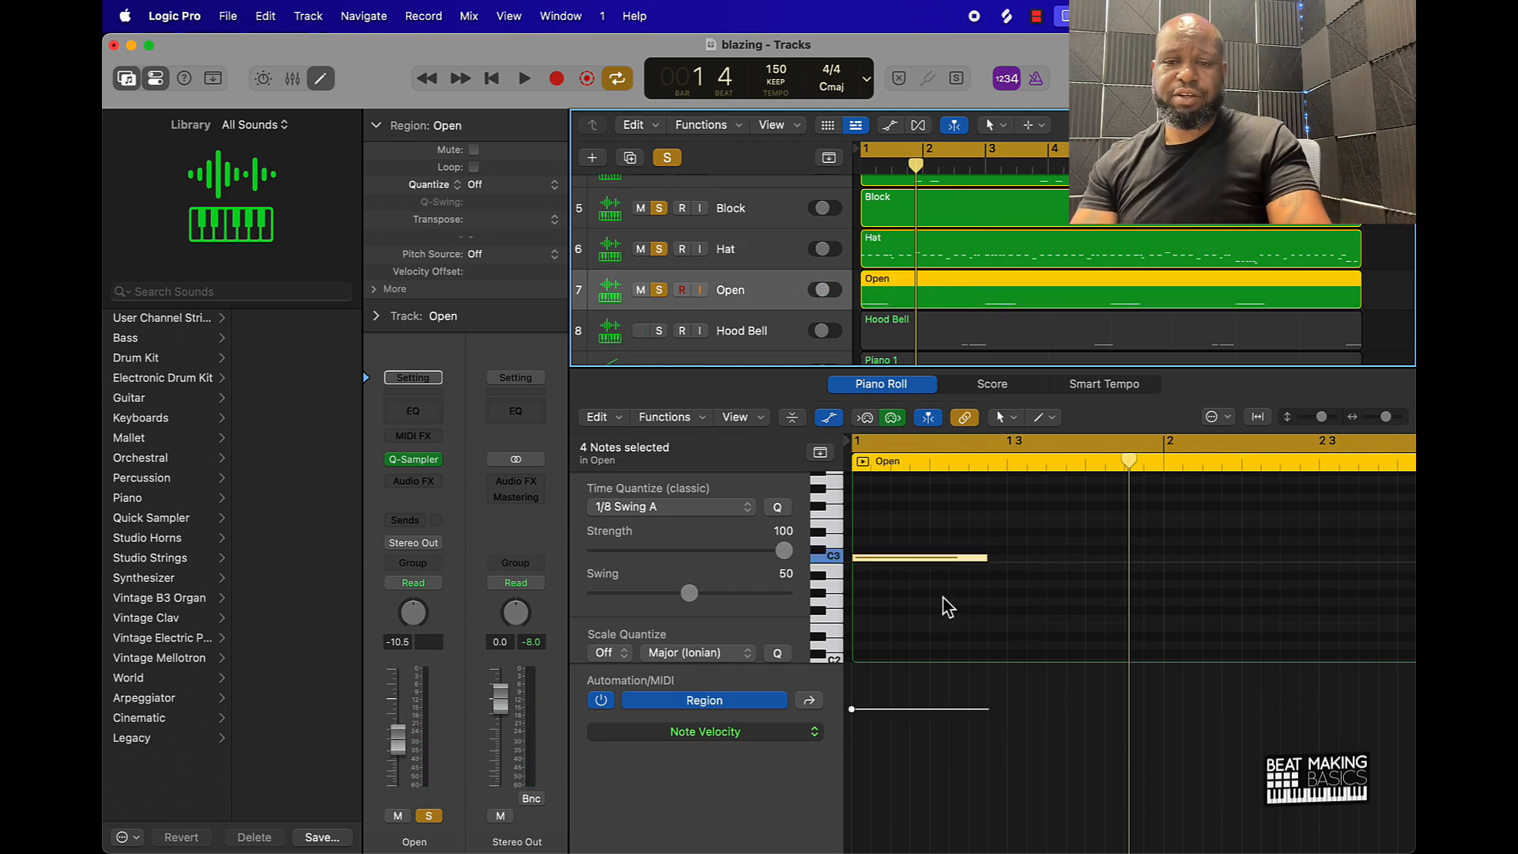
scroll(942, 596, down, 4)
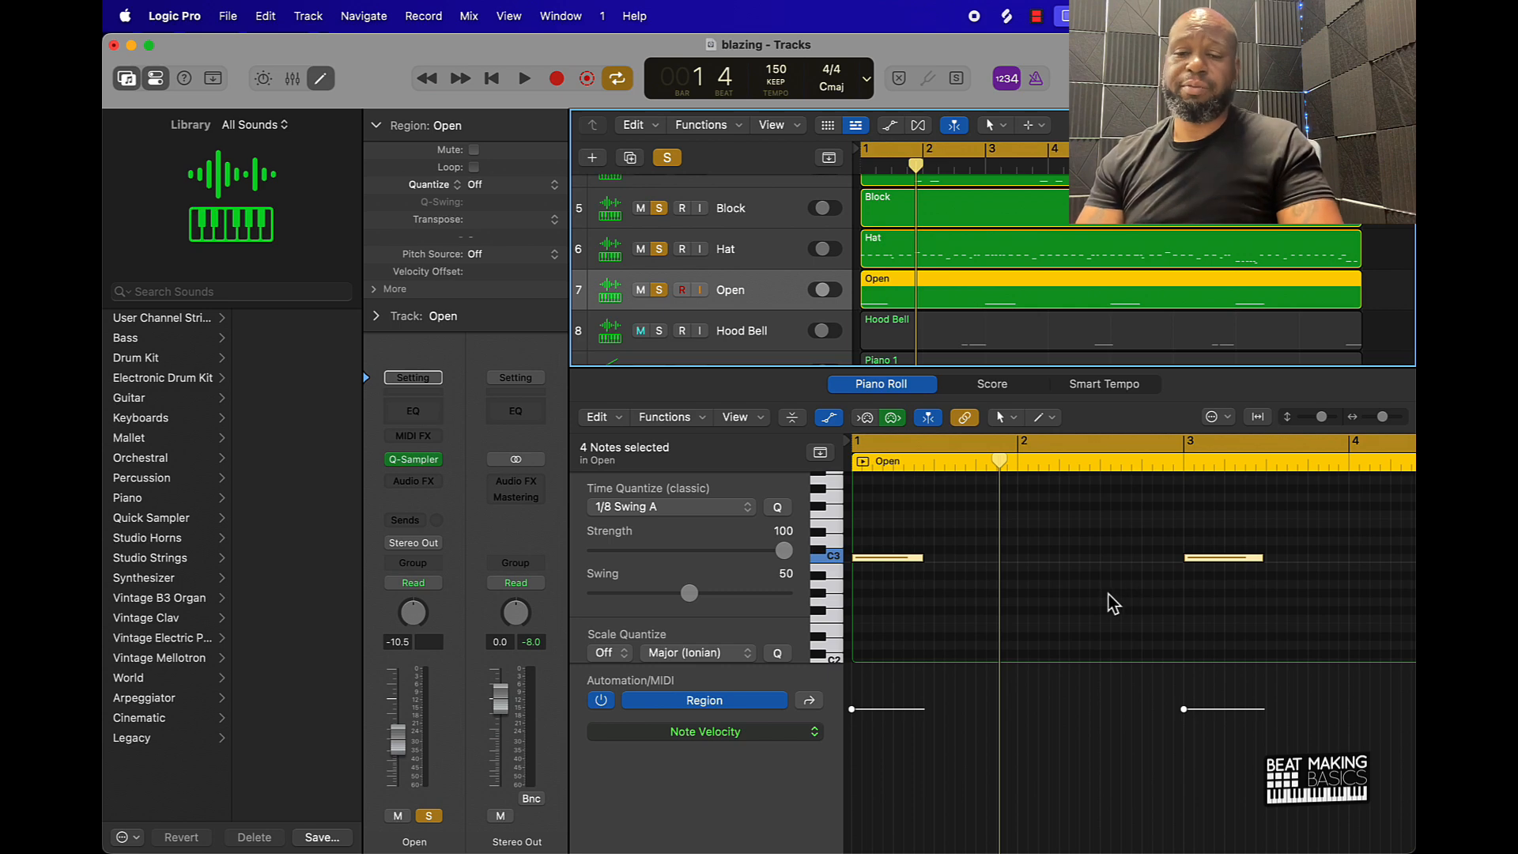
key(space)
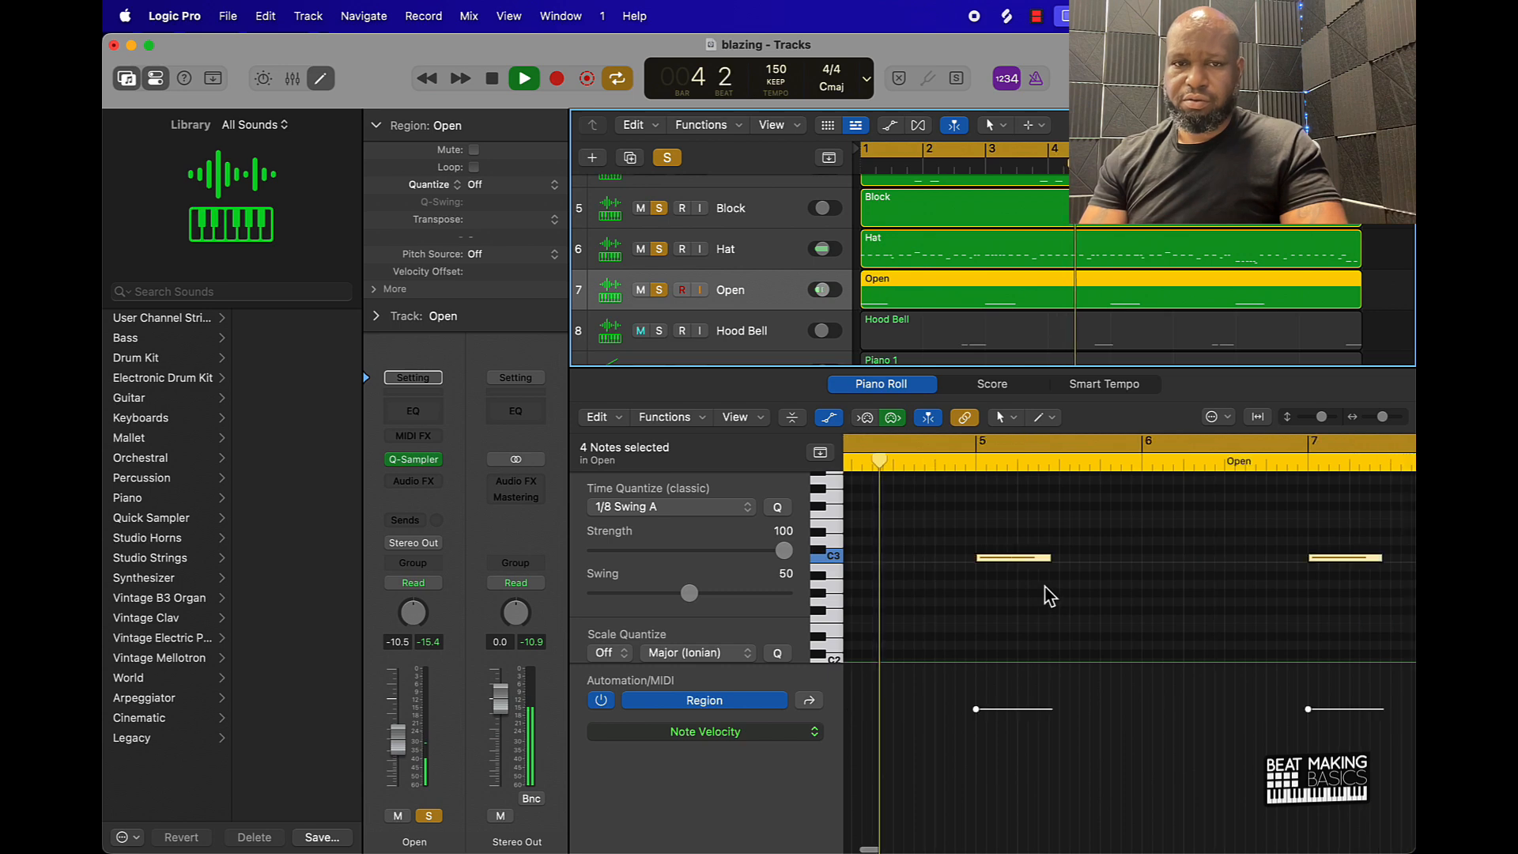
key(space)
Add the Hood Bell track to the solos, open its Quick Sampler and audition the bell sound with Musical Typing
click(754, 339)
click(659, 332)
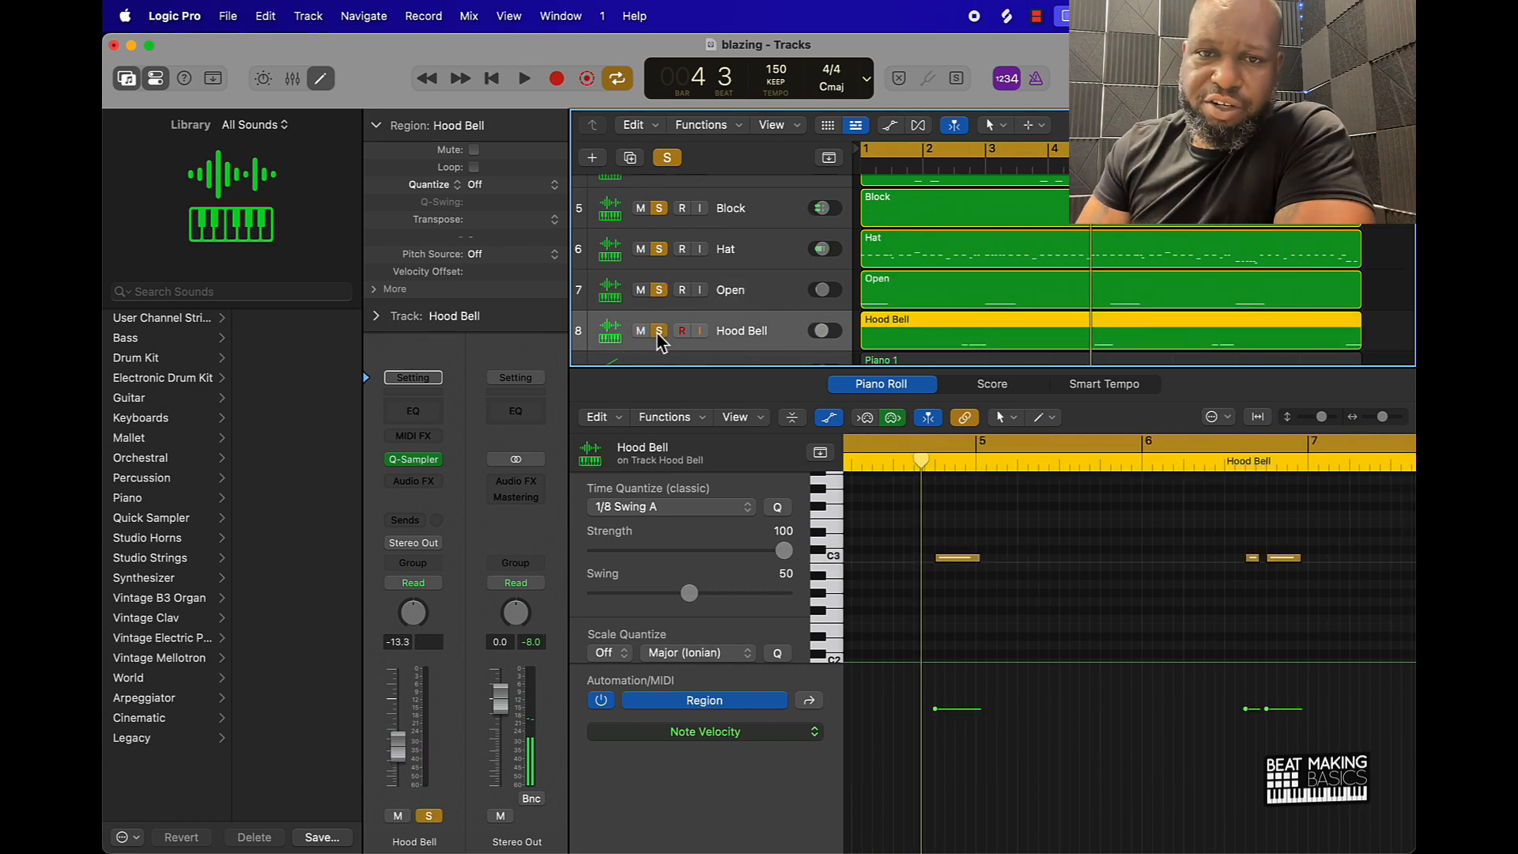
click(420, 463)
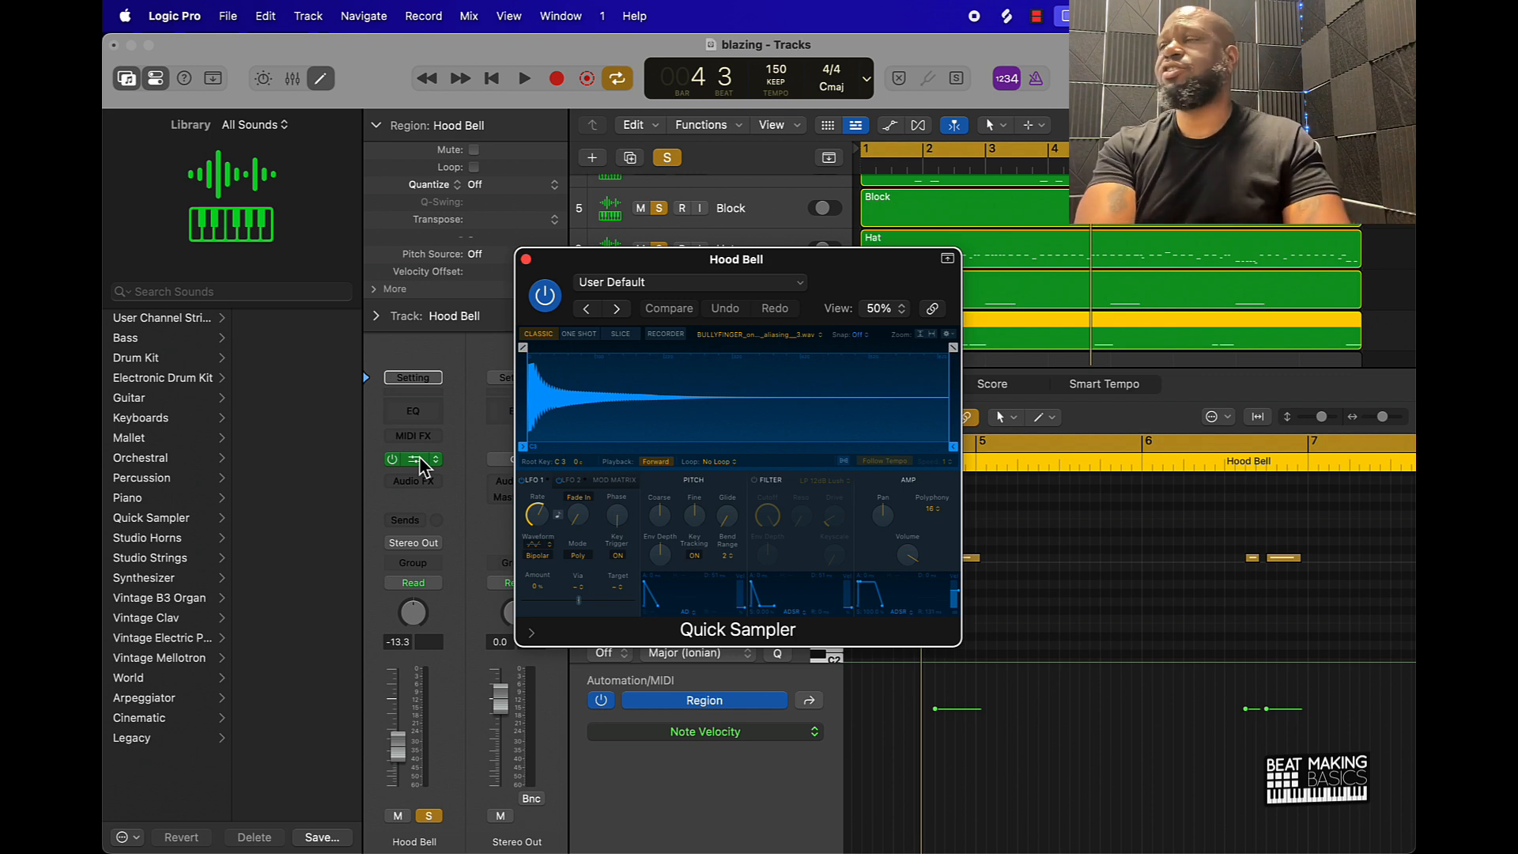
key(super+k)
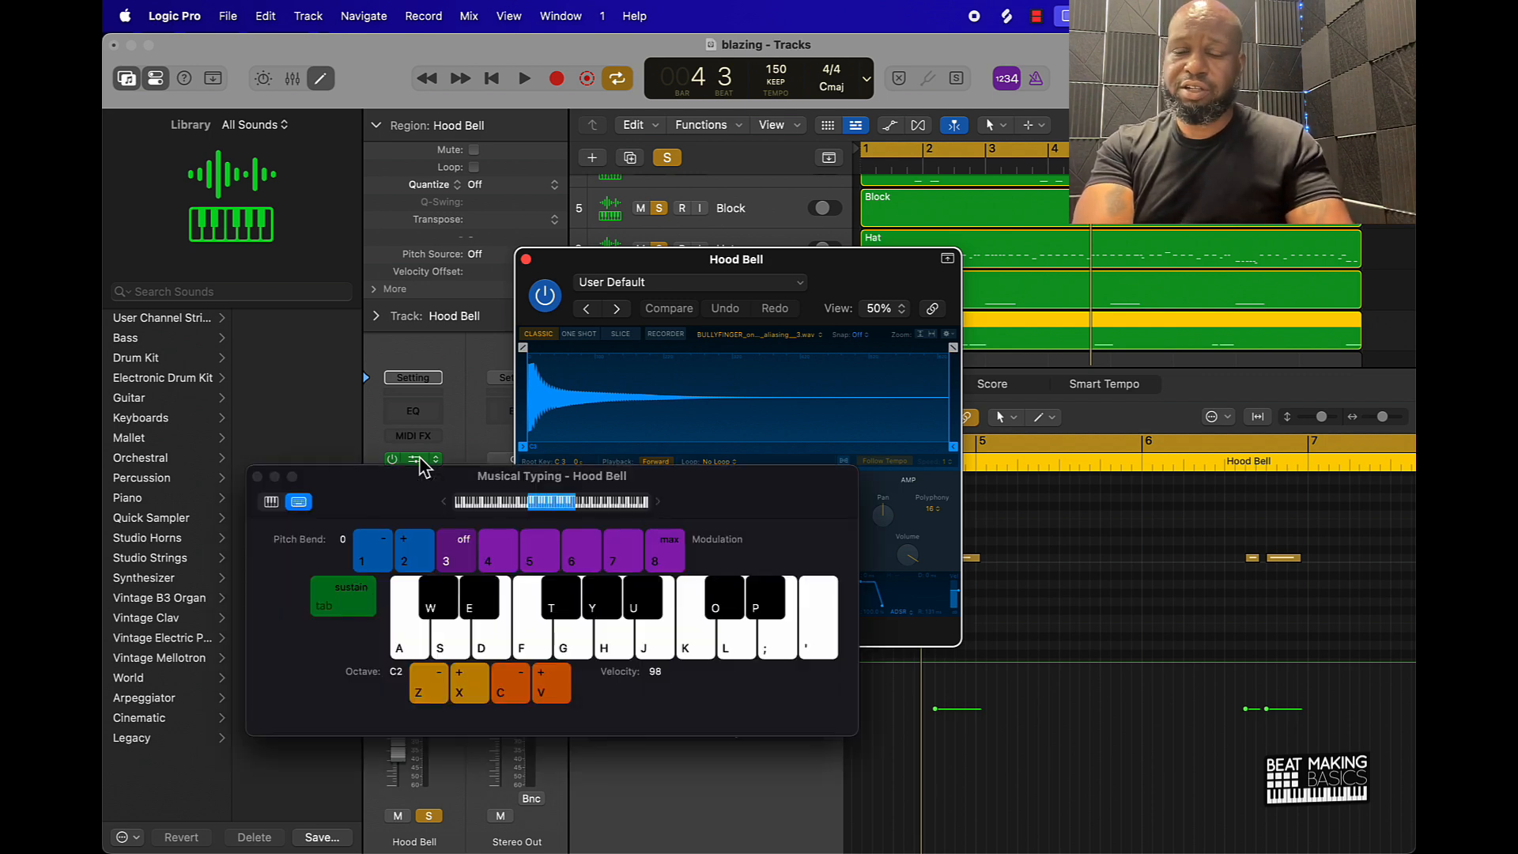
key(k)
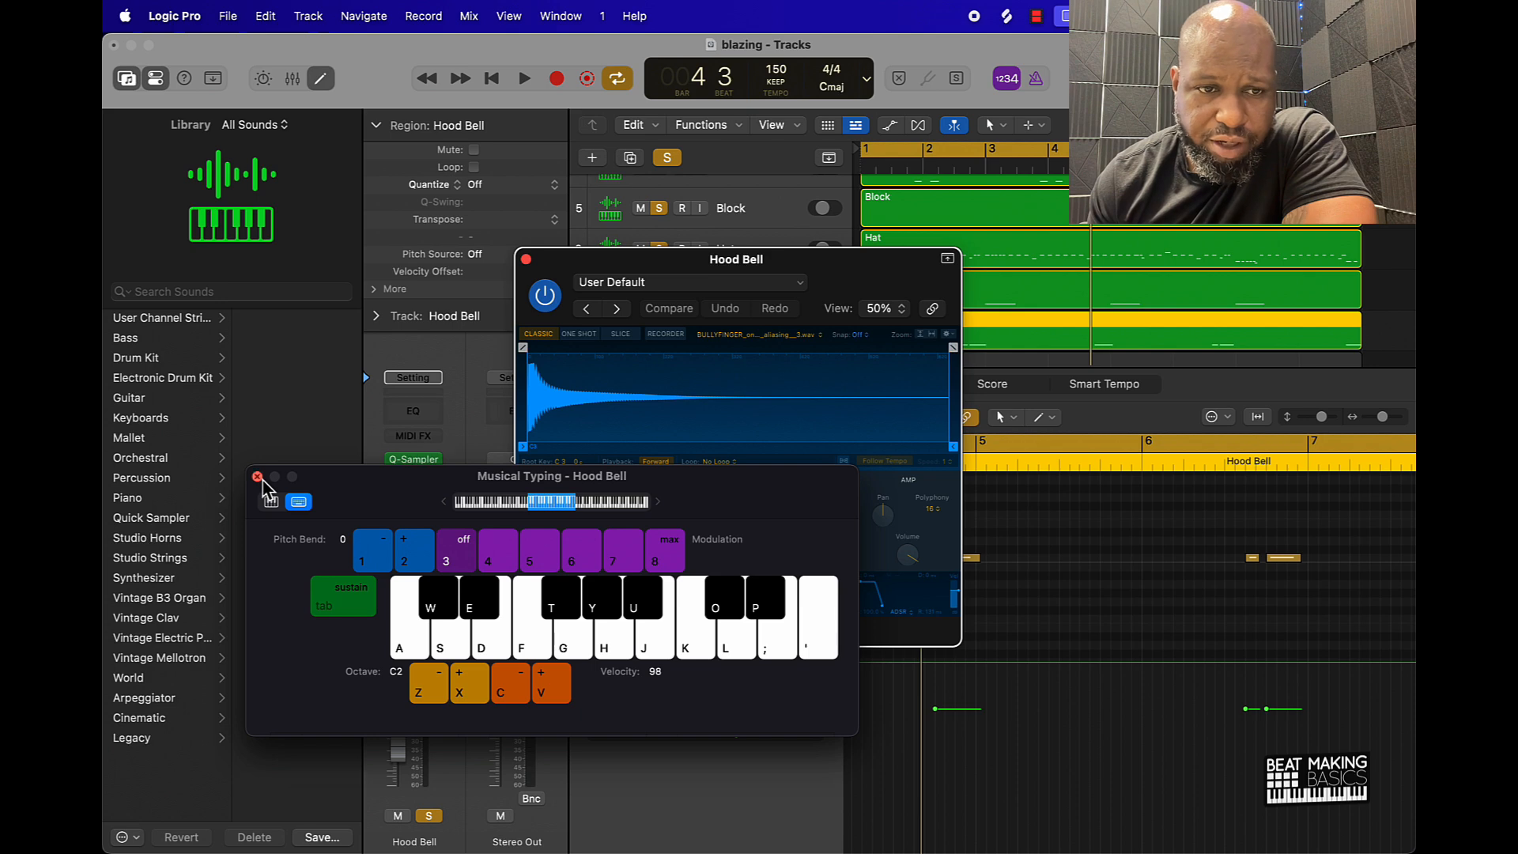
Close the Hood Bell's Musical Typing and Quick Sampler windows and listen to the bell with the other soloed drums
click(257, 476)
click(526, 259)
key(space)
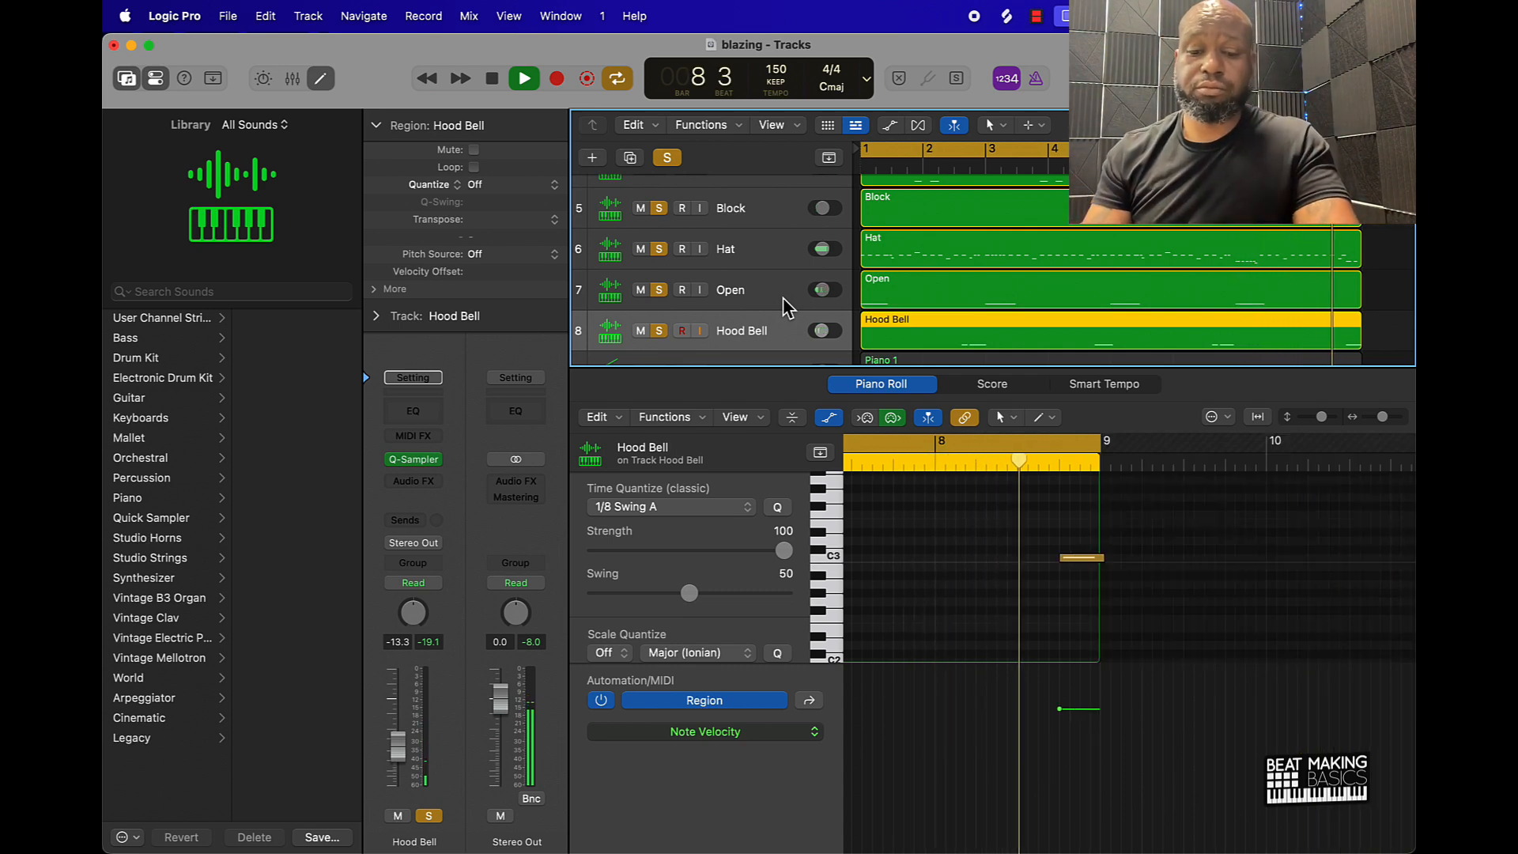
key(space)
Add the Kick track to the solos, audition its Quick Sampler sound with Musical Typing and close both windows
scroll(789, 301, down, 2)
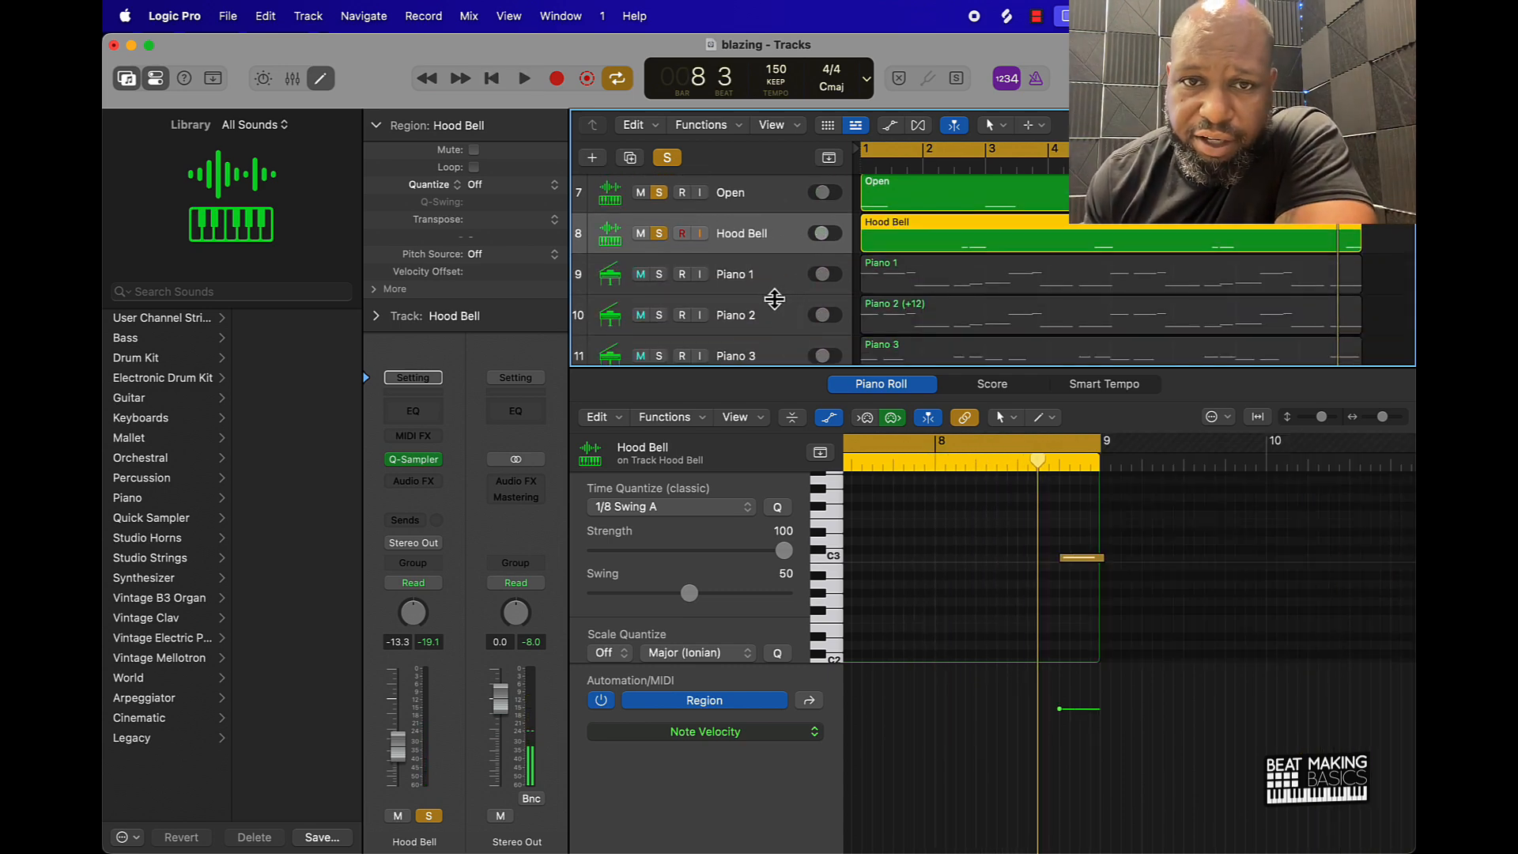
scroll(773, 298, up, 6)
click(658, 234)
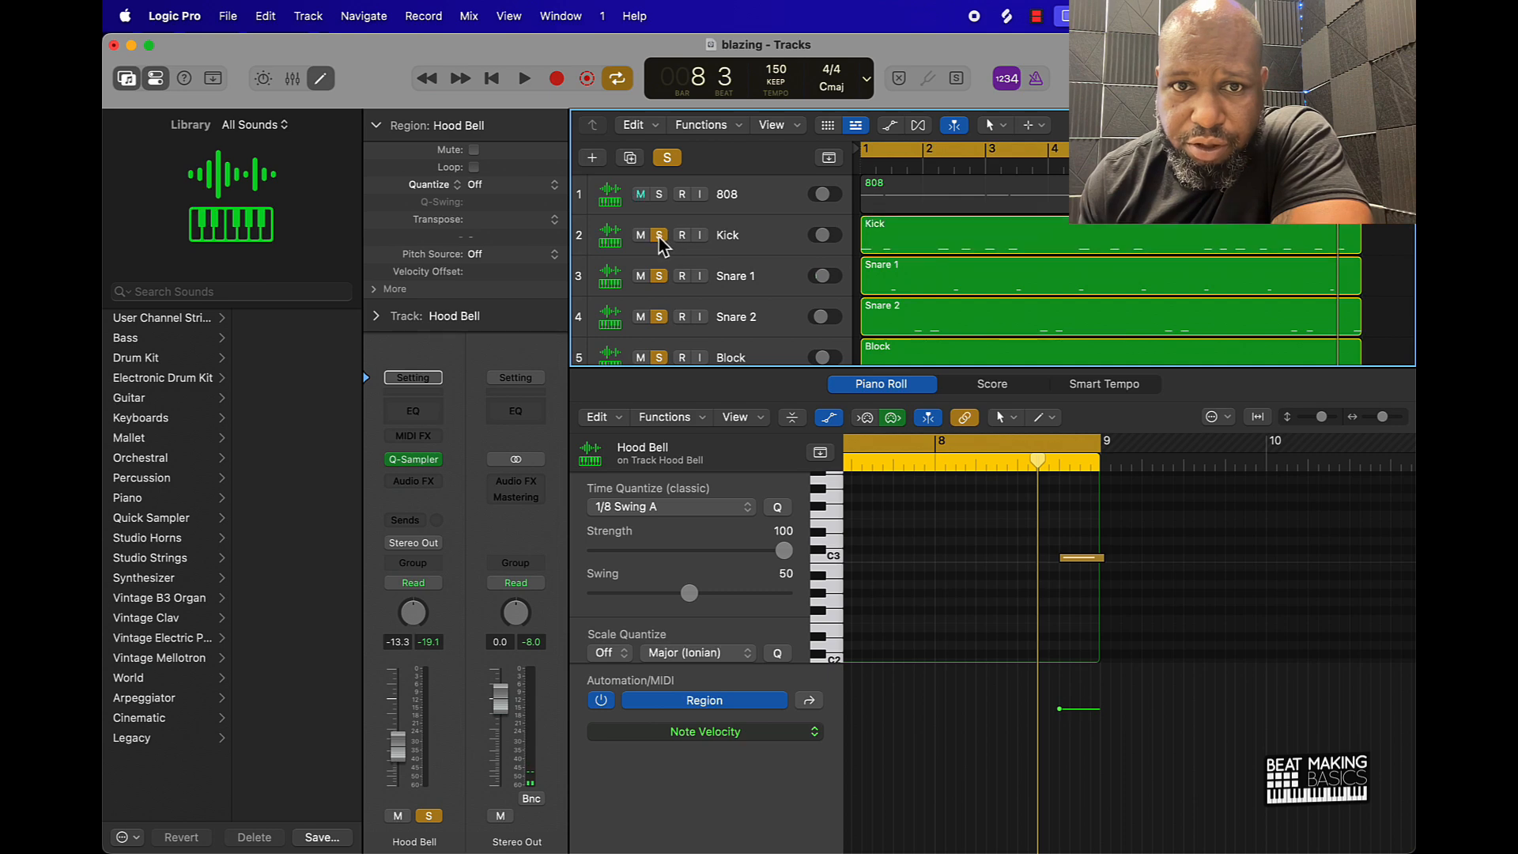
mouse_move(423, 462)
click(765, 247)
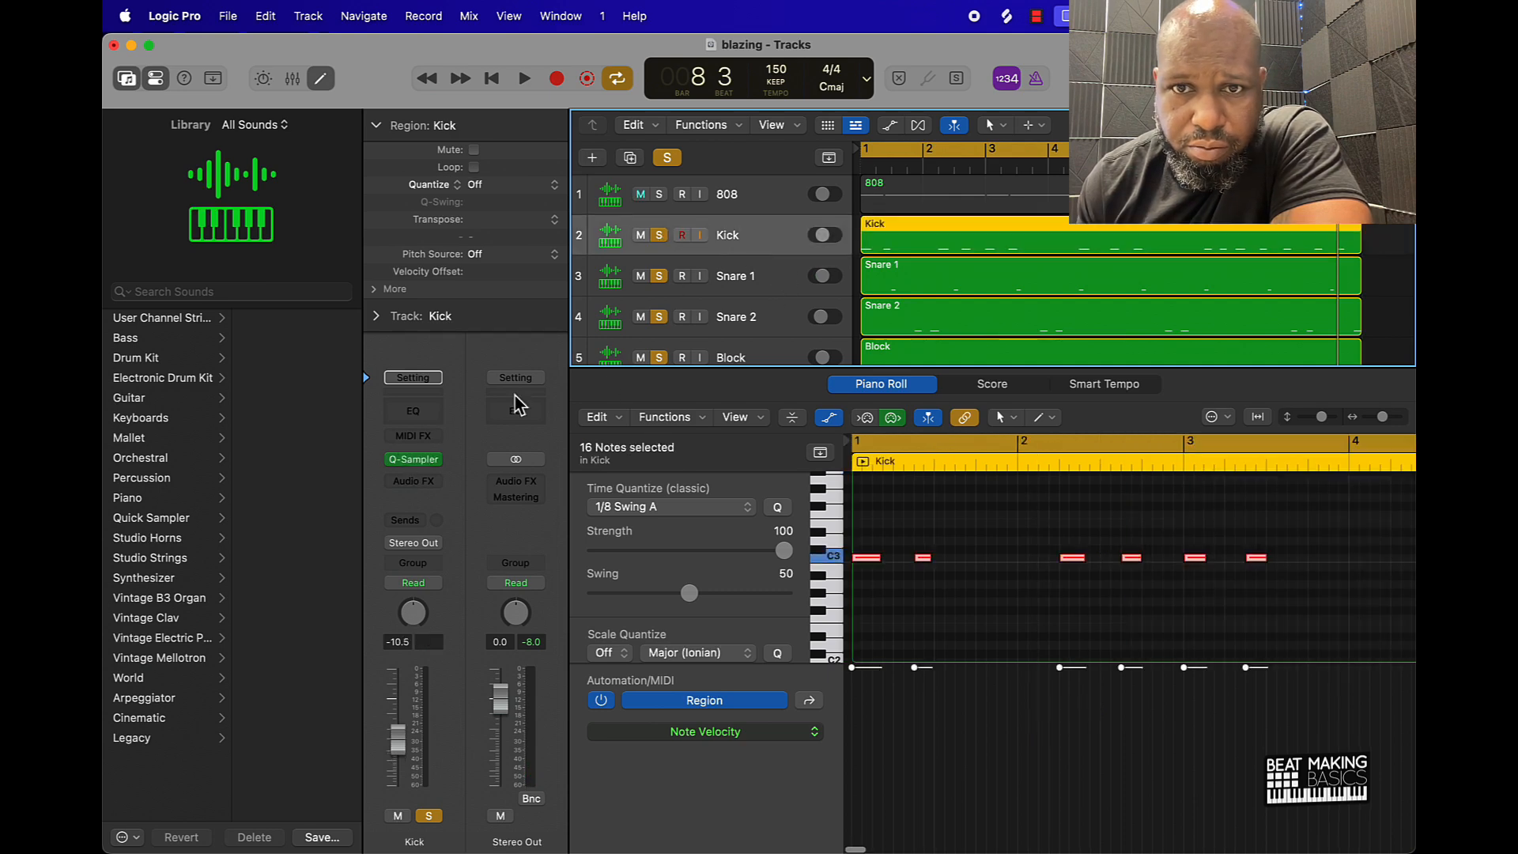
click(413, 460)
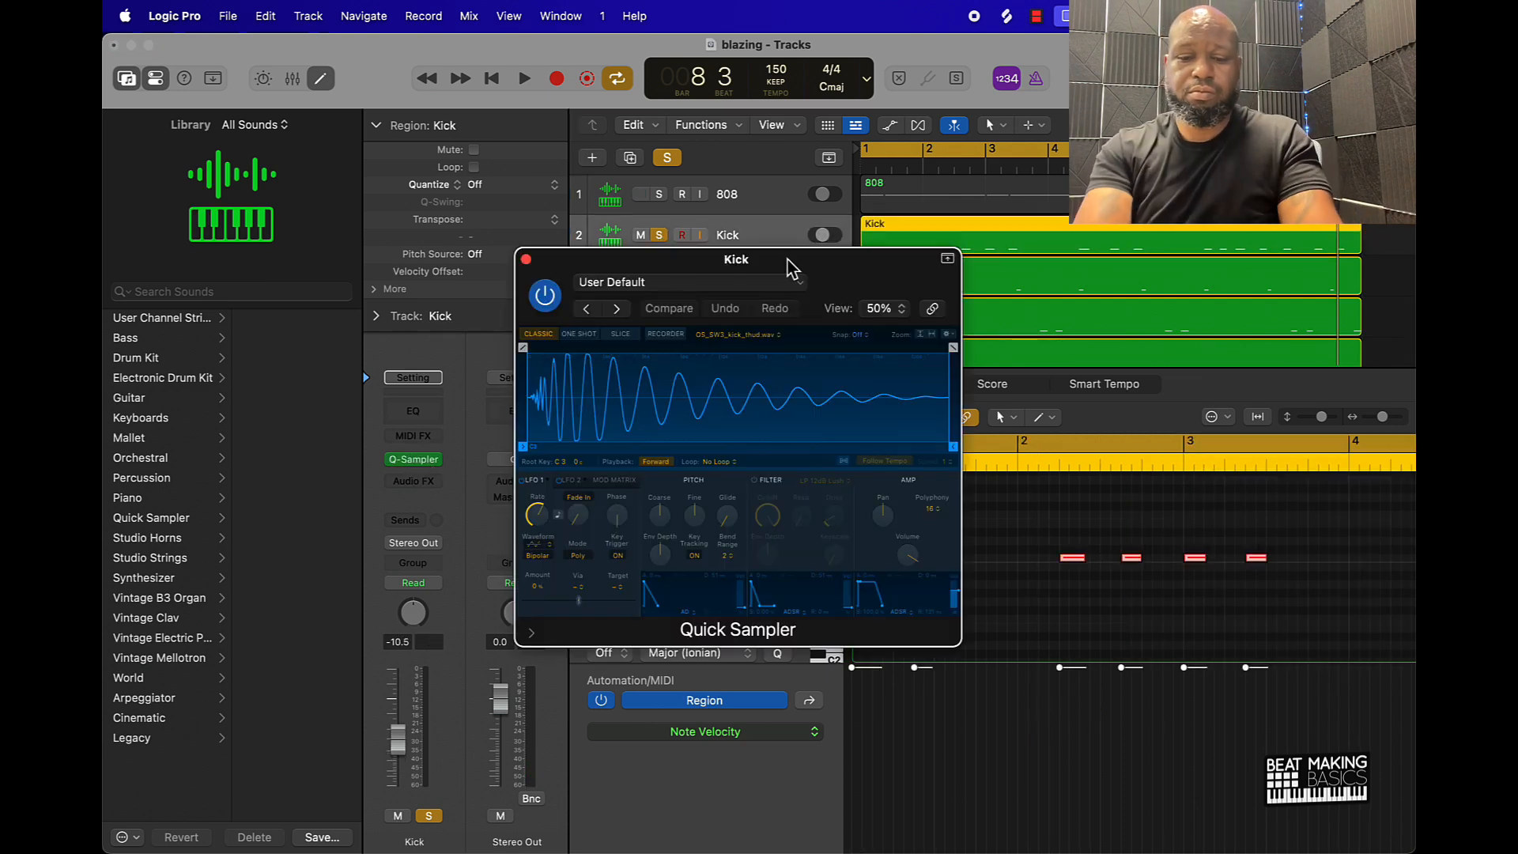
key(super+k)
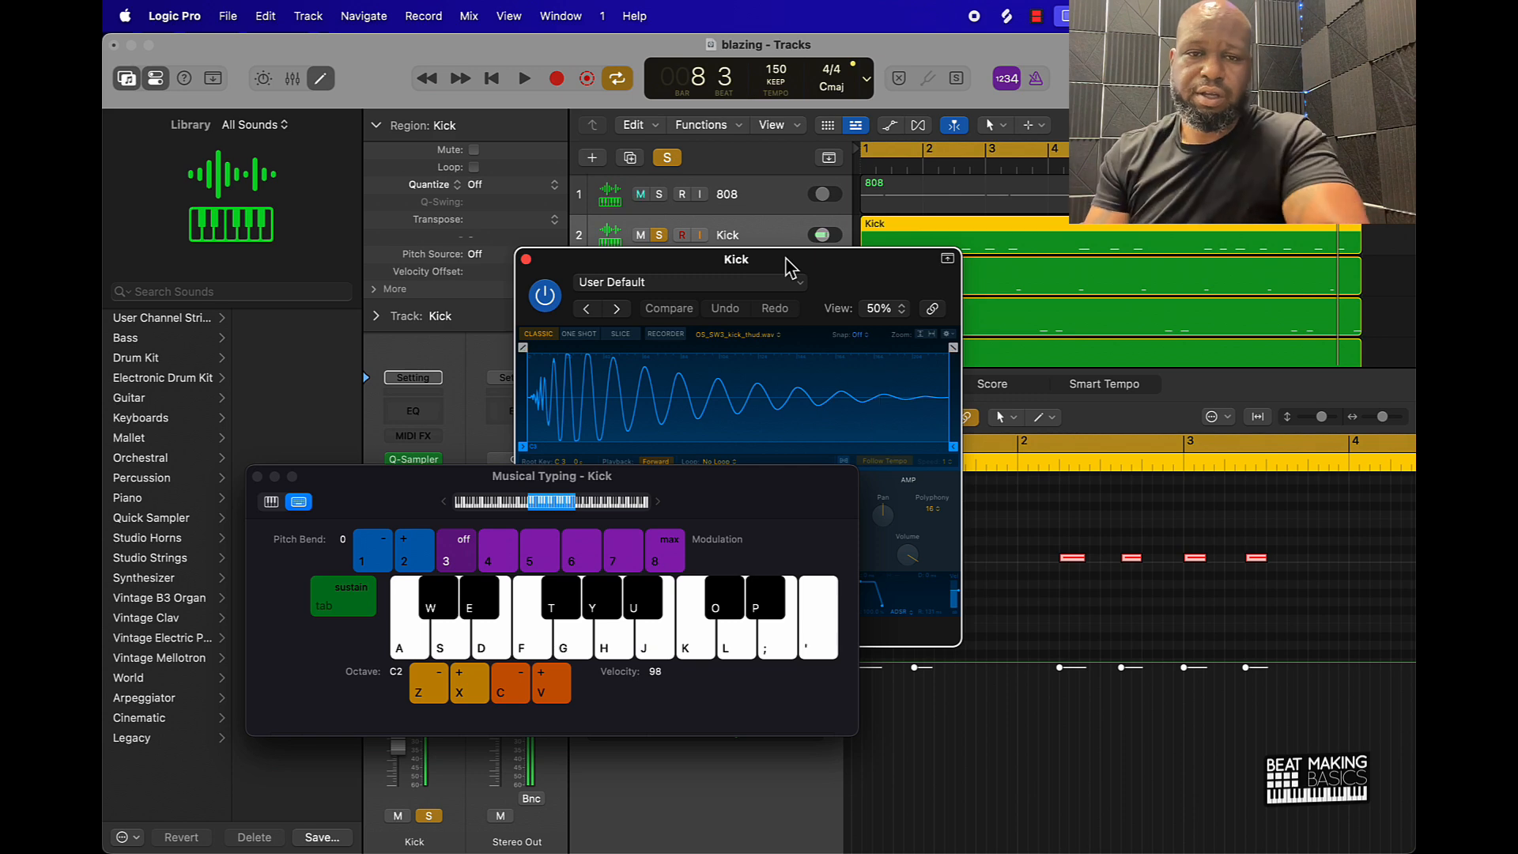
click(526, 259)
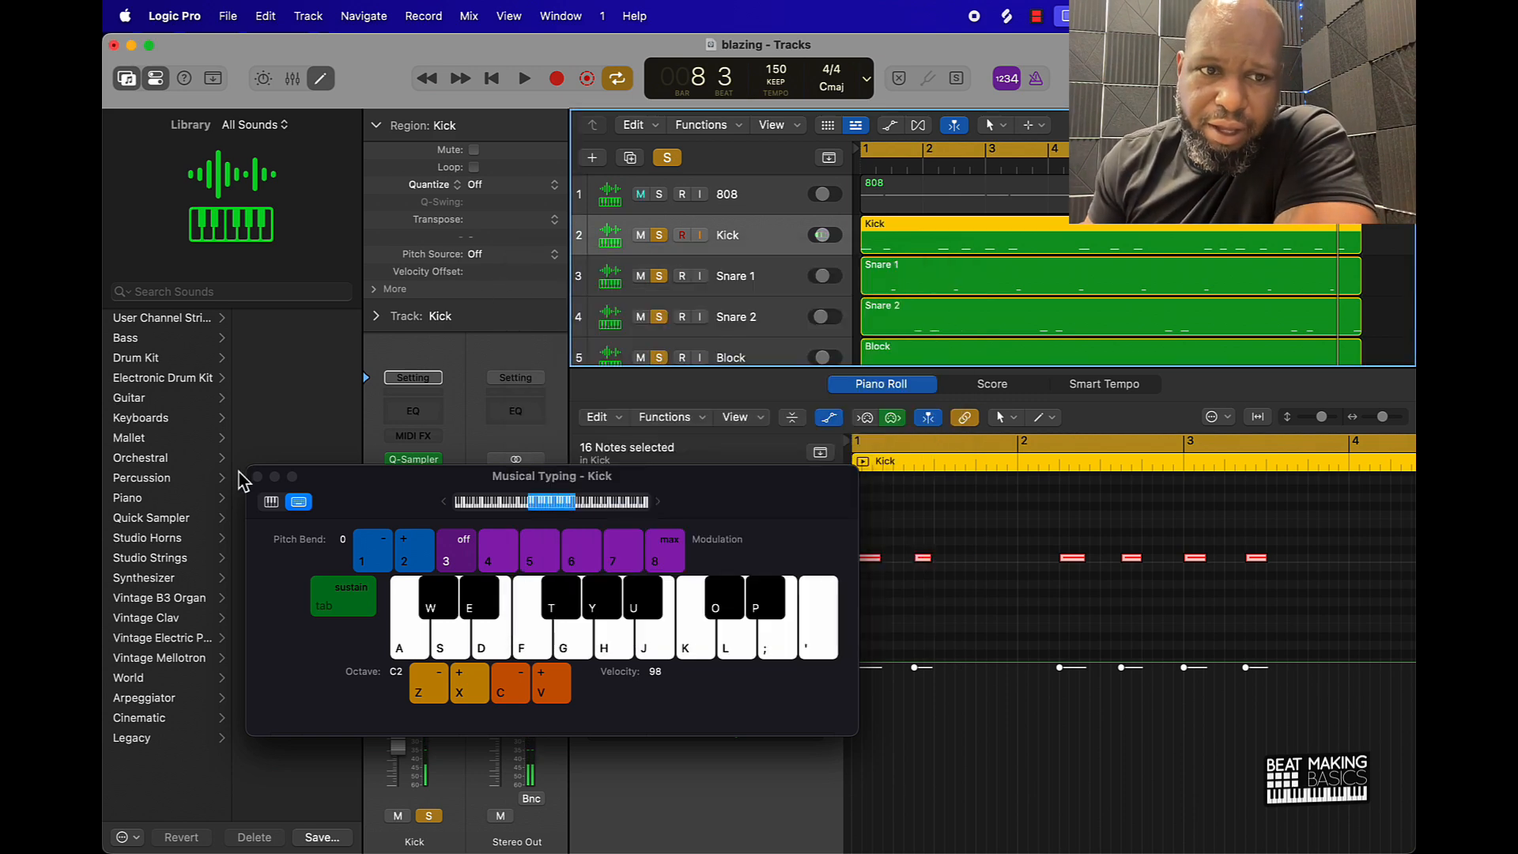
click(257, 476)
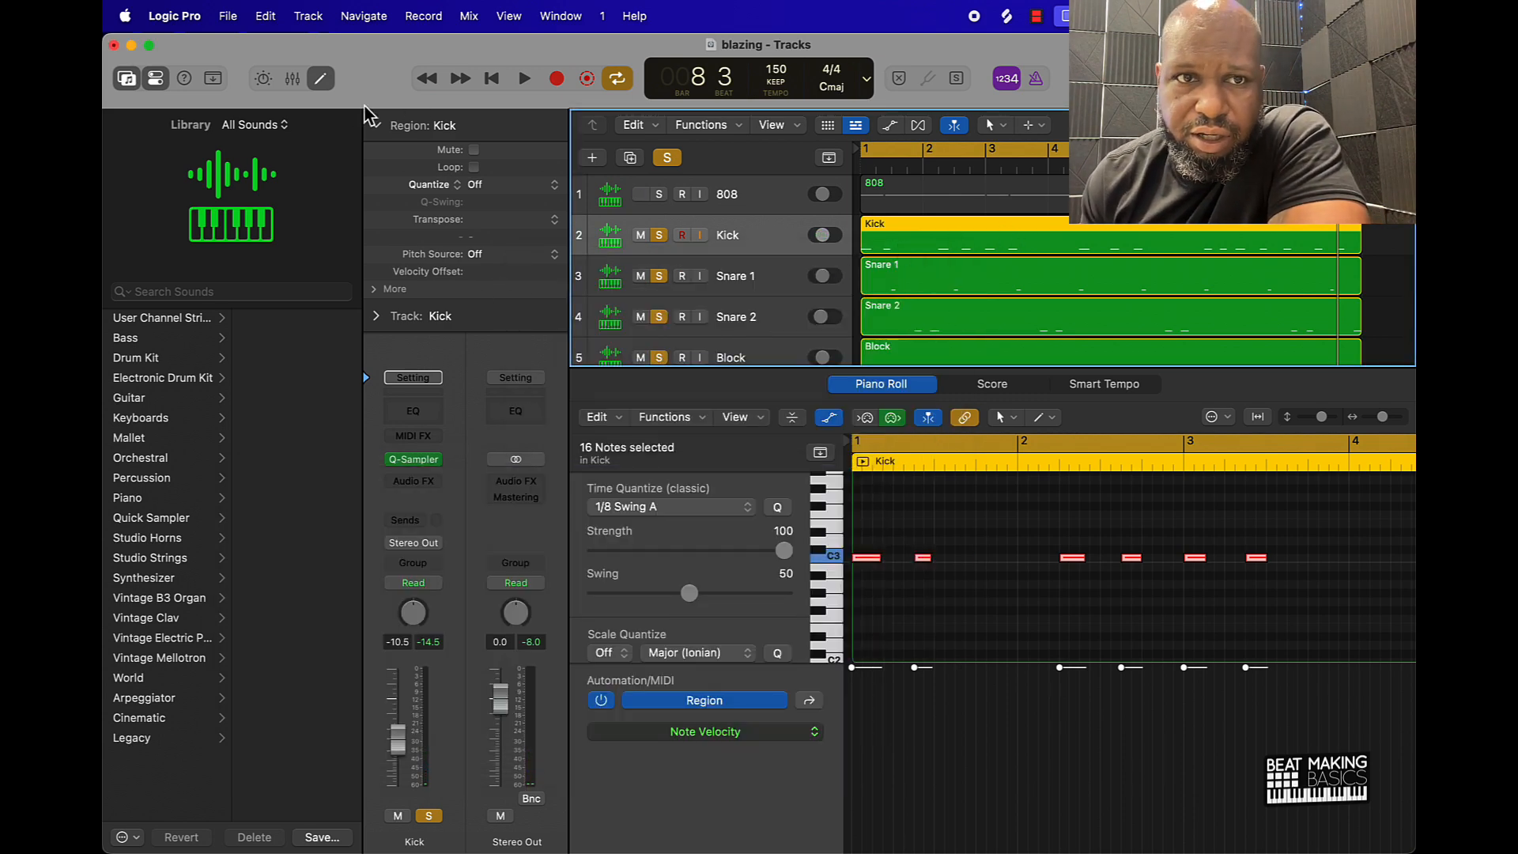
Add the Piano 1 track to the solos, show its notes in the Piano Roll and listen to it with the drums from bar 1
click(321, 77)
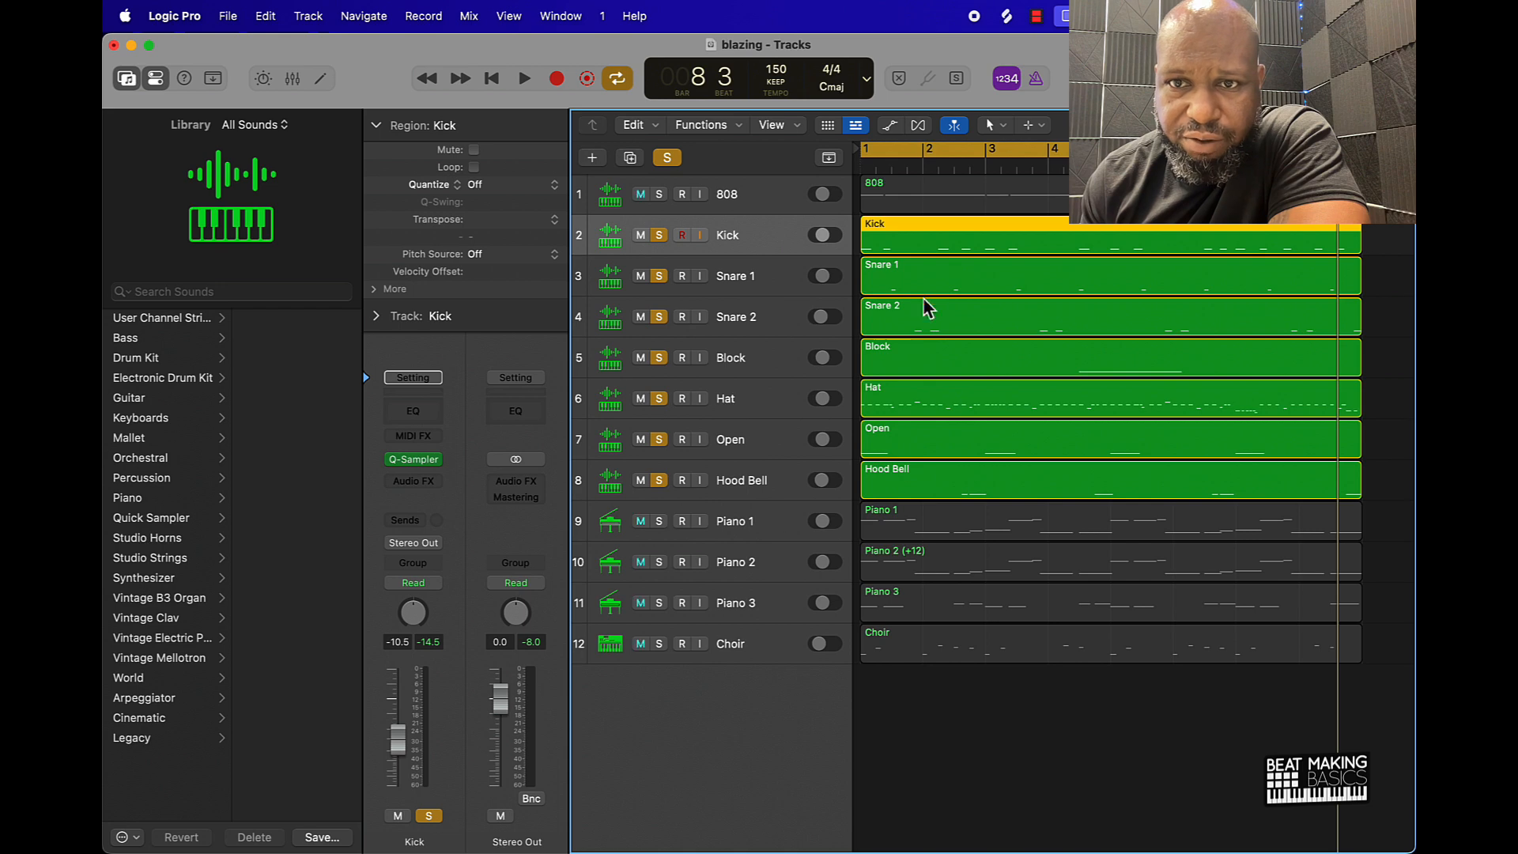
click(659, 521)
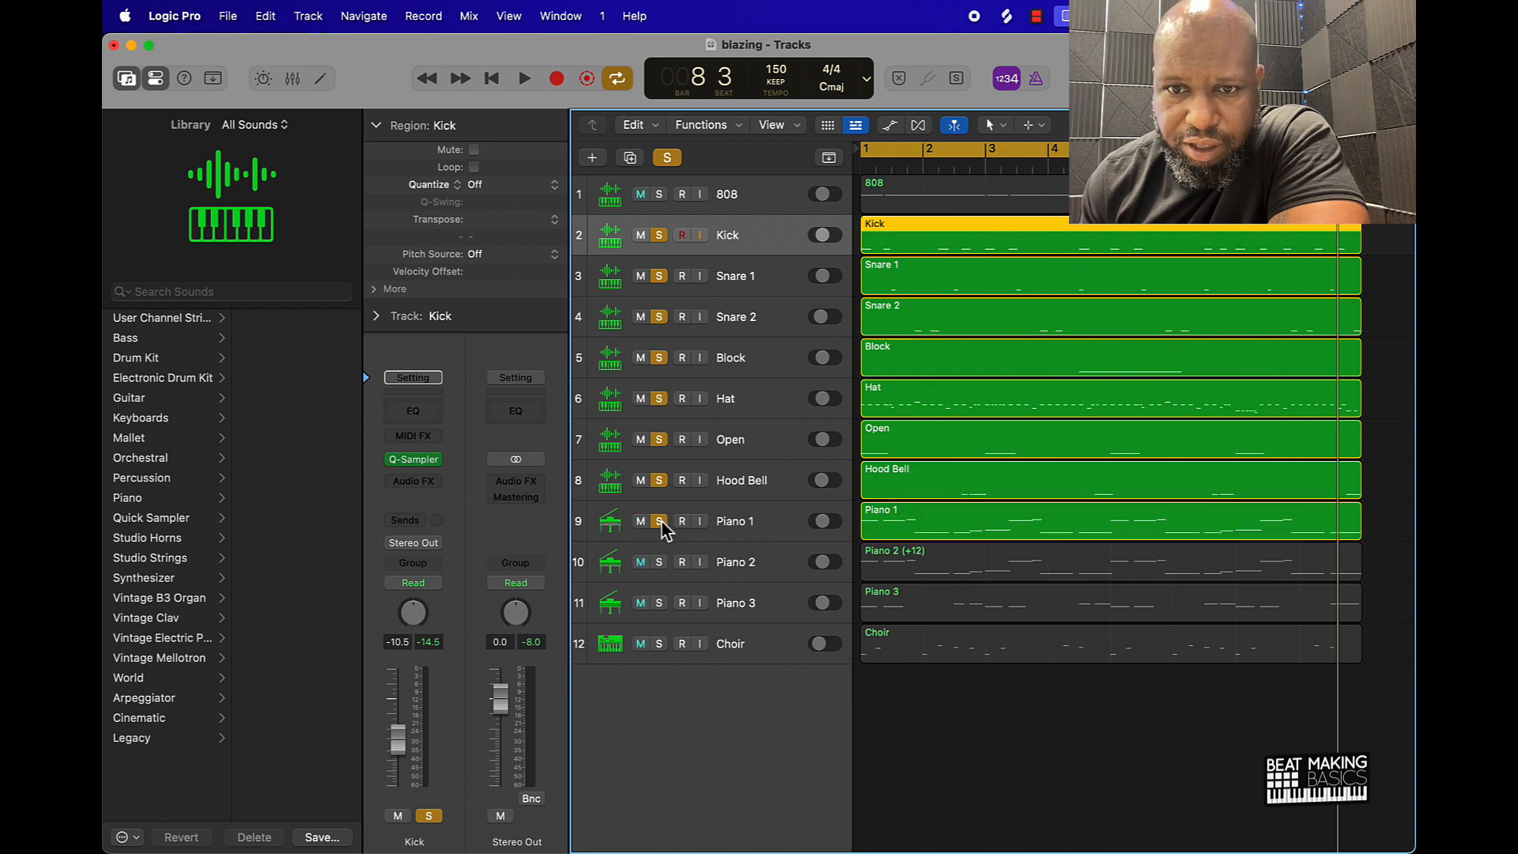
double_click(876, 534)
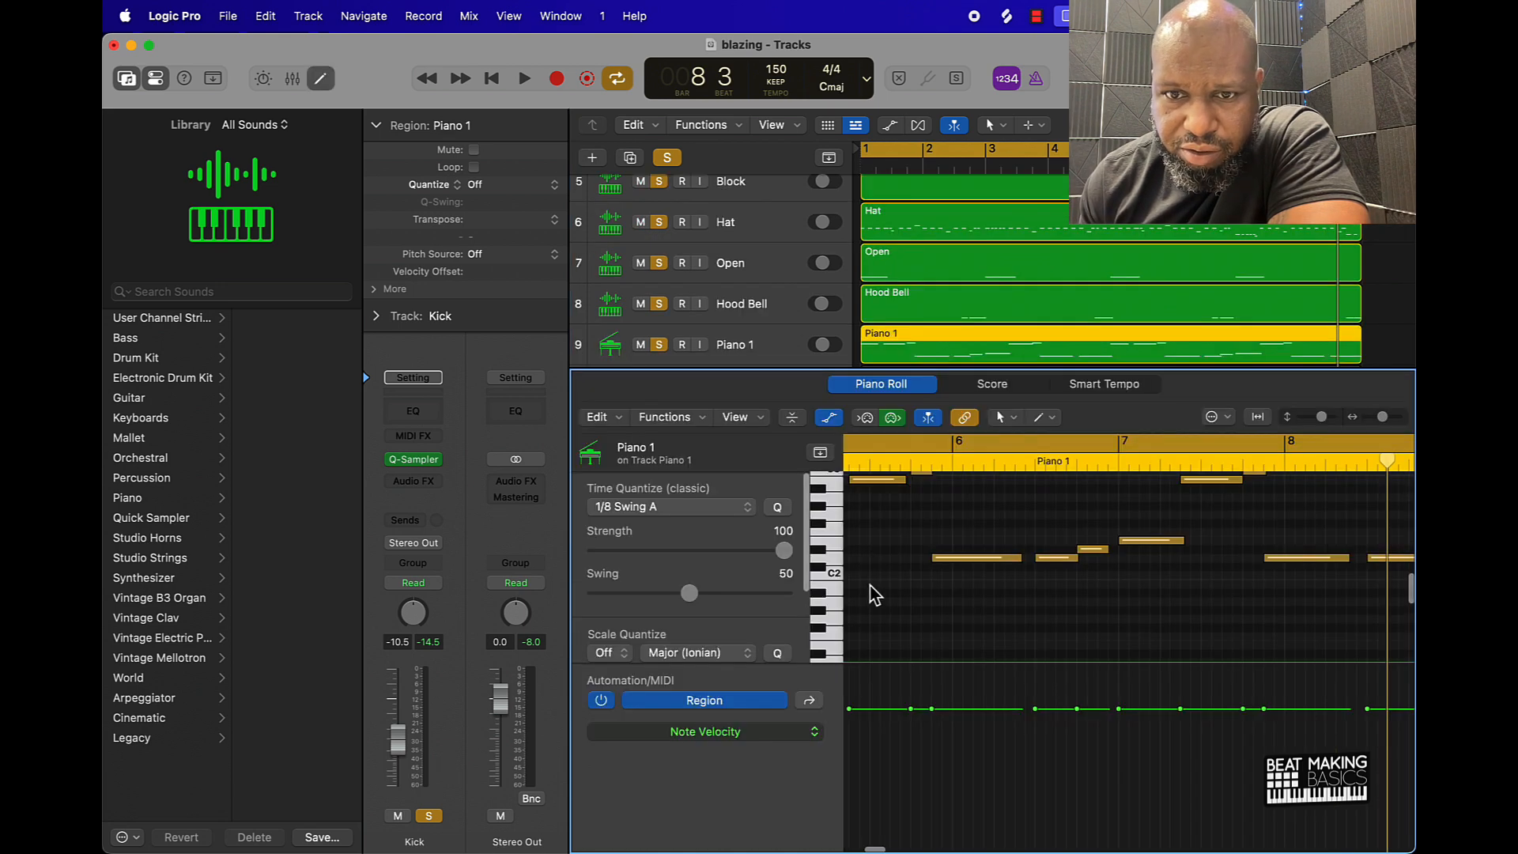
scroll(881, 537, right, 1)
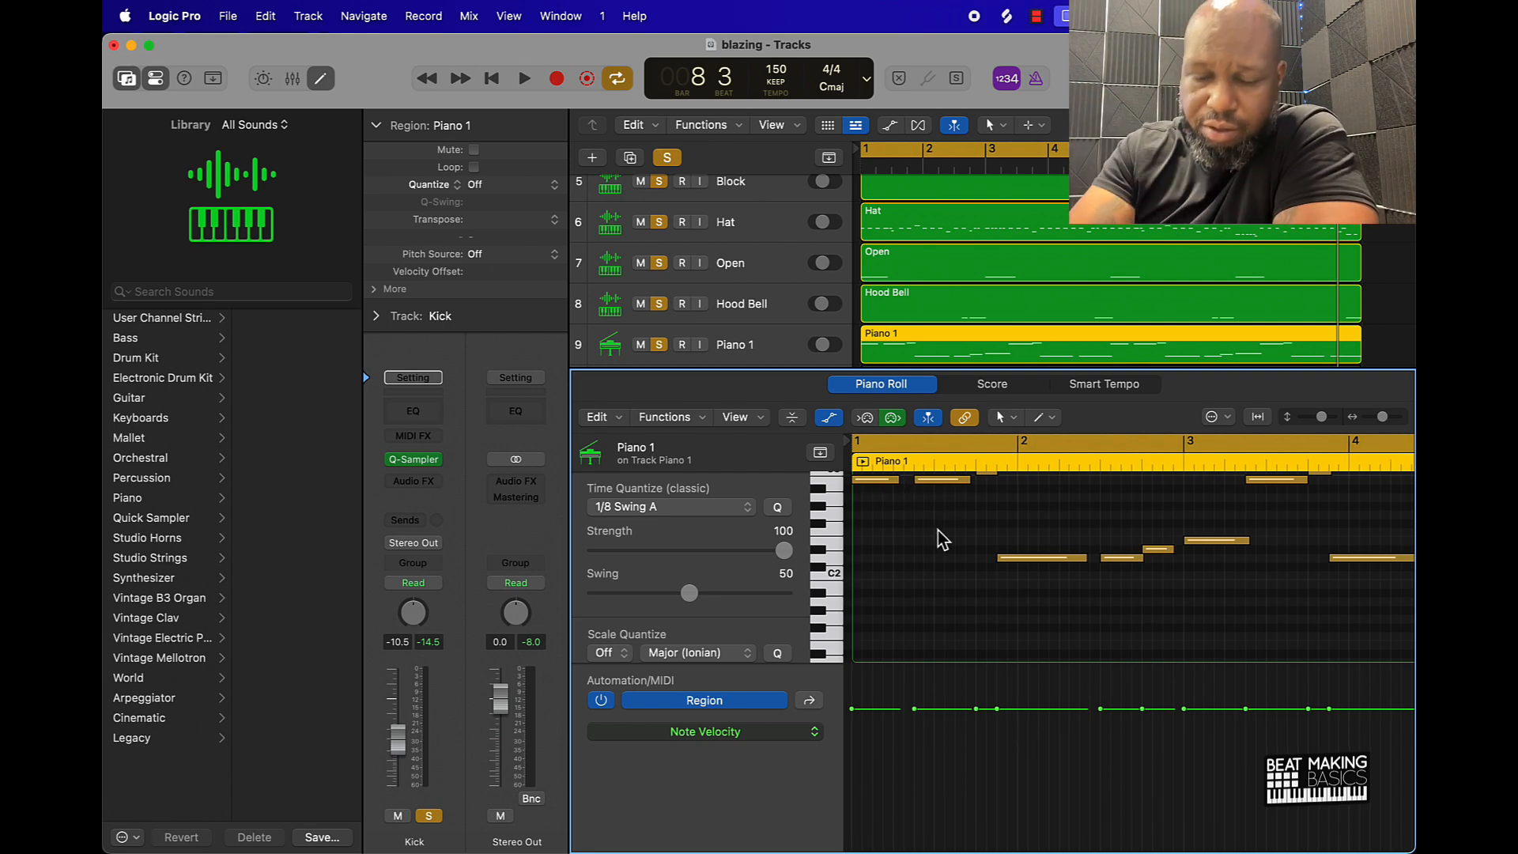
key(space)
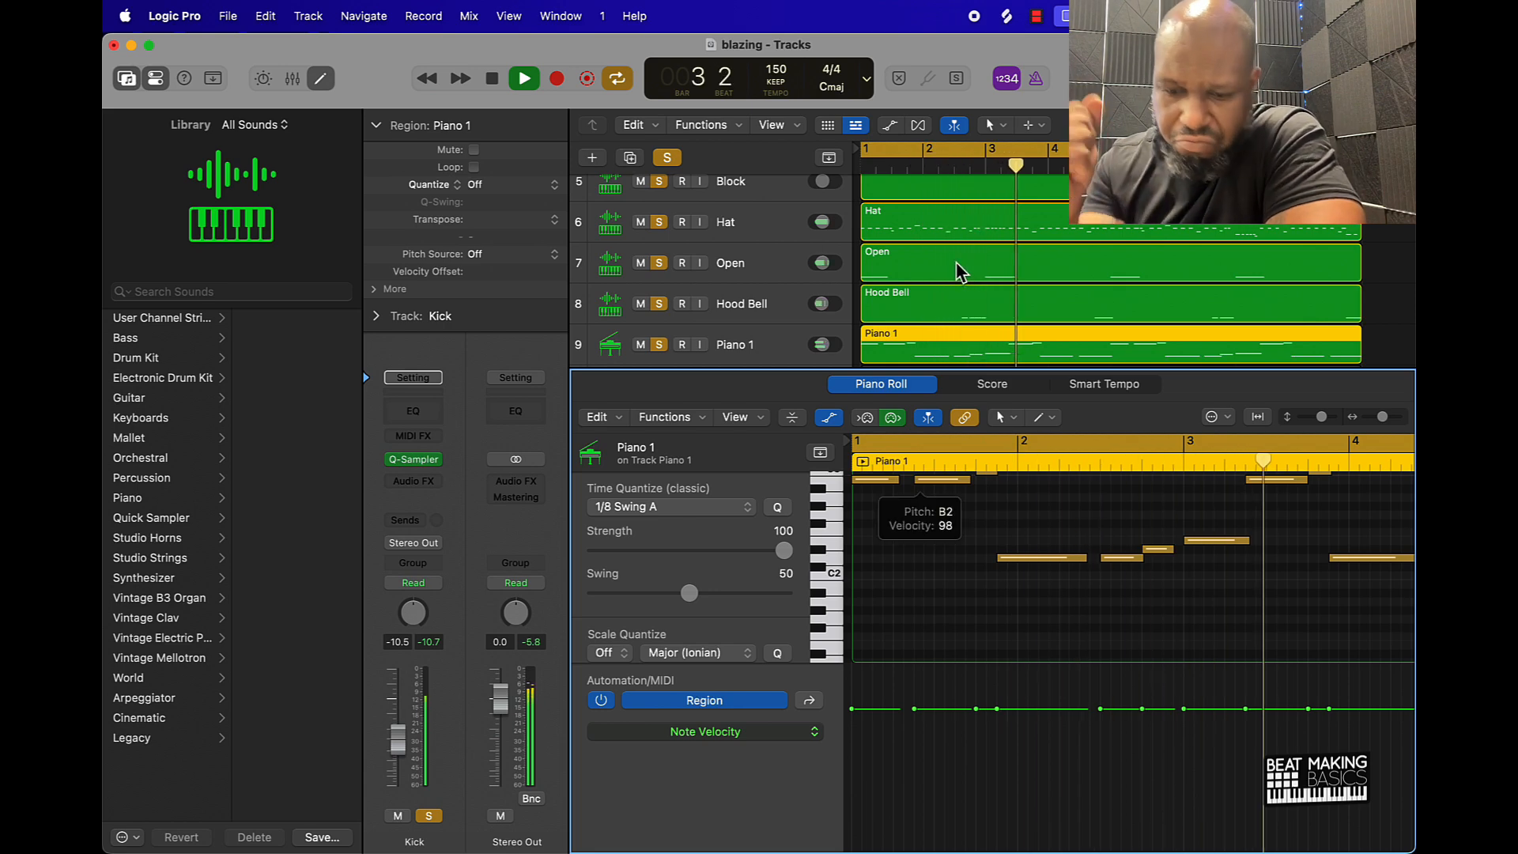
scroll(960, 273, up, 8)
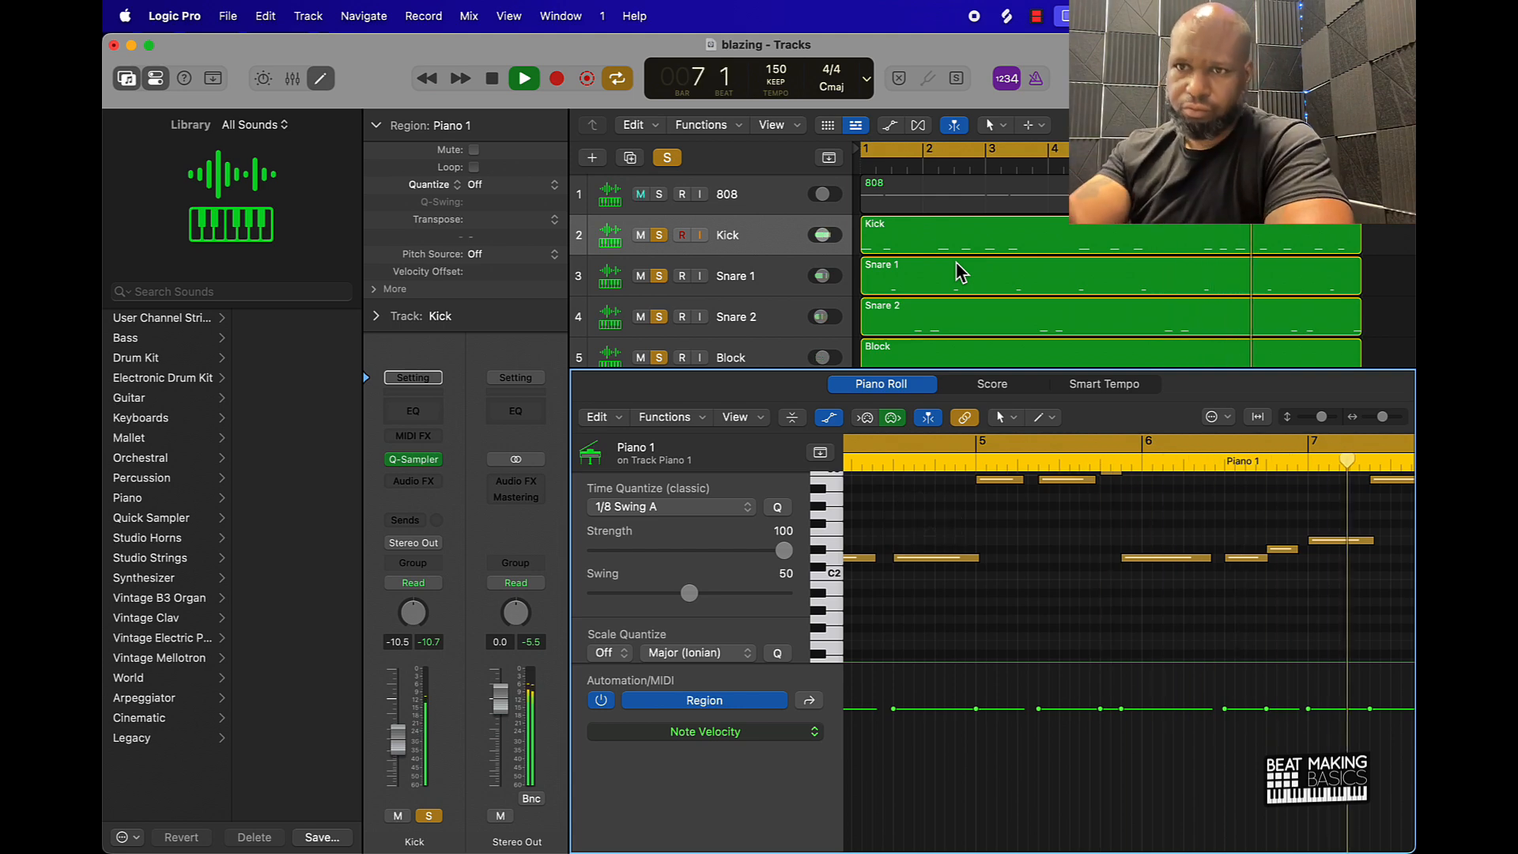
key(space)
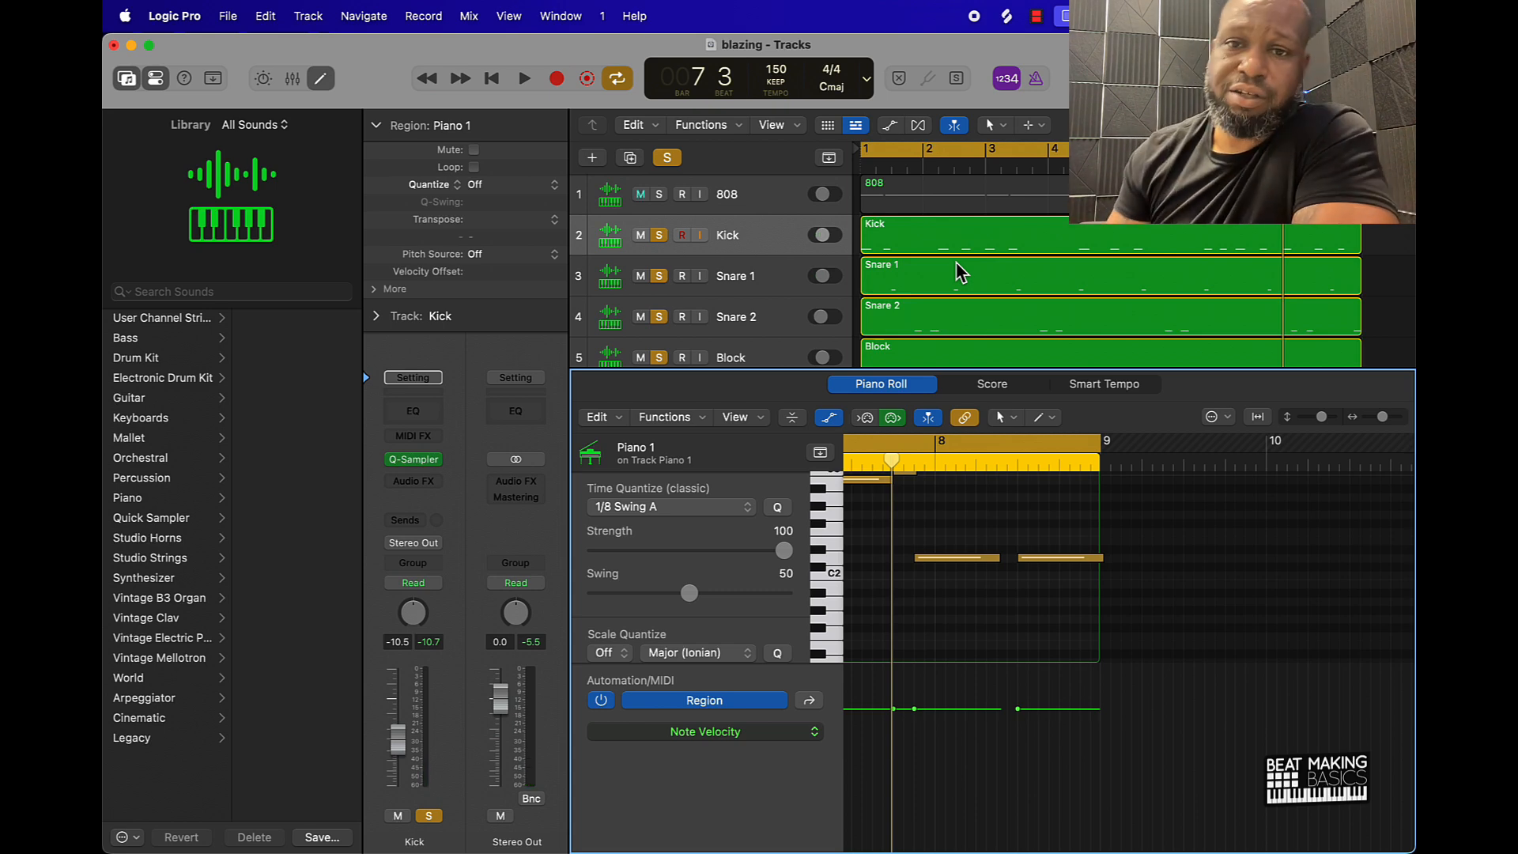
Hide the Piano Roll, add the 808 track to the solos and create a duplicate 808 track with the same settings
click(322, 79)
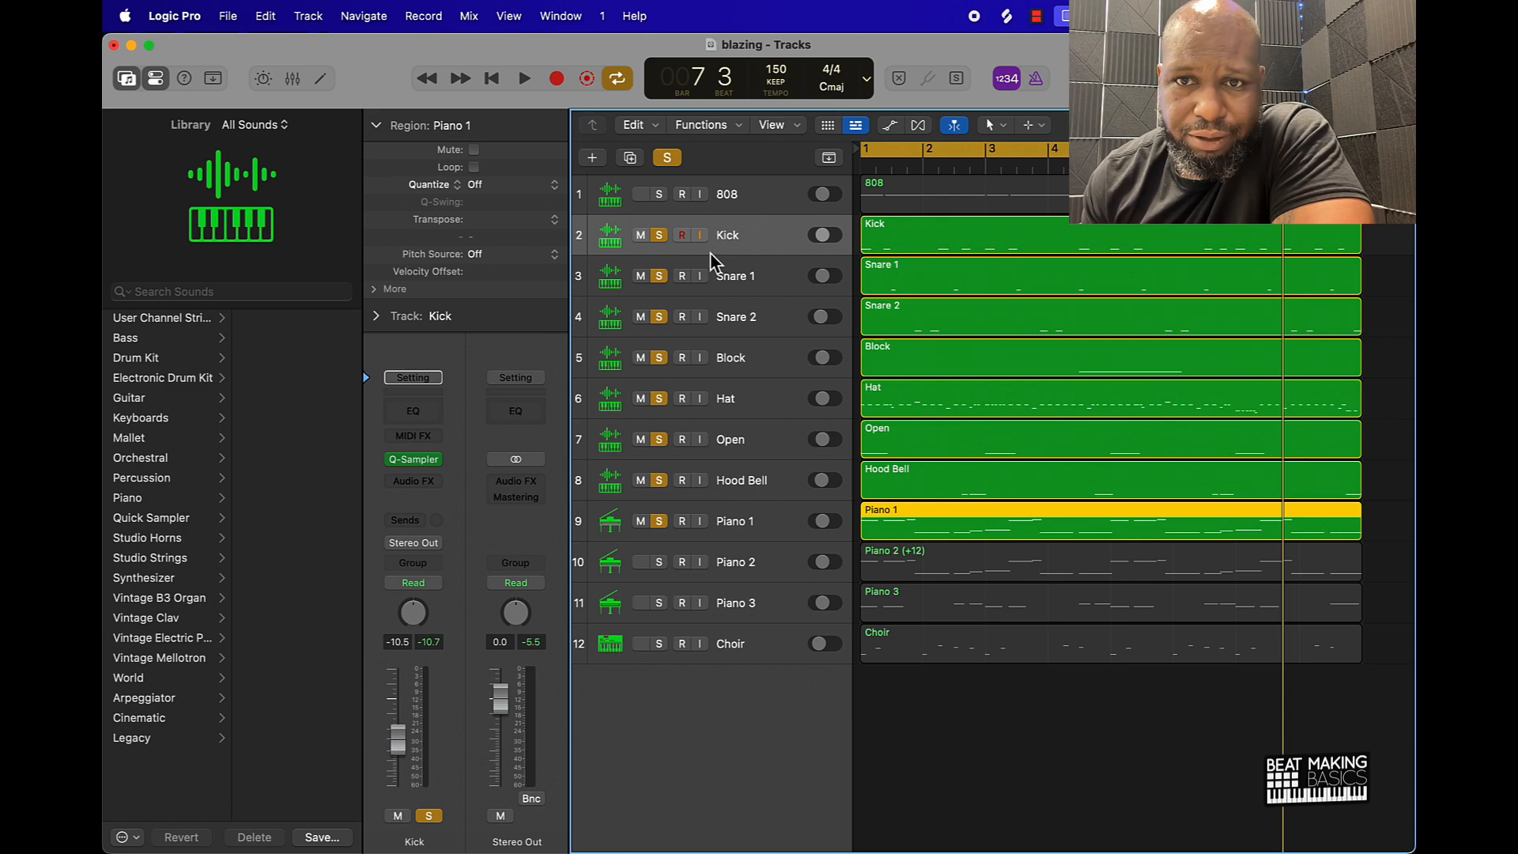
scroll(707, 250, right, 1)
click(659, 195)
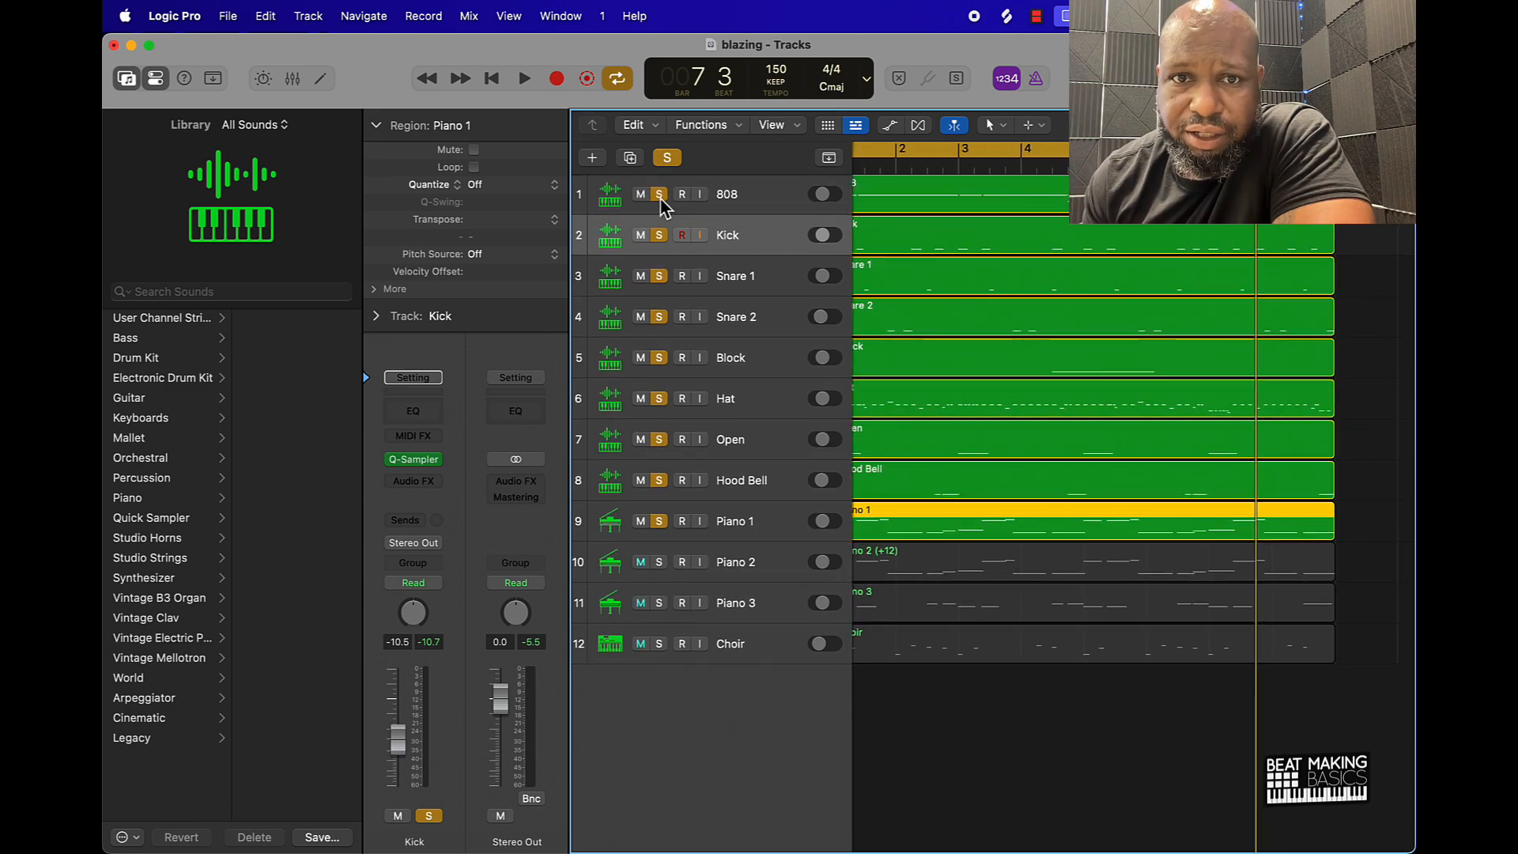
click(767, 205)
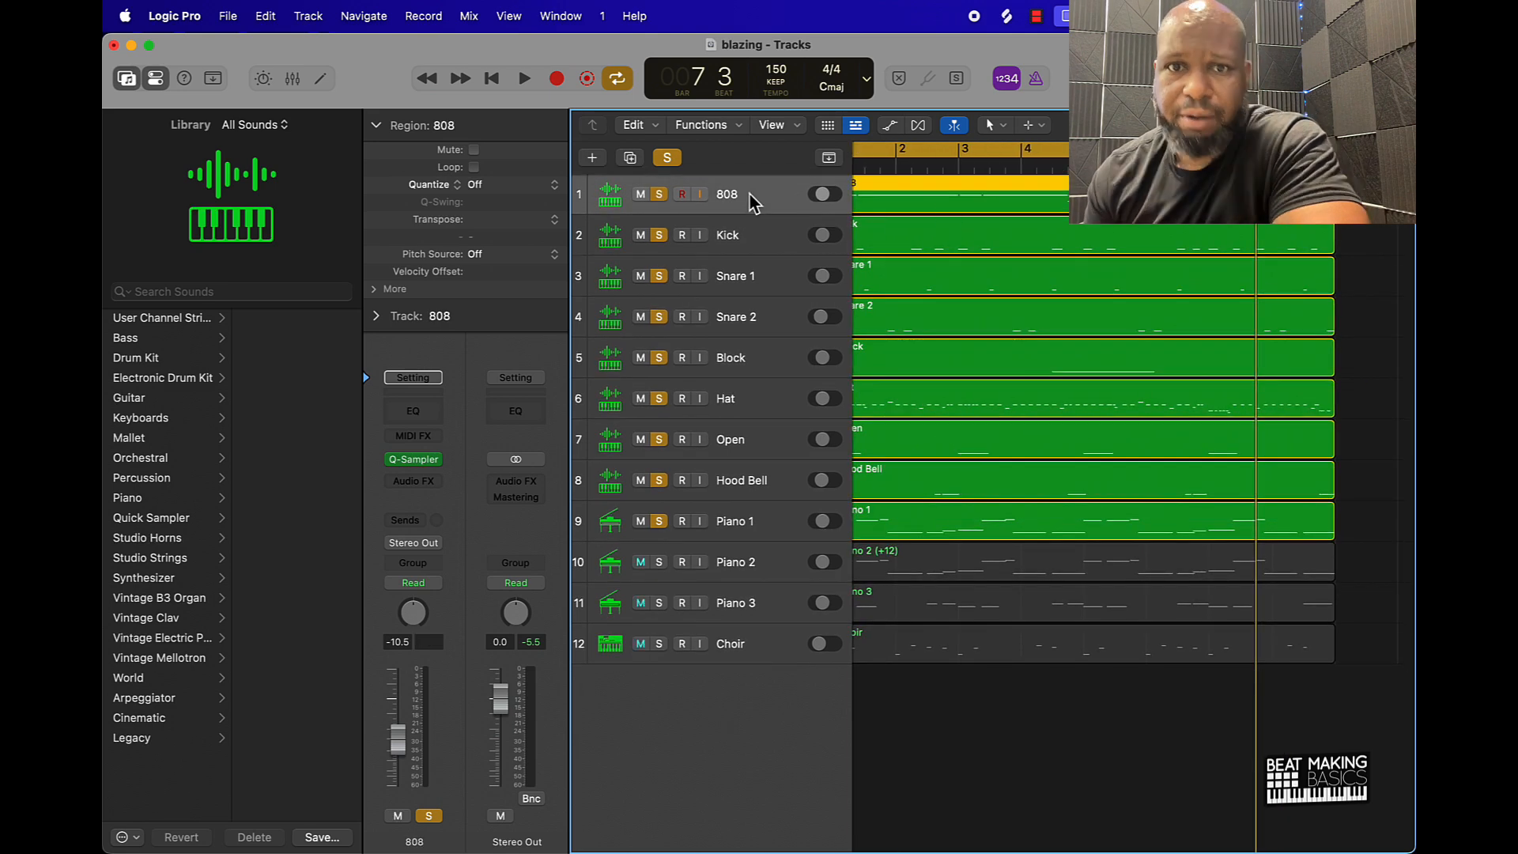
key(super+d)
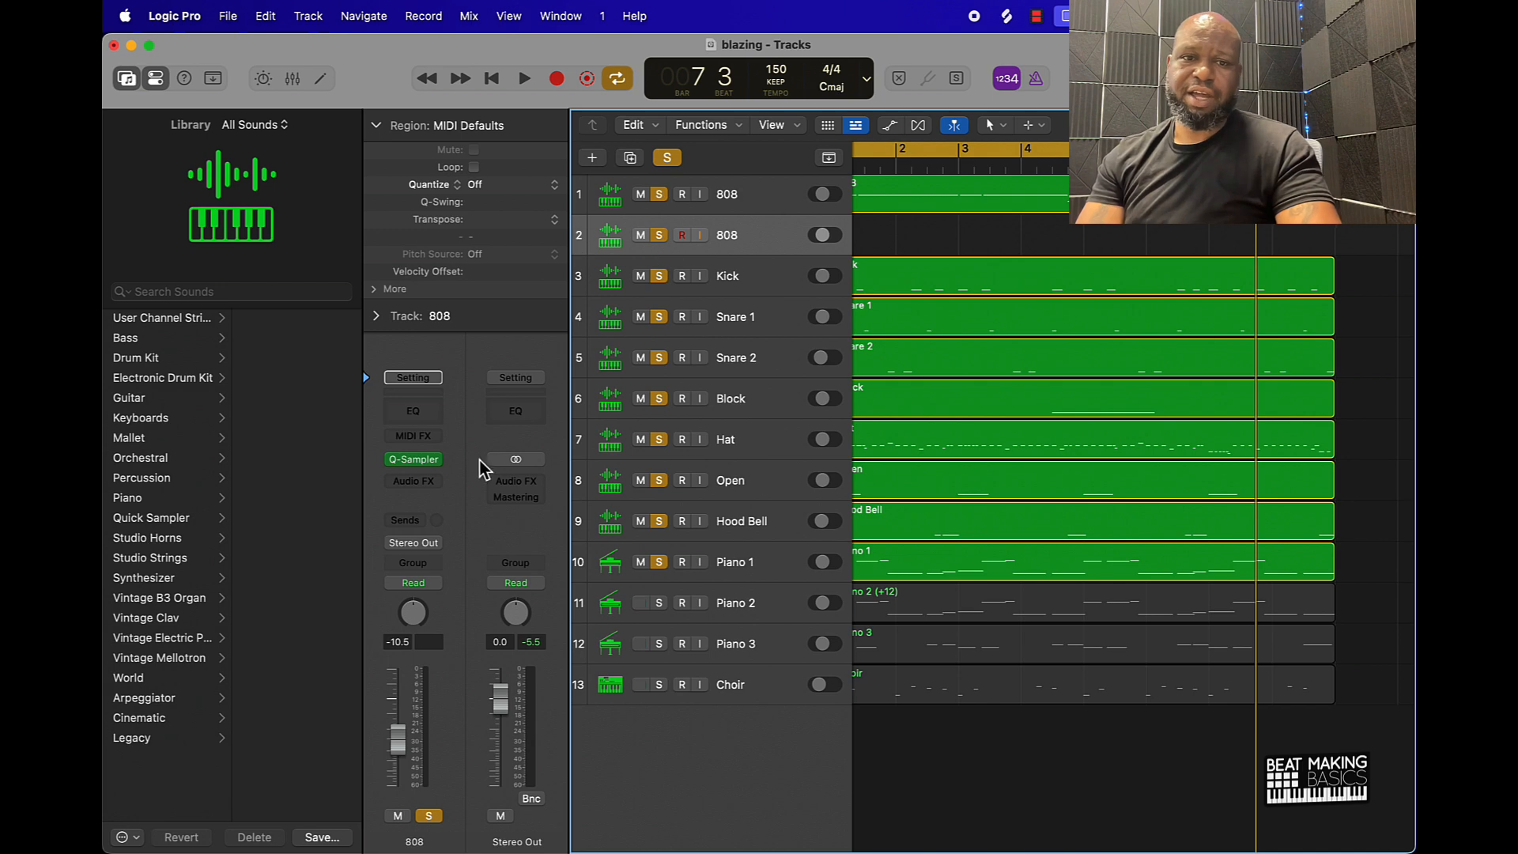
Open the duplicate 808 track's Quick Sampler and audition the 808 sound at several pitches with Musical Typing
click(413, 459)
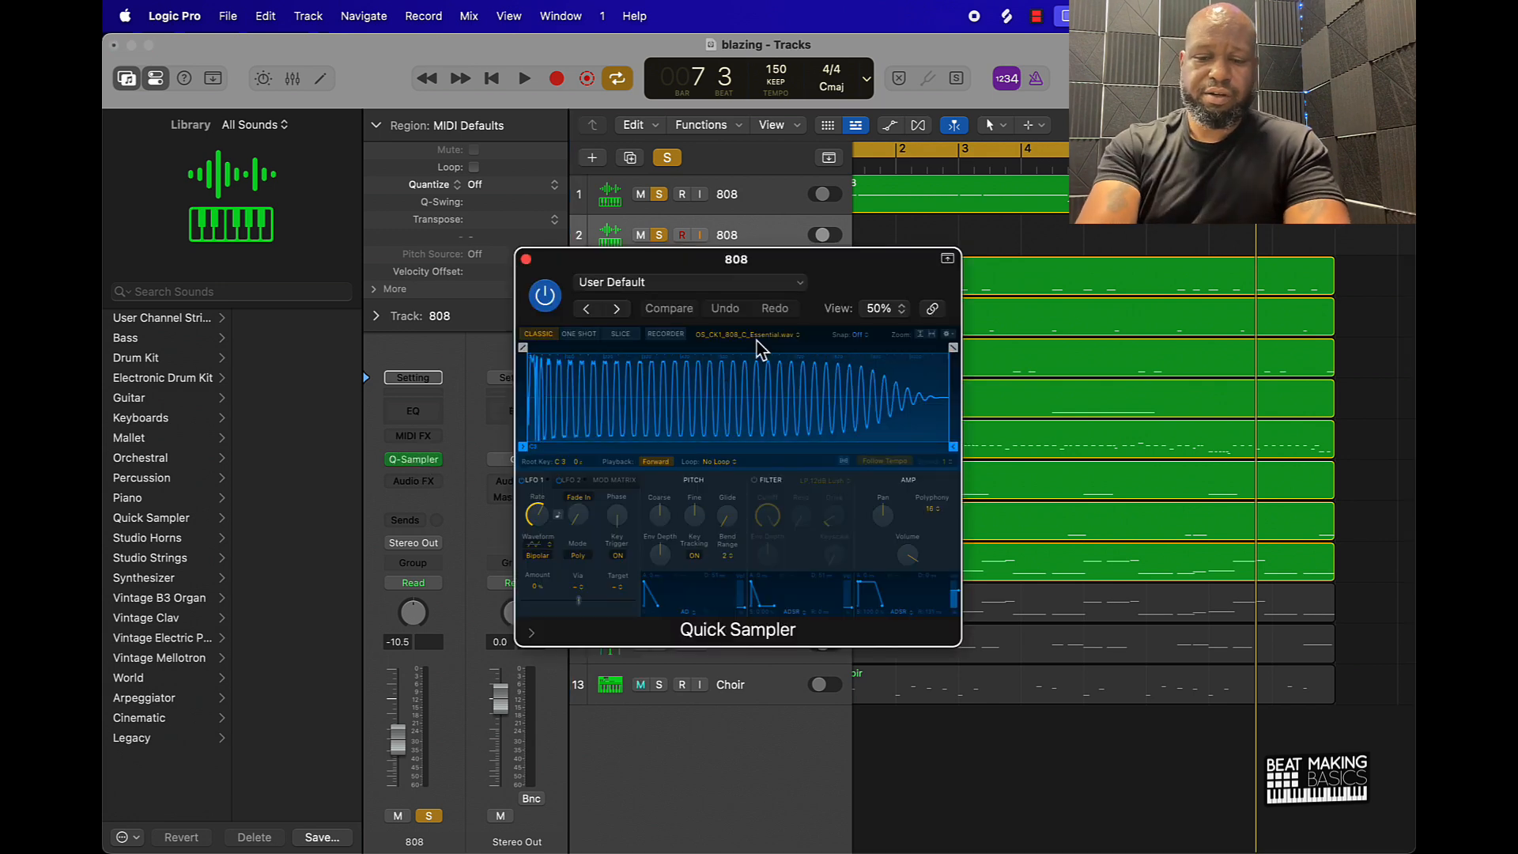
key(super+k)
key(k)
key(l)
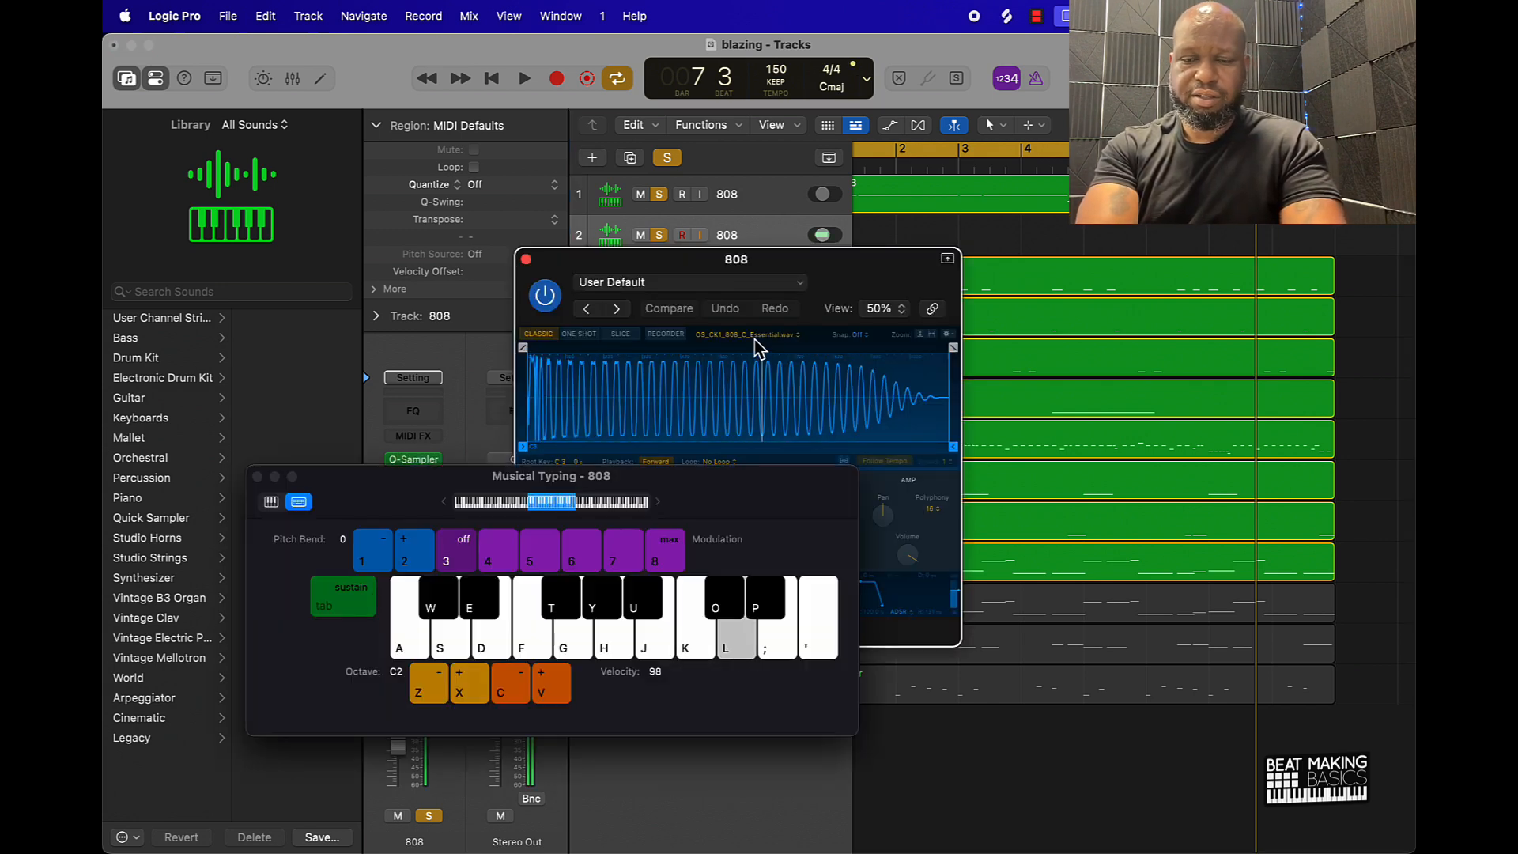
key(semicolon)
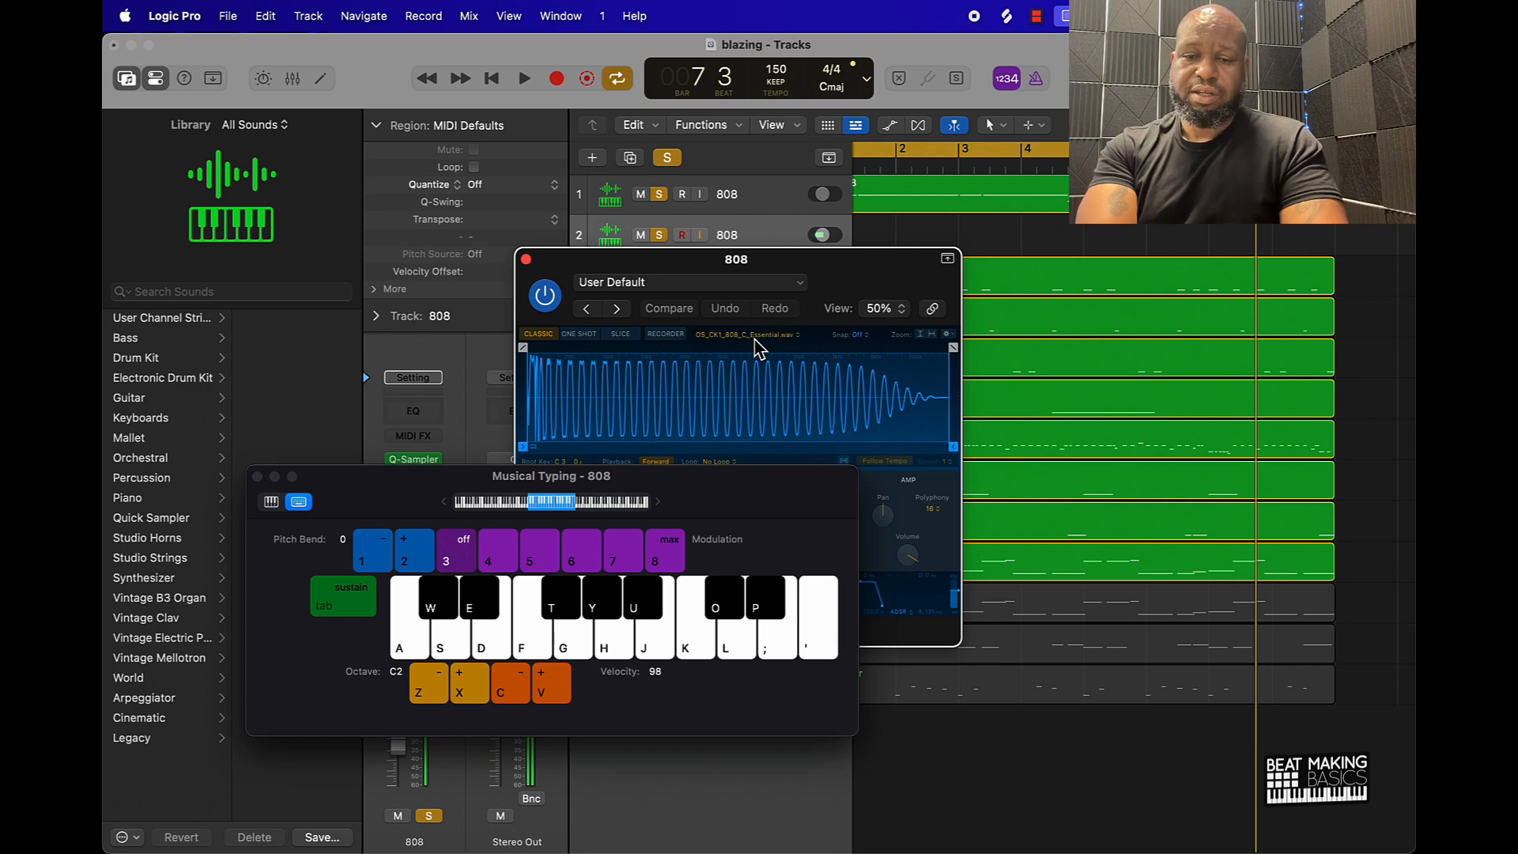
key(semicolon)
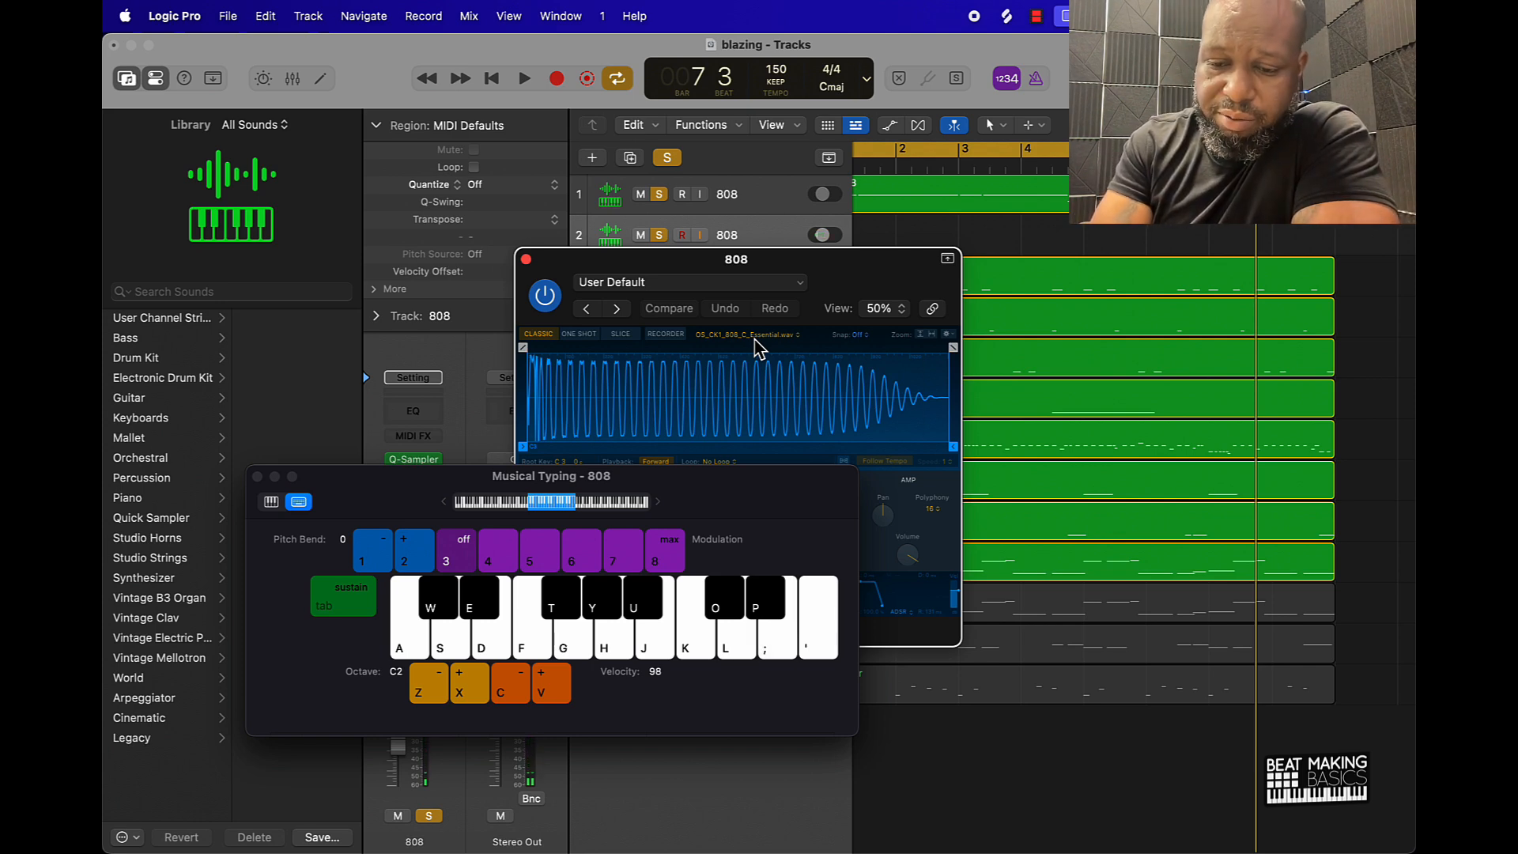
key(semicolon)
key(semicolon)
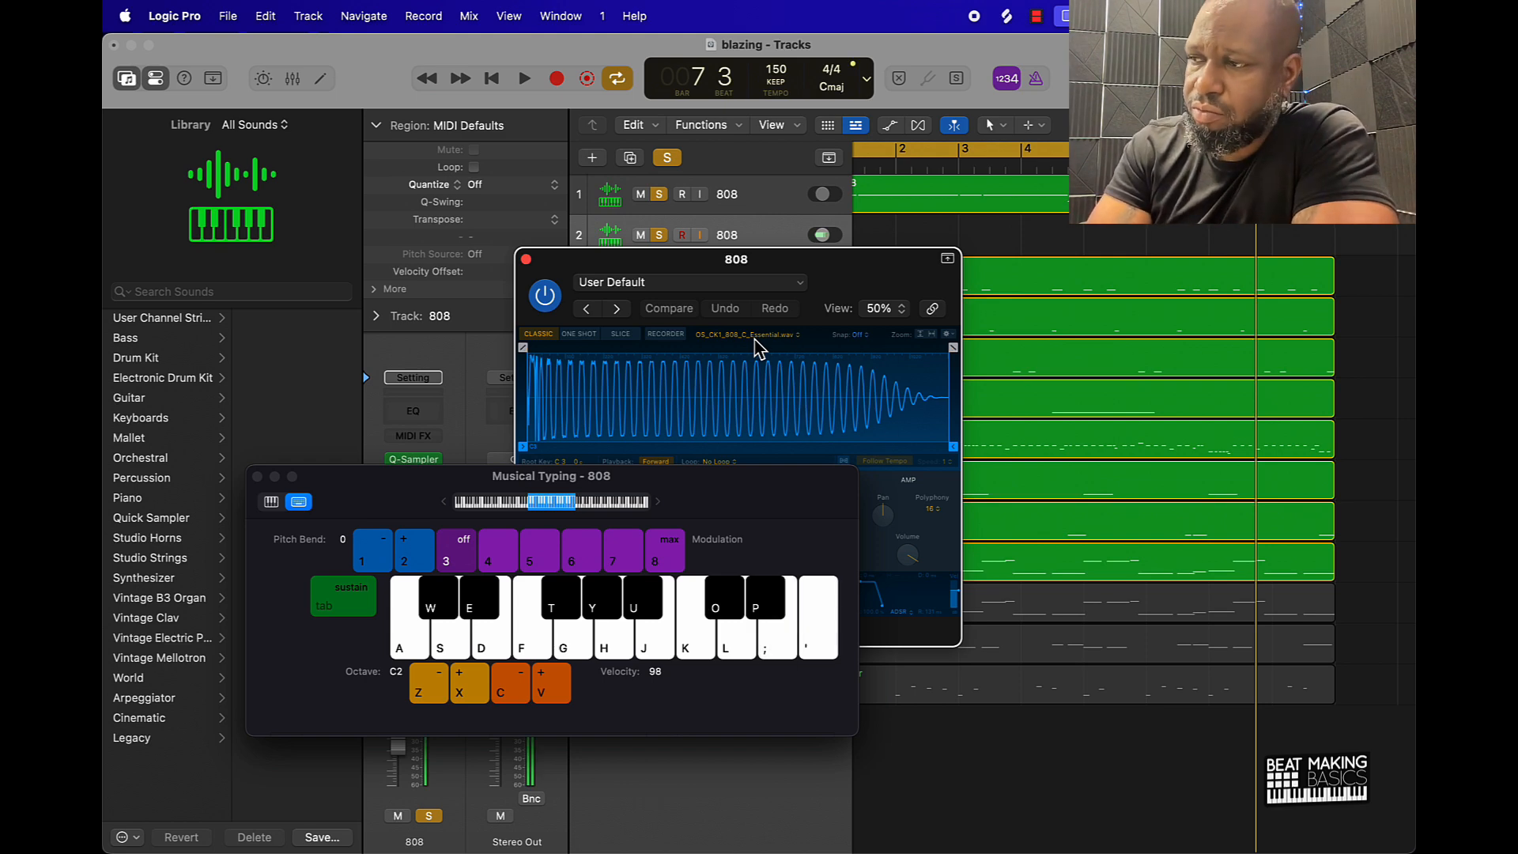
key(semicolon)
key(semicolon)
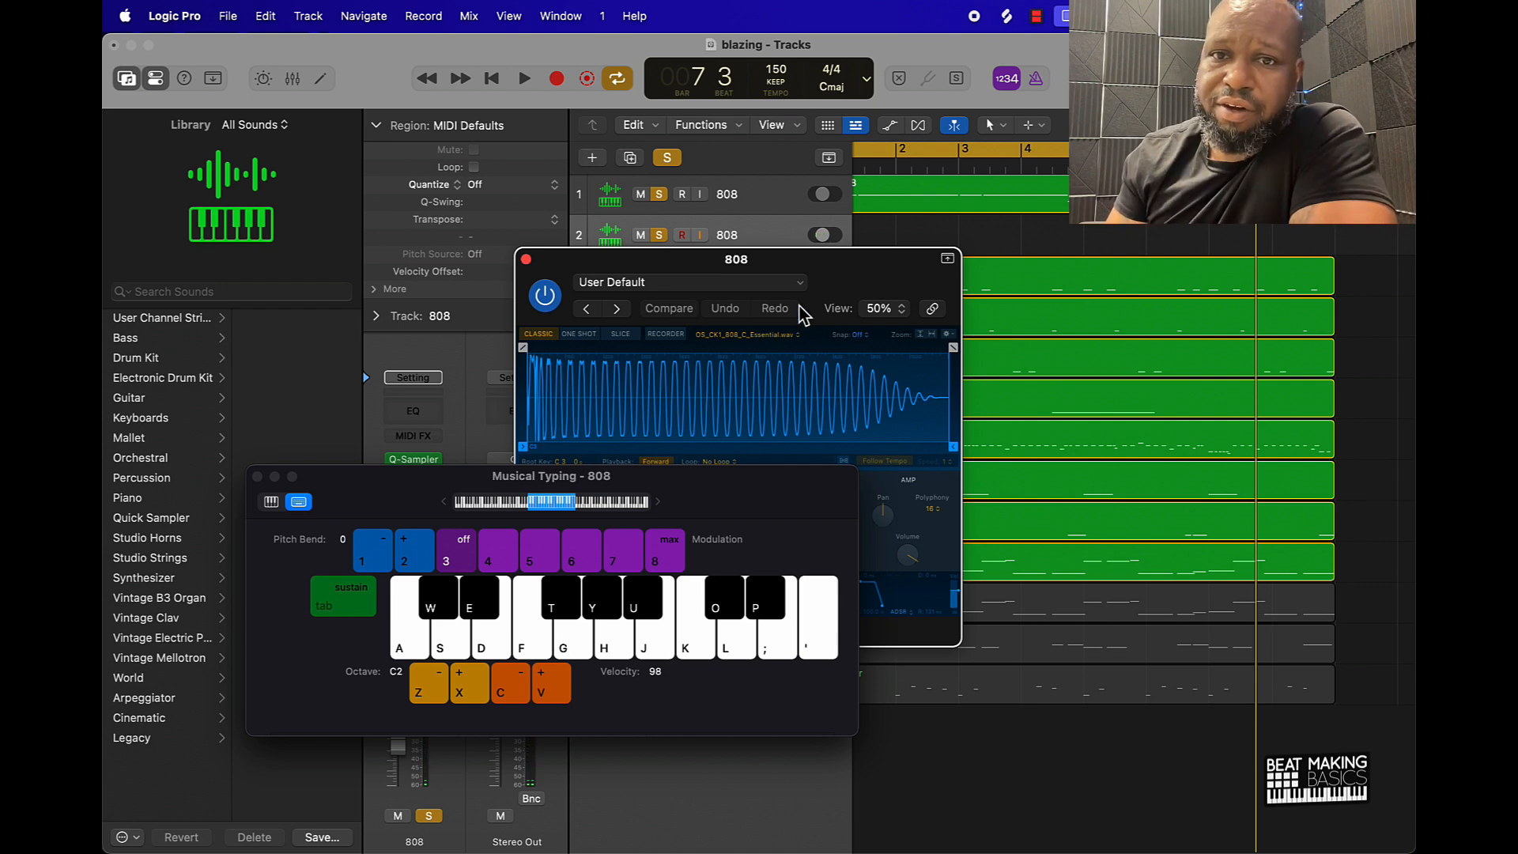
Open the original 808 region in the Piano Roll, select all its notes and view the note-trimming commands without applying any
drag(812, 264, 819, 276)
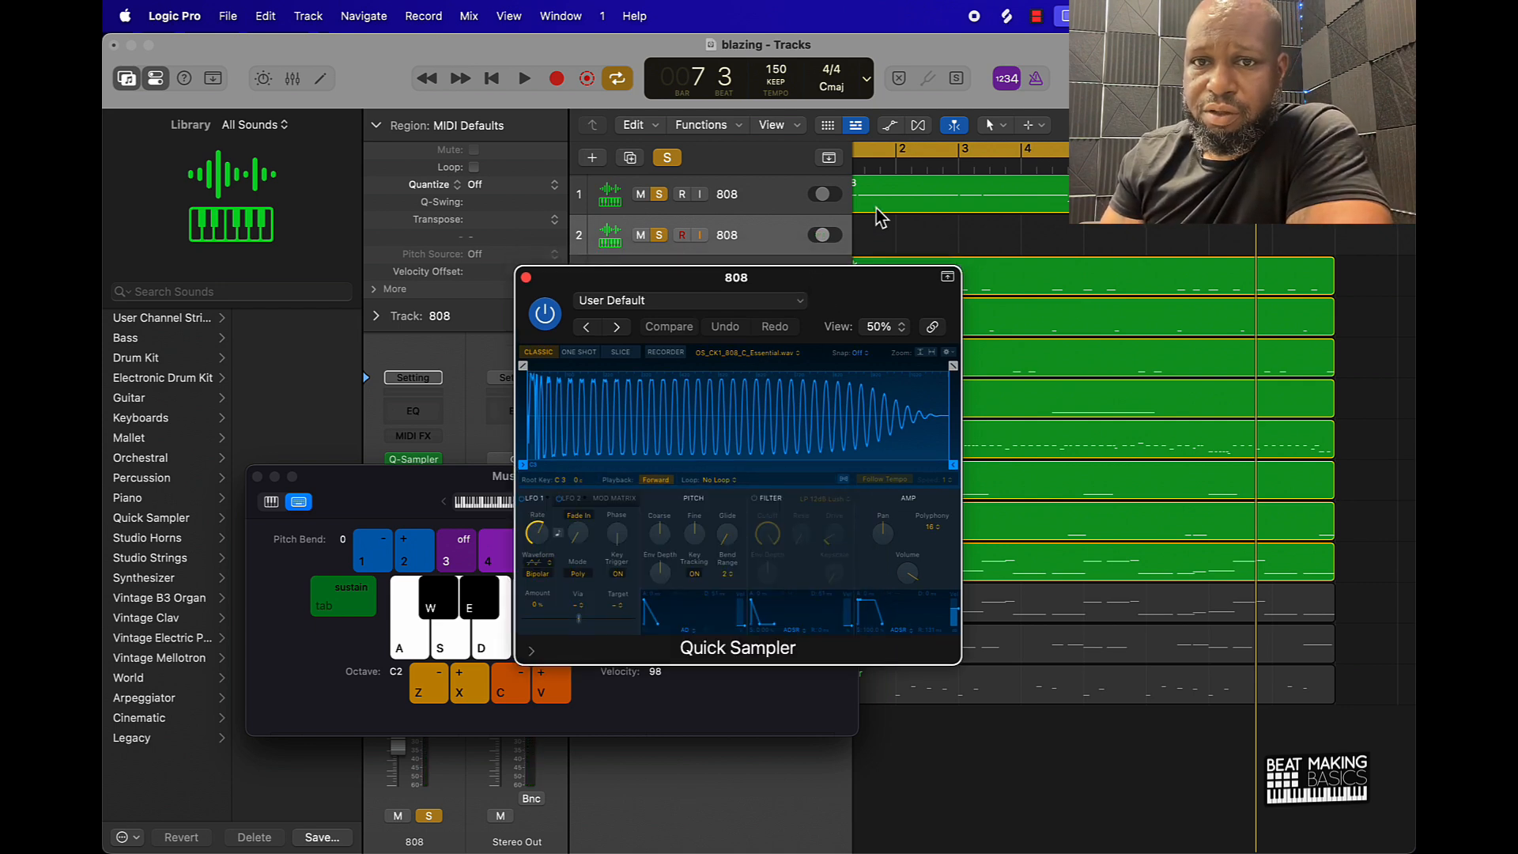
double_click(936, 193)
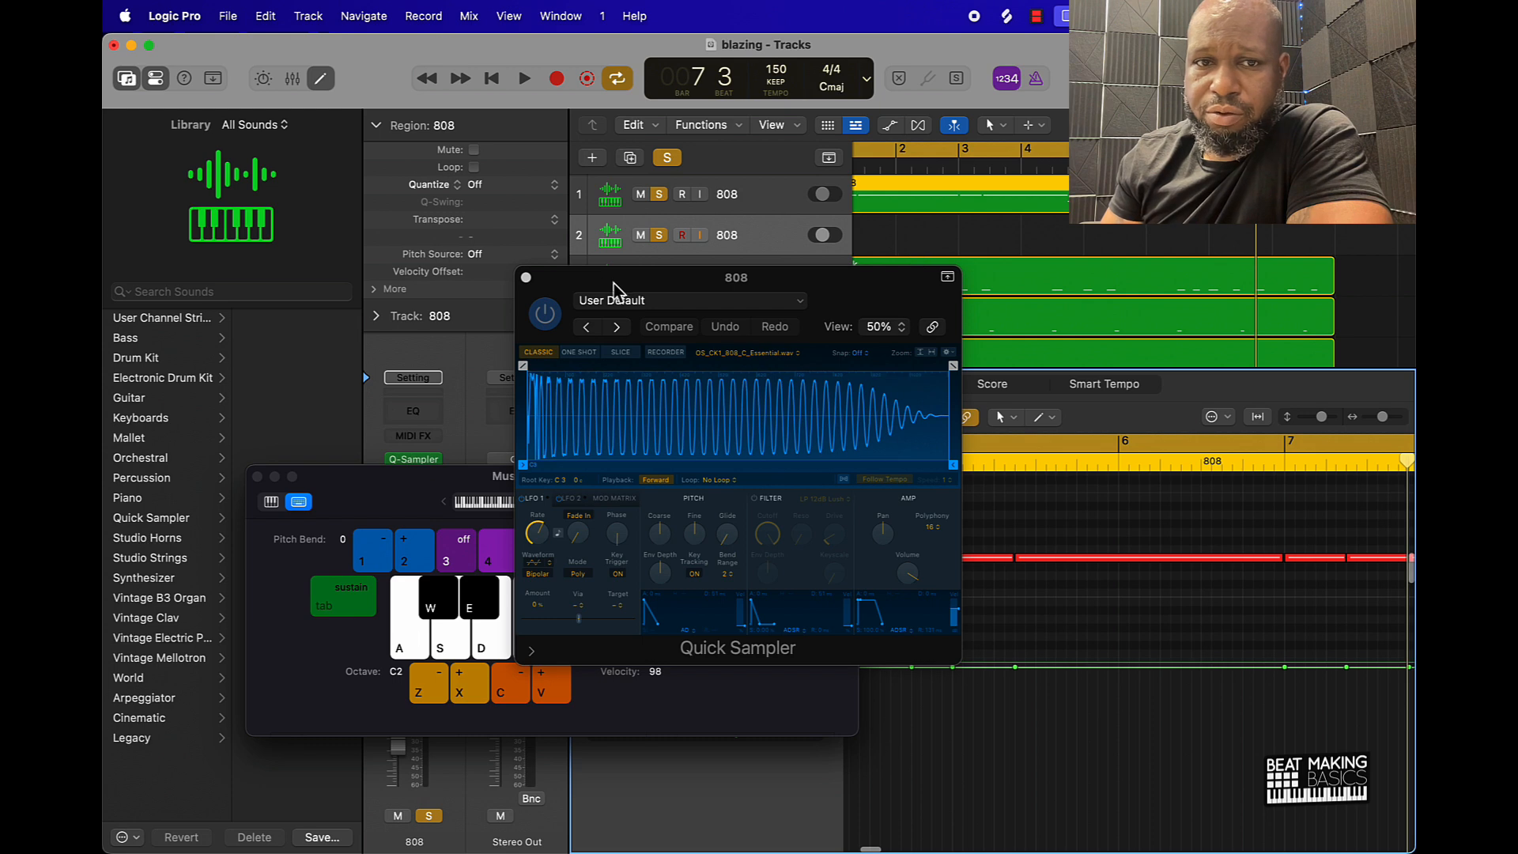
click(527, 278)
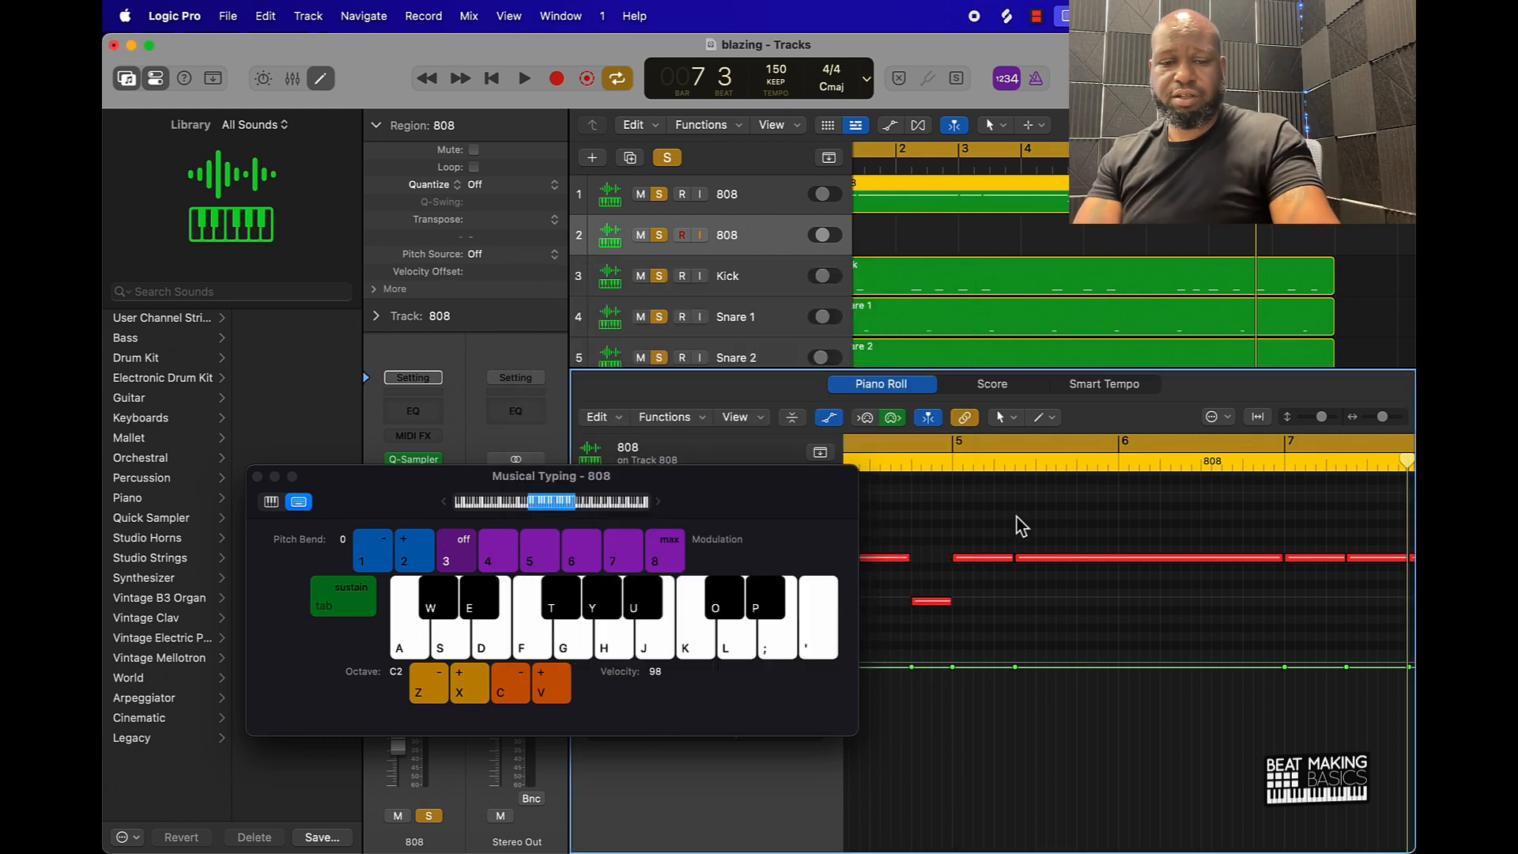
key(super+a)
right_click(987, 568)
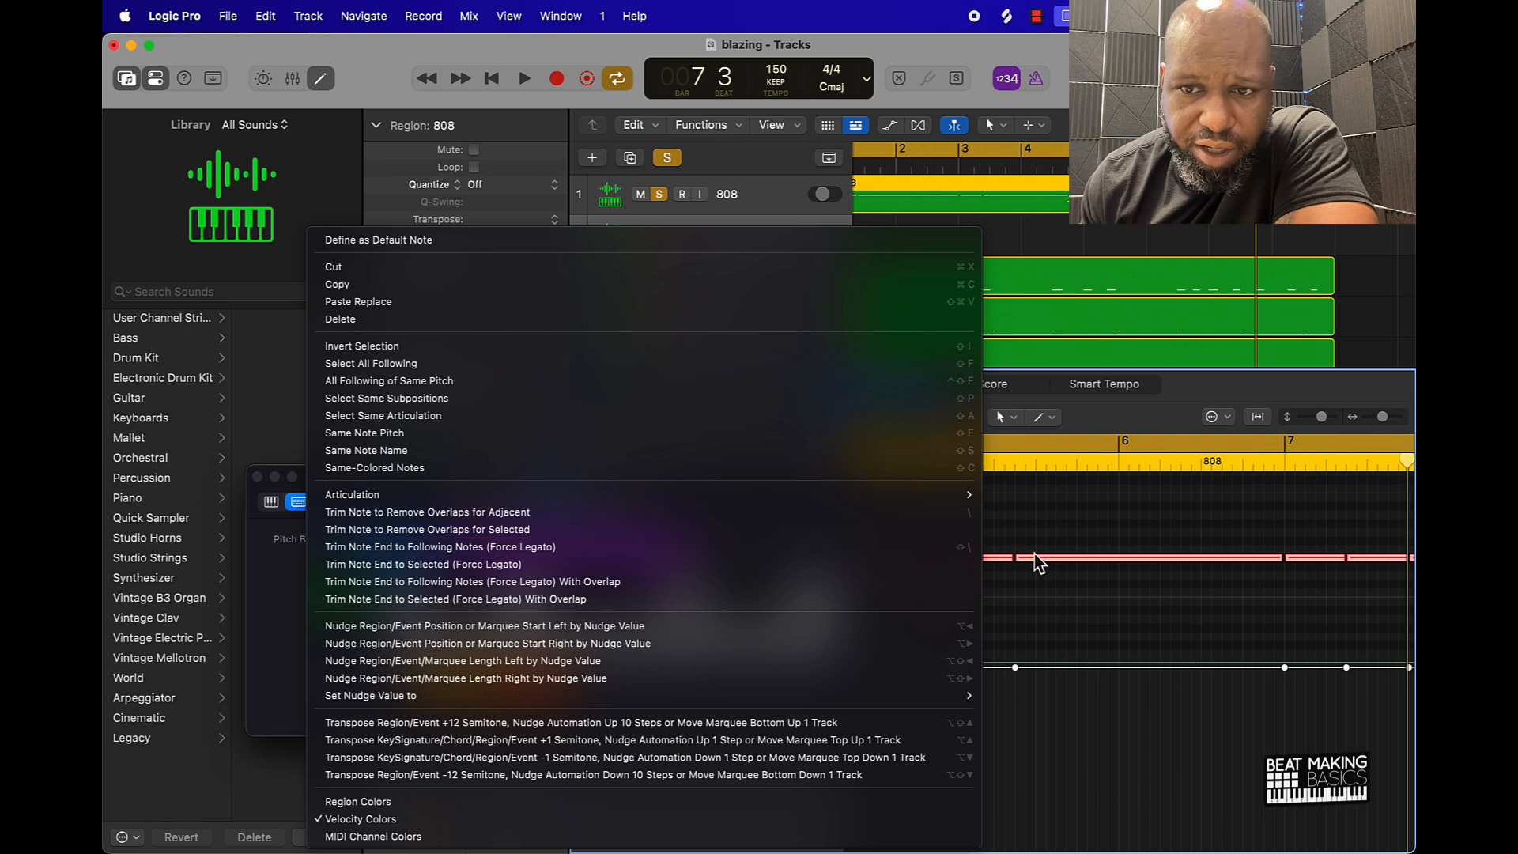
click(1085, 526)
Examine the 808 note pattern across all eight bars, moving the playhead to the short low notes in bar 8 and deselecting the notes
scroll(953, 585, left, 10)
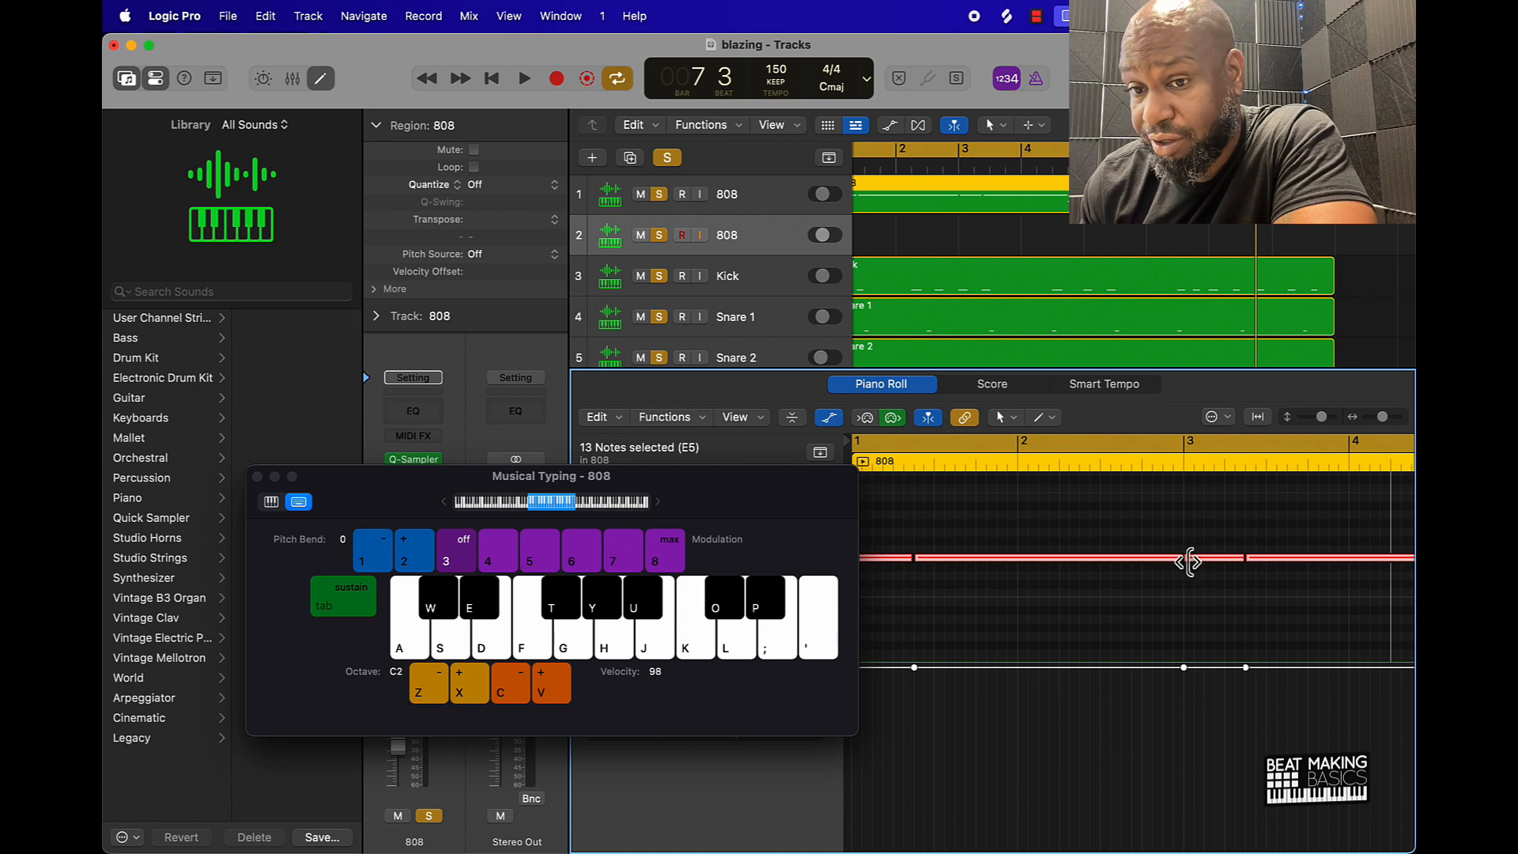
scroll(1253, 605, right, 1)
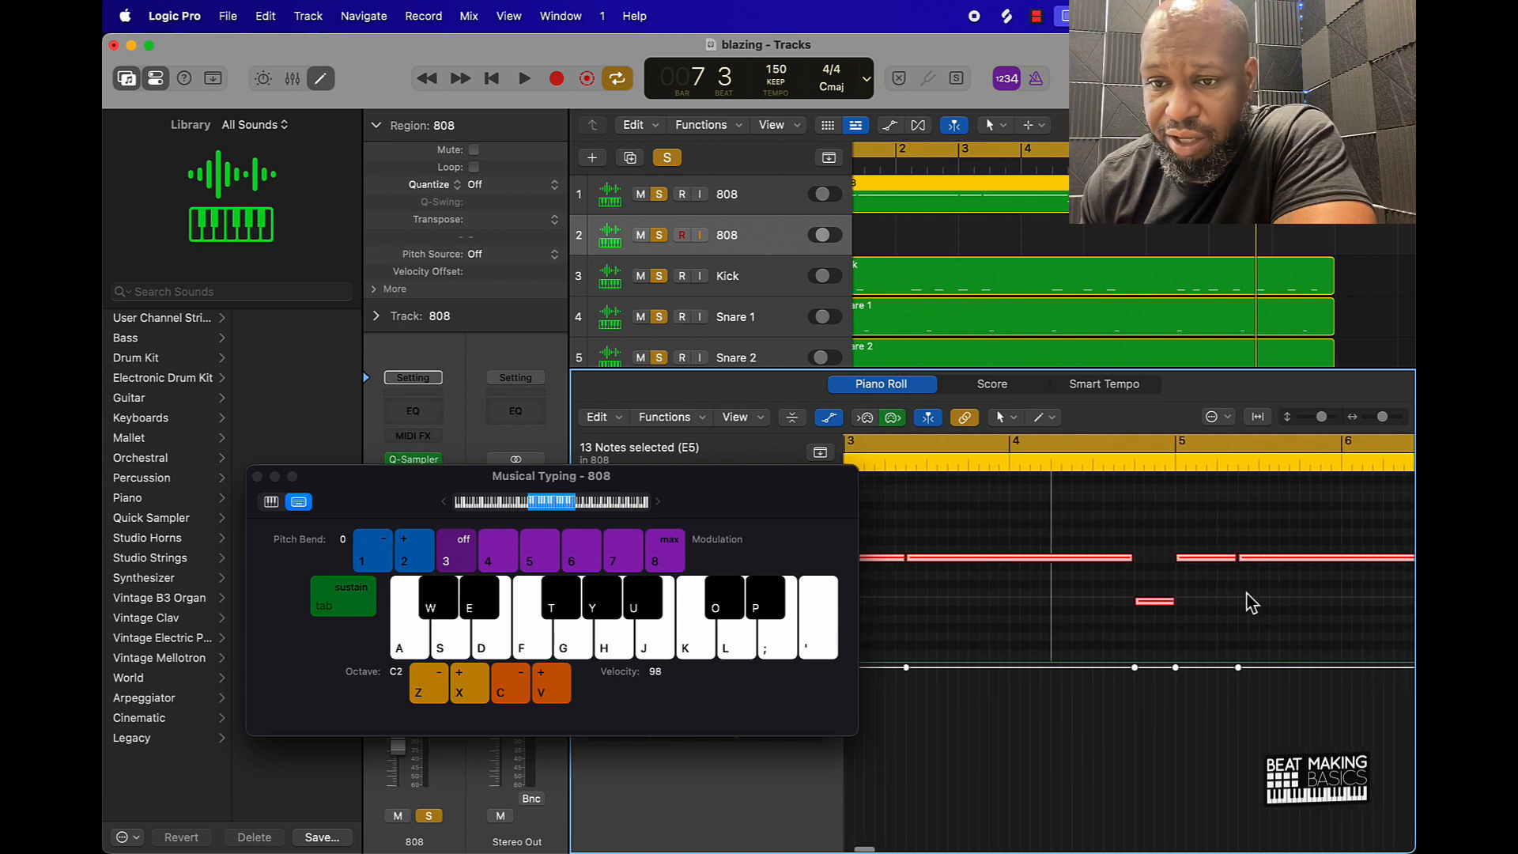
scroll(1105, 577, left, 1)
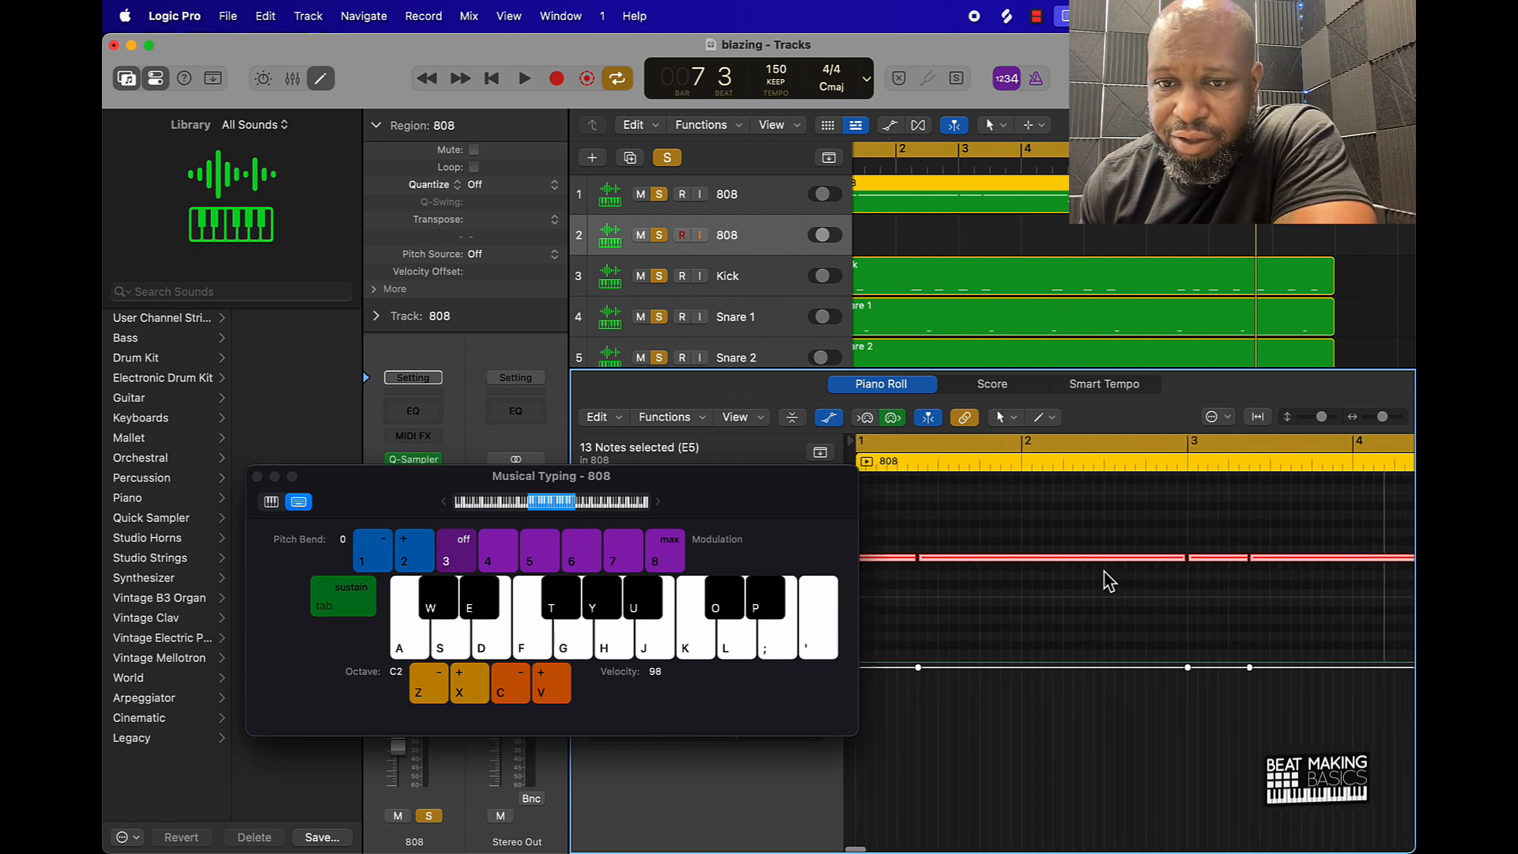
scroll(1146, 553, right, 10)
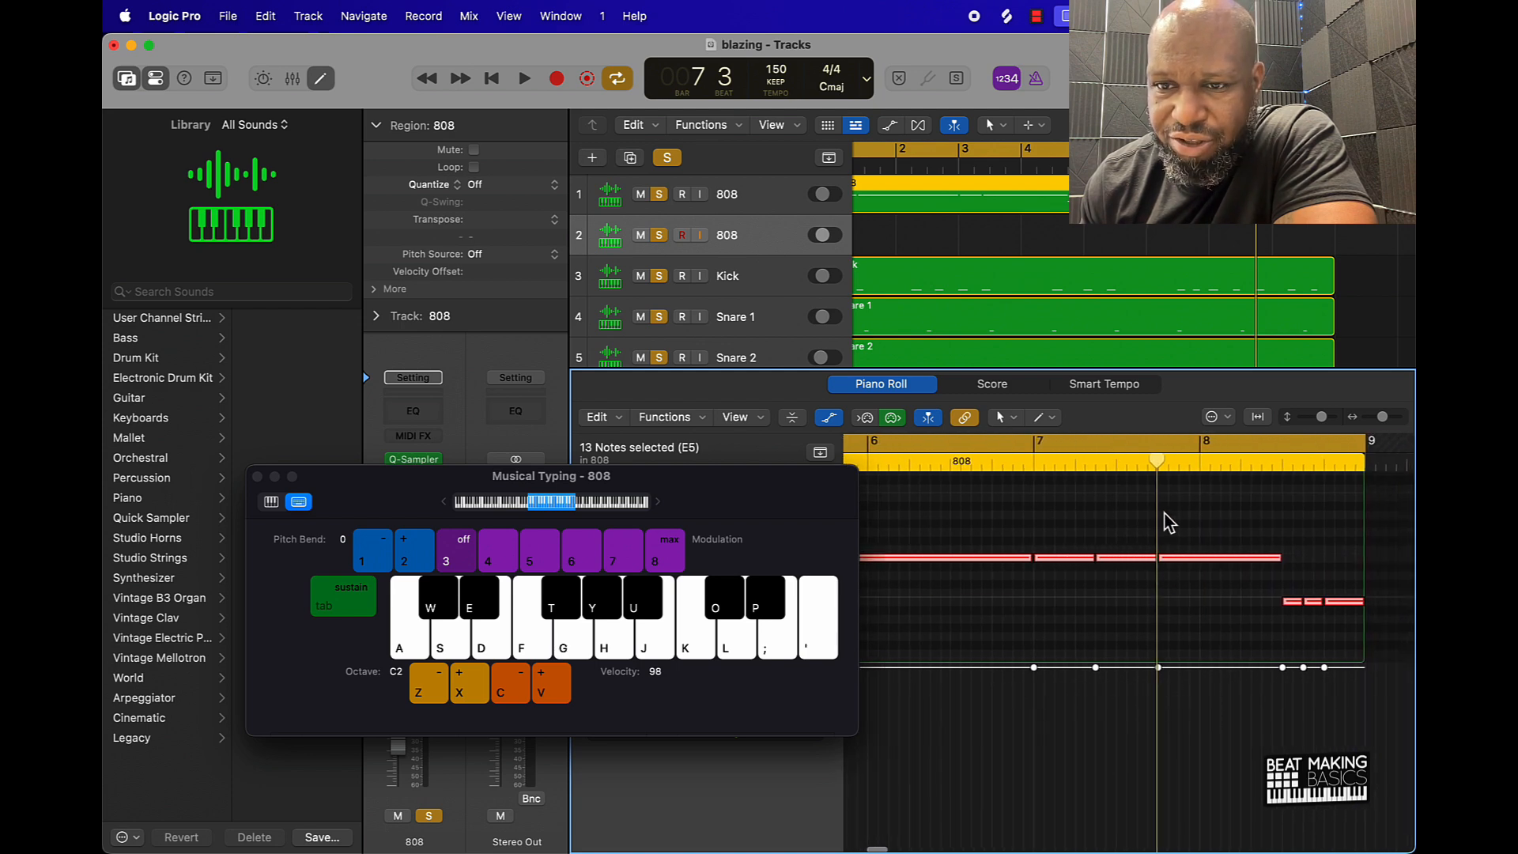
drag(1158, 468, 1156, 591)
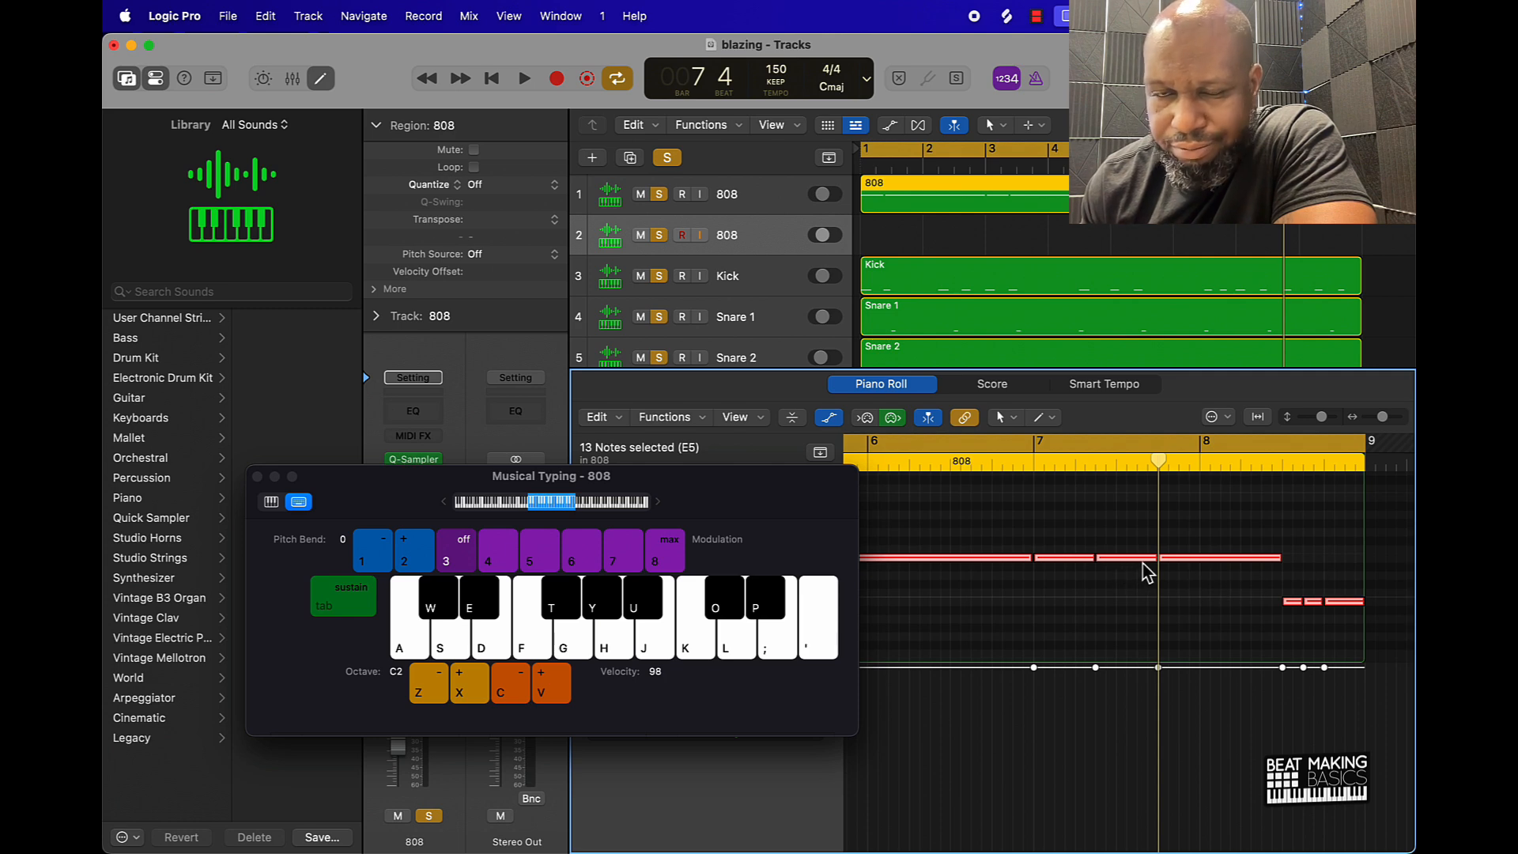
drag(1155, 461, 1301, 483)
click(1257, 513)
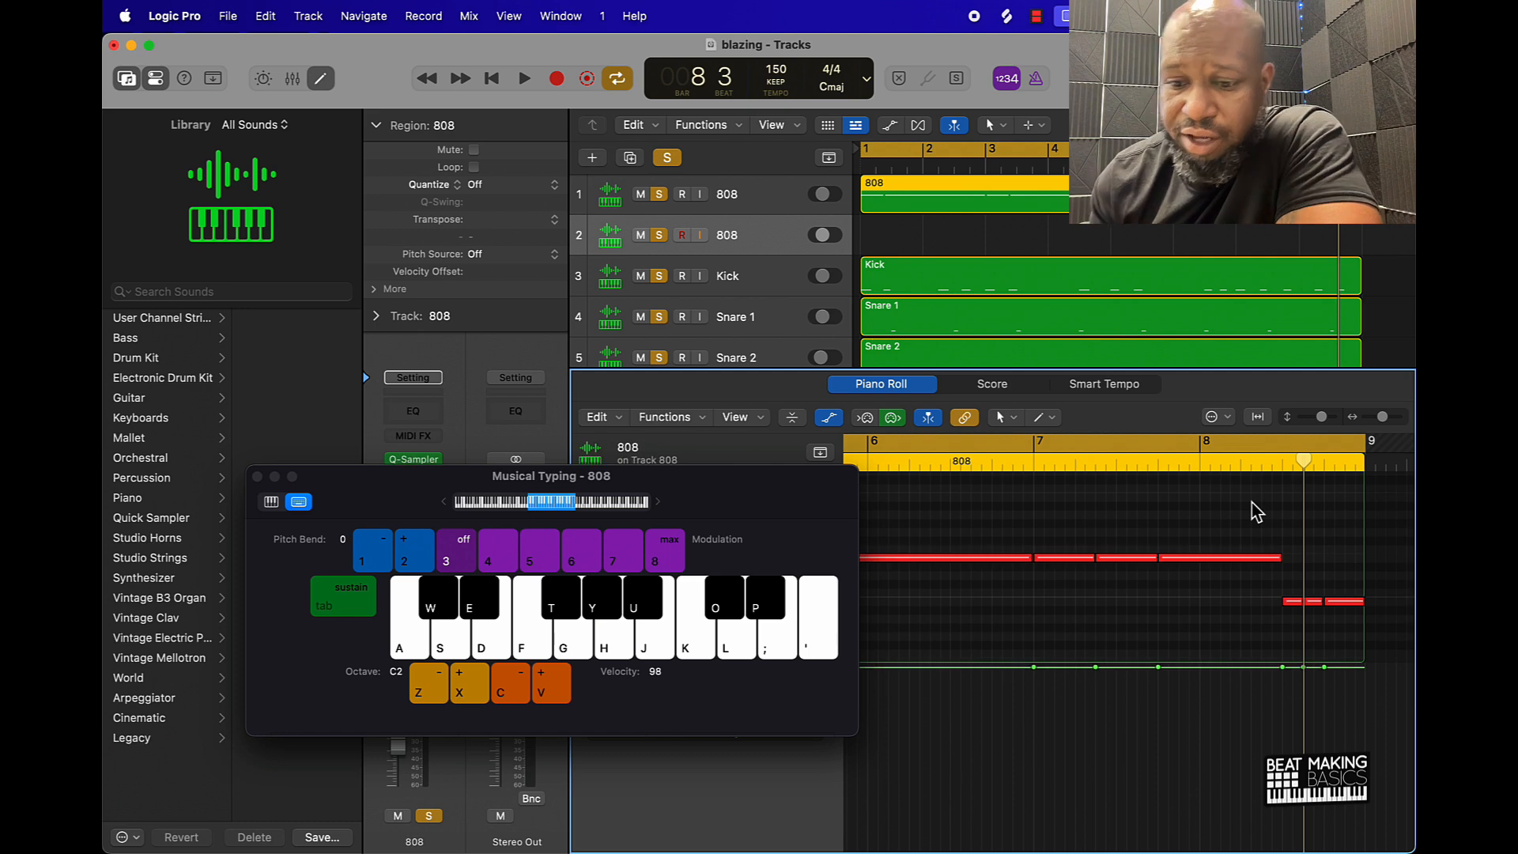
Start playback of the beat, hide the Piano Roll and delete the empty duplicate 808 track
key(space)
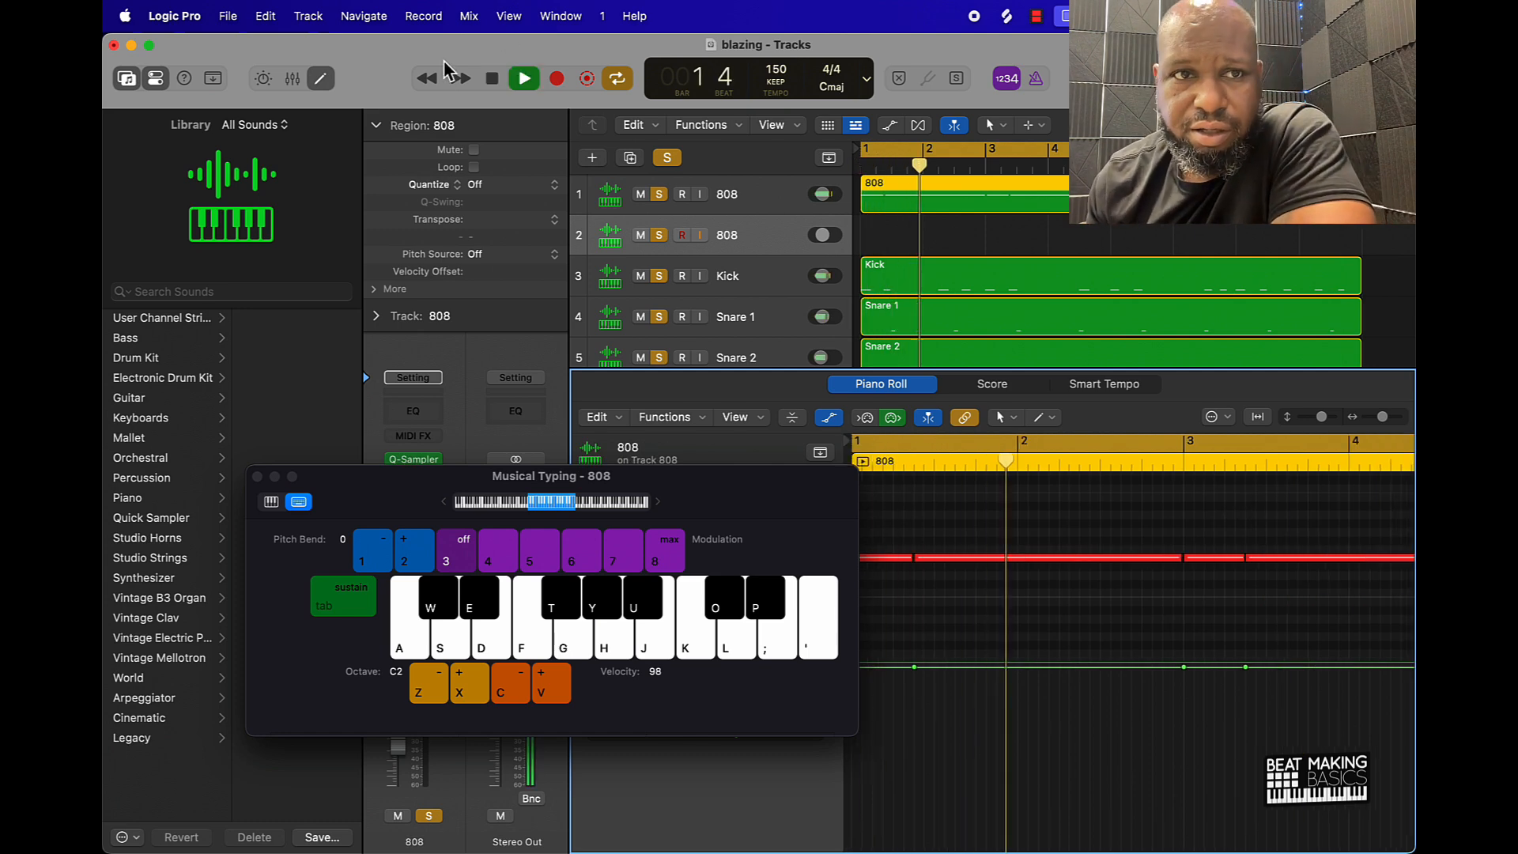
key(e)
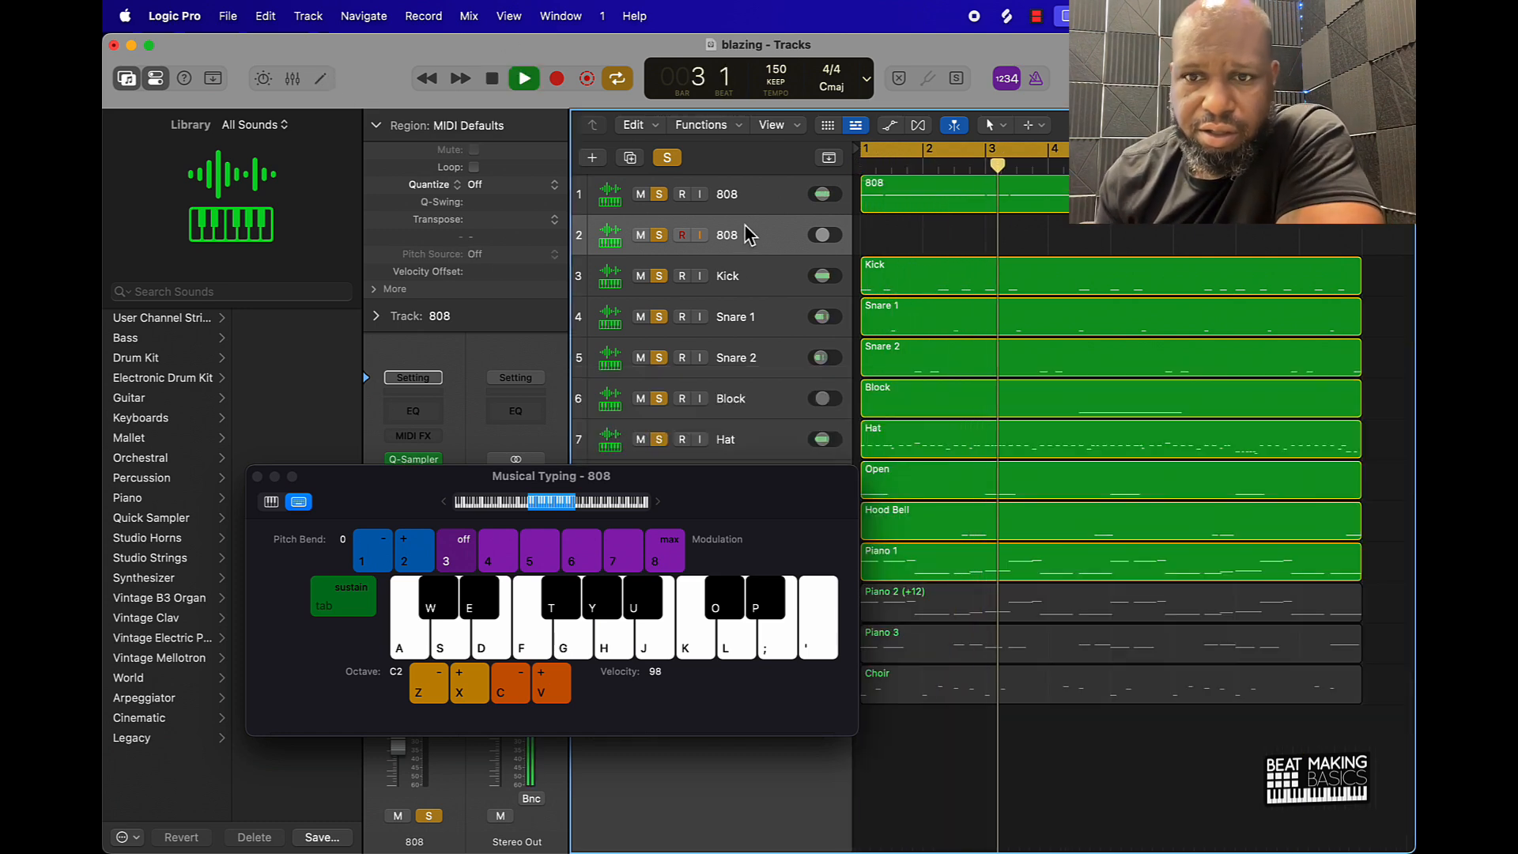
key(super+BackSpace)
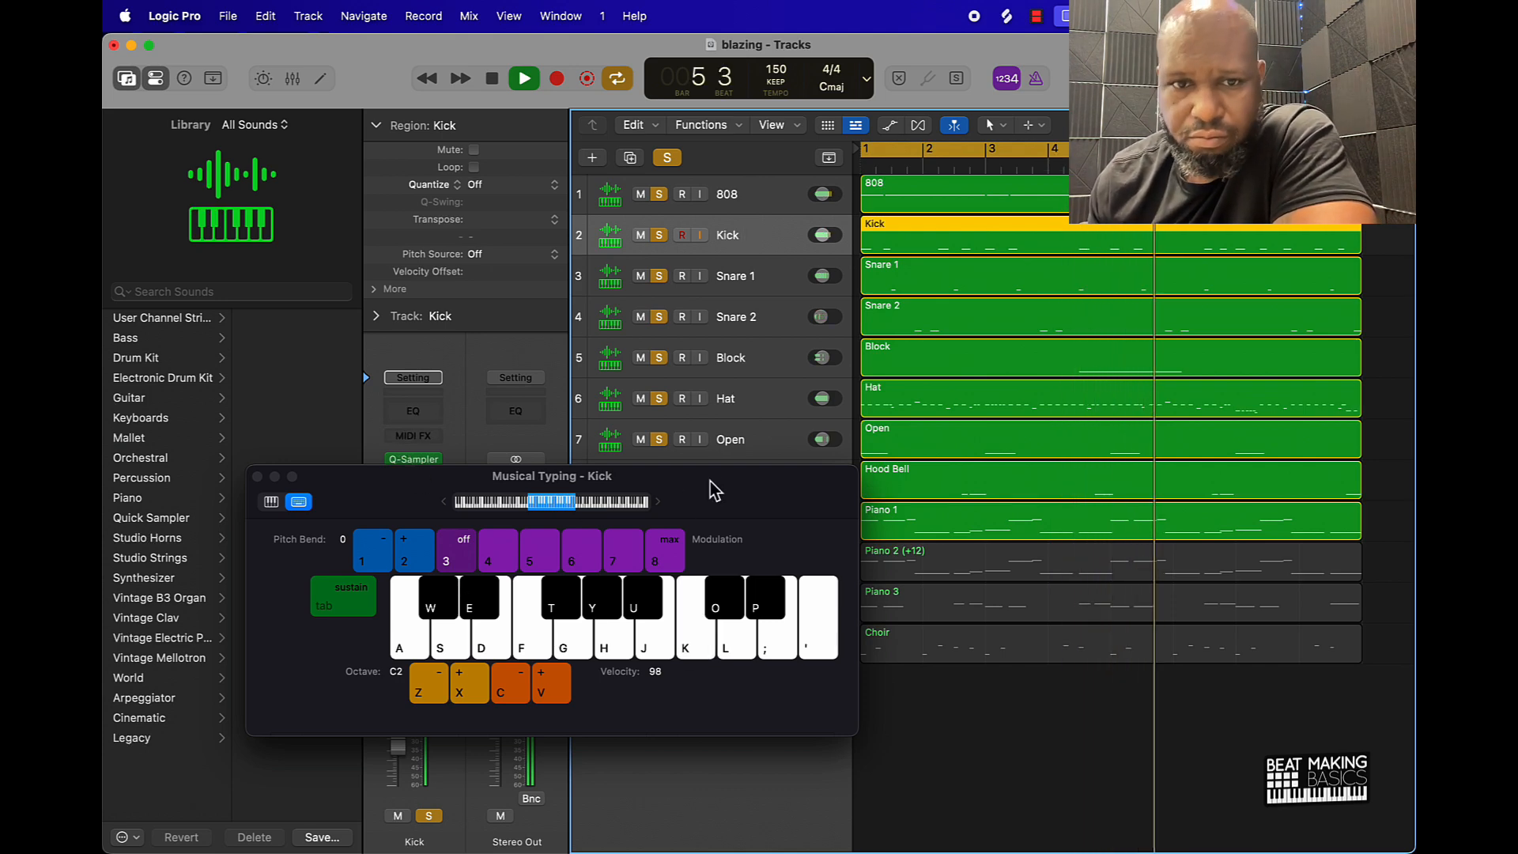
Move Musical Typing clear of the lower tracks and add Piano 2, Piano 3 and Choir to the solos one by one, playing the beat
drag(709, 481, 612, 215)
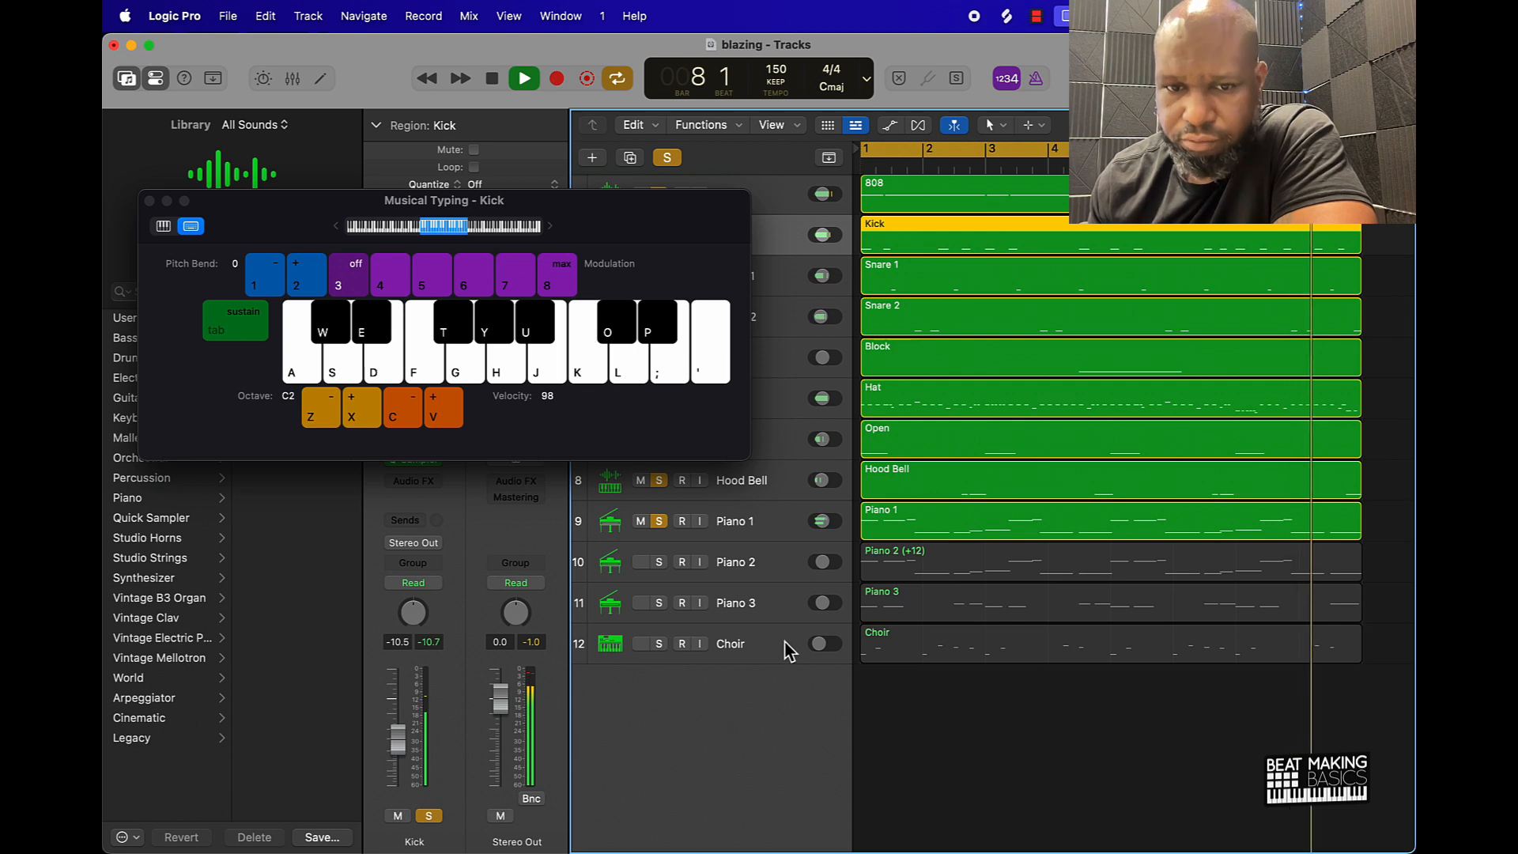
click(659, 562)
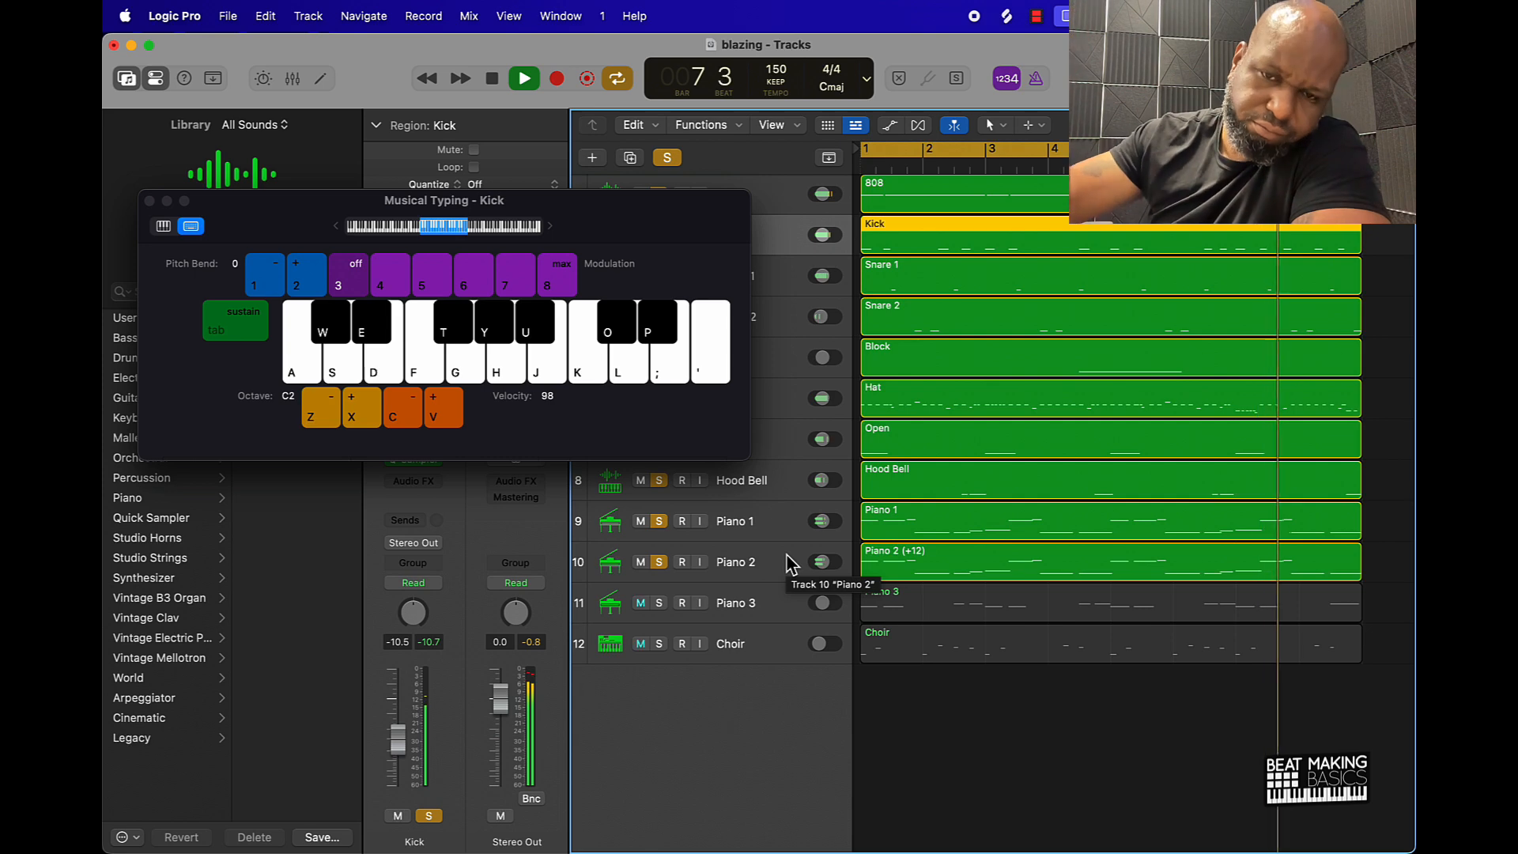
click(658, 602)
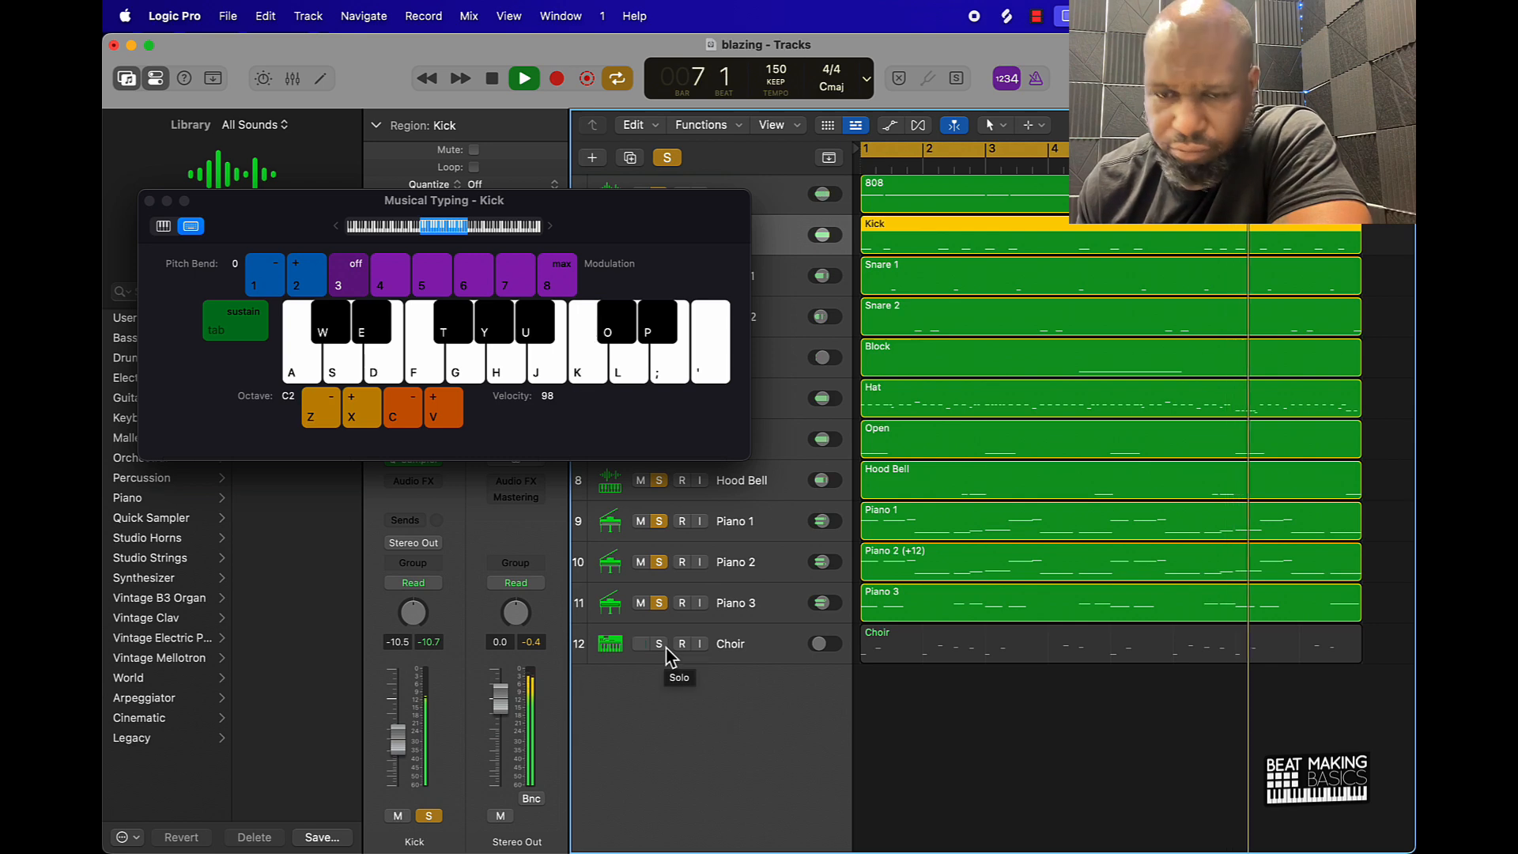
key(space)
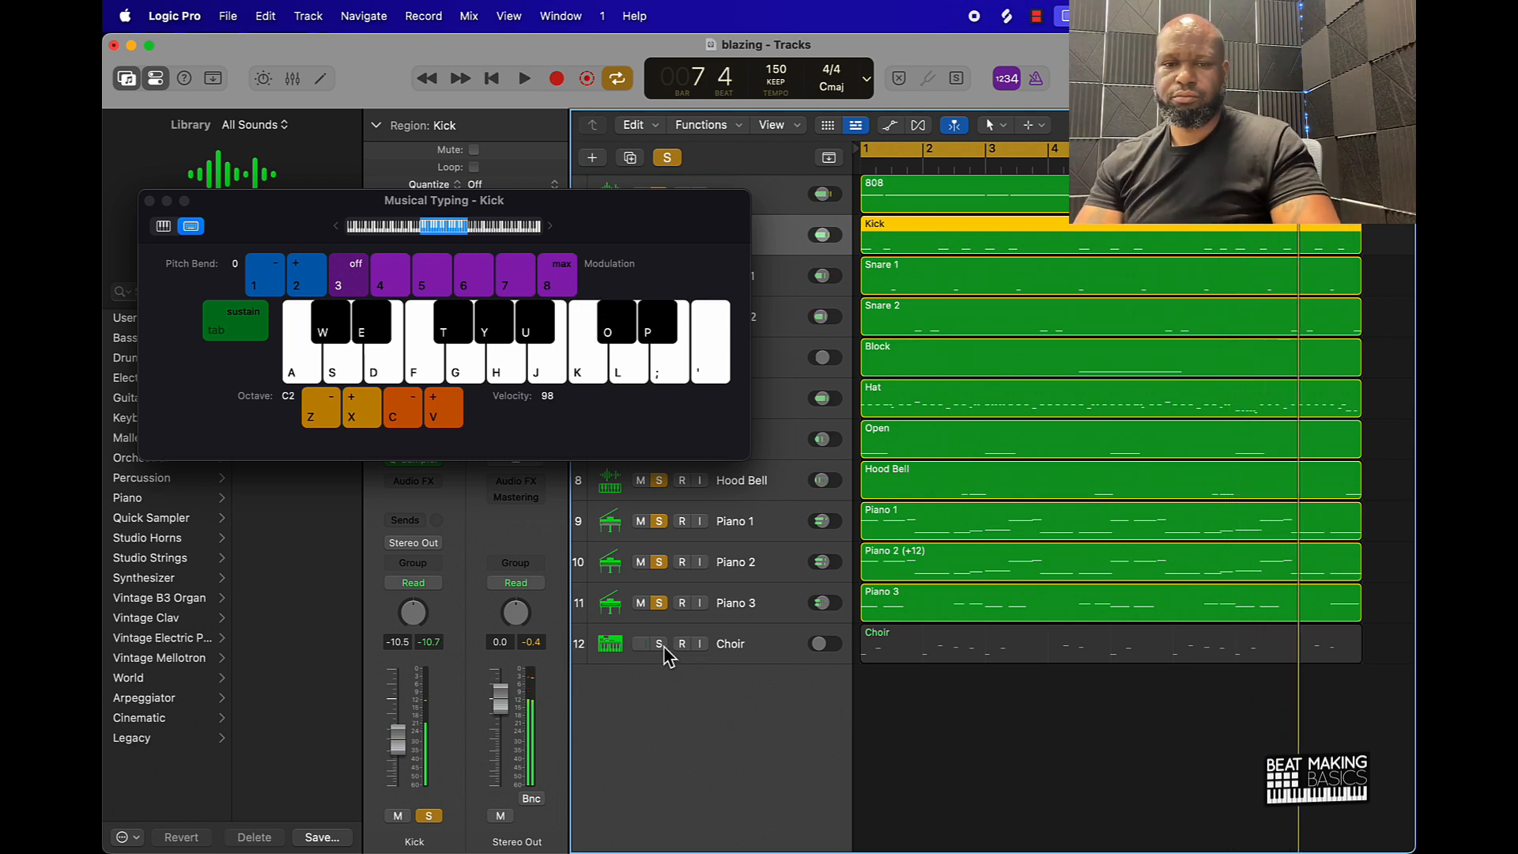
click(659, 644)
key(space)
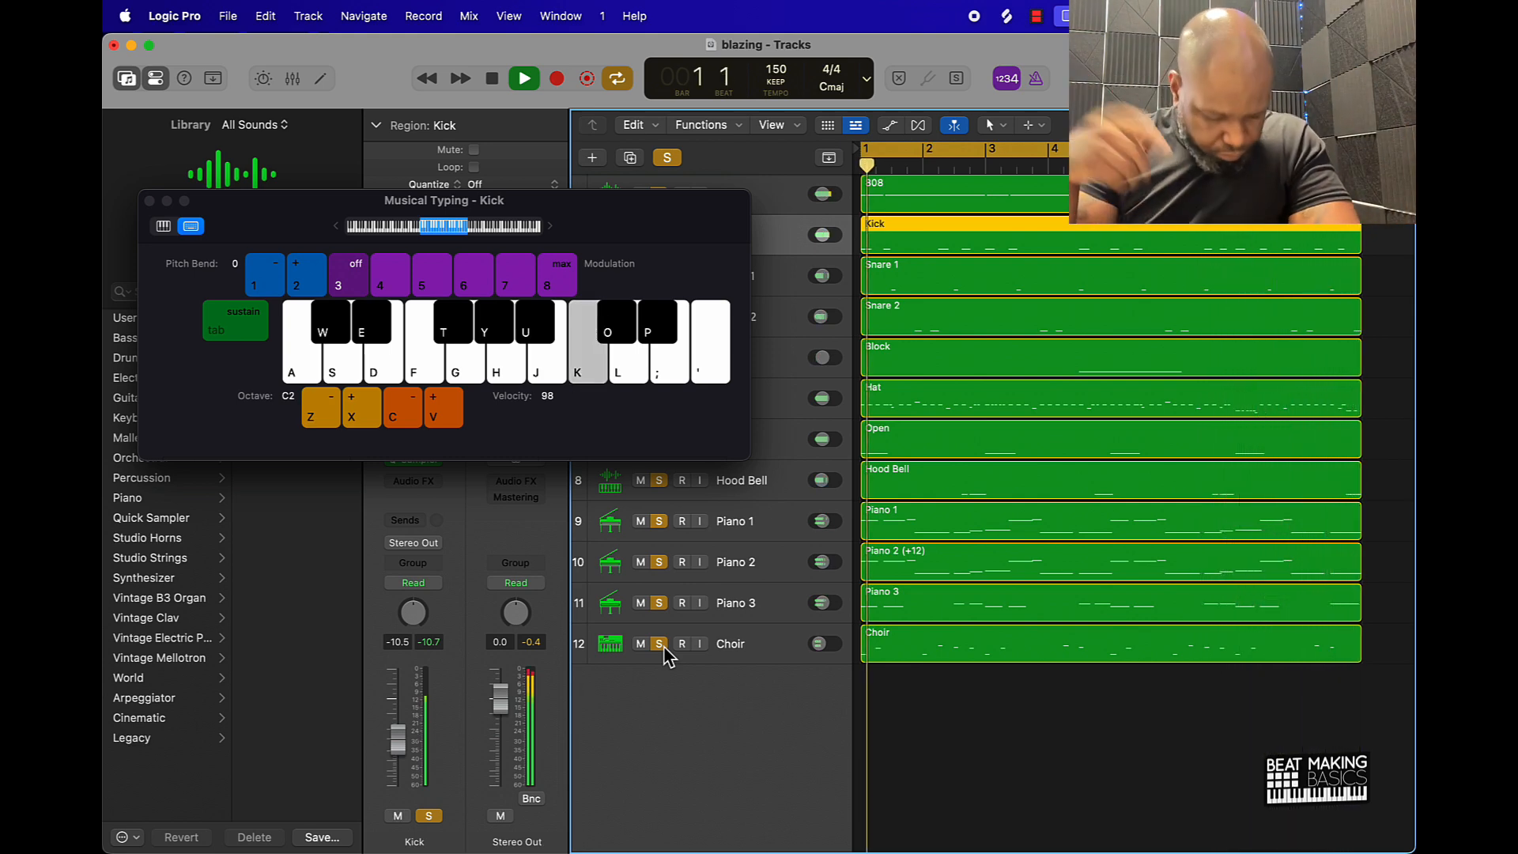
key(space)
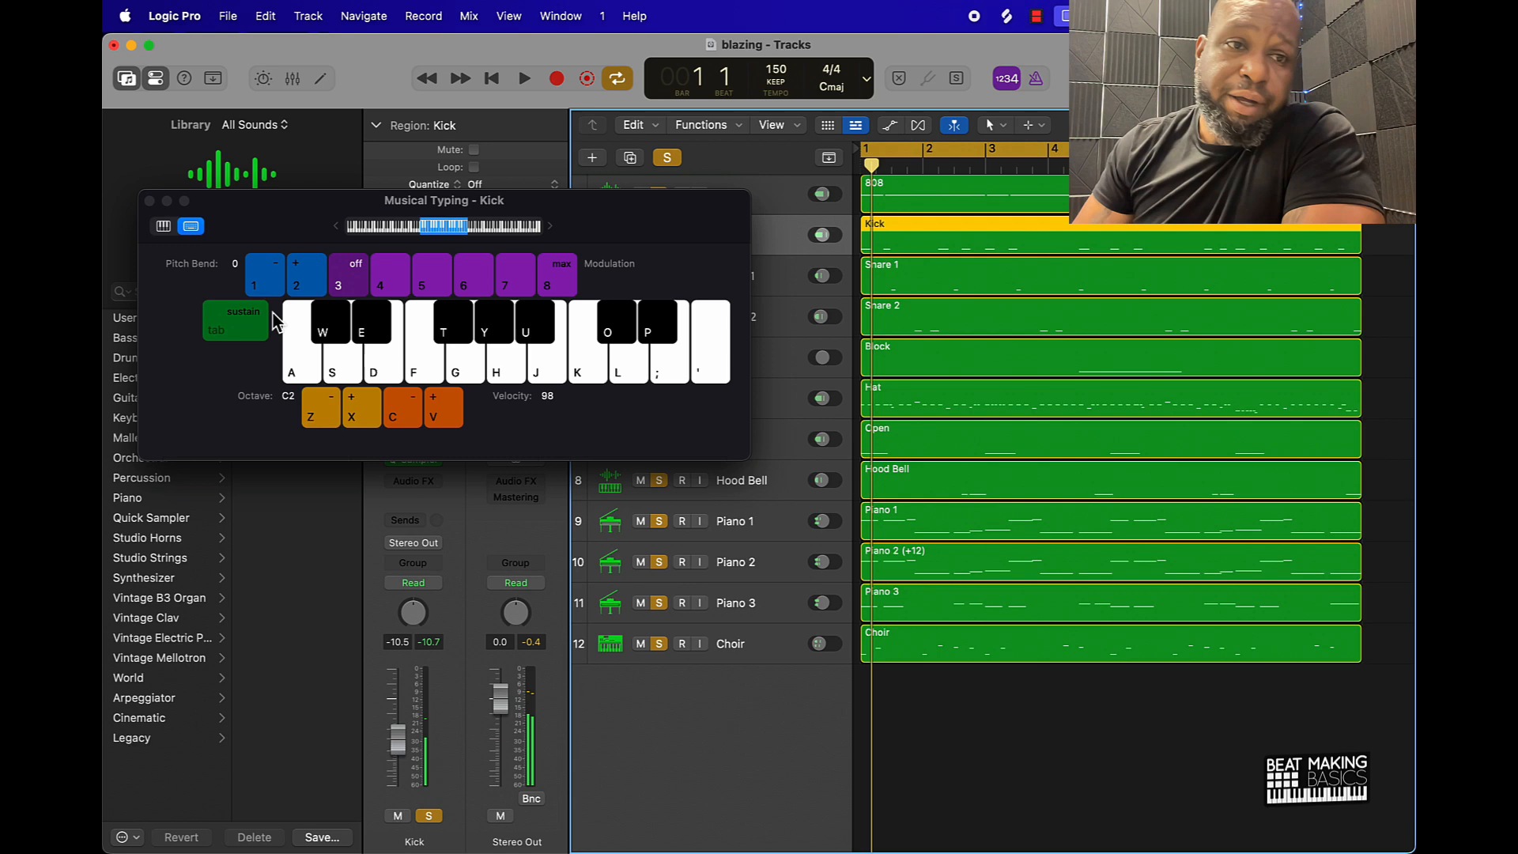
Close Musical Typing, clear all track solos and deselect the regions
click(149, 201)
click(666, 159)
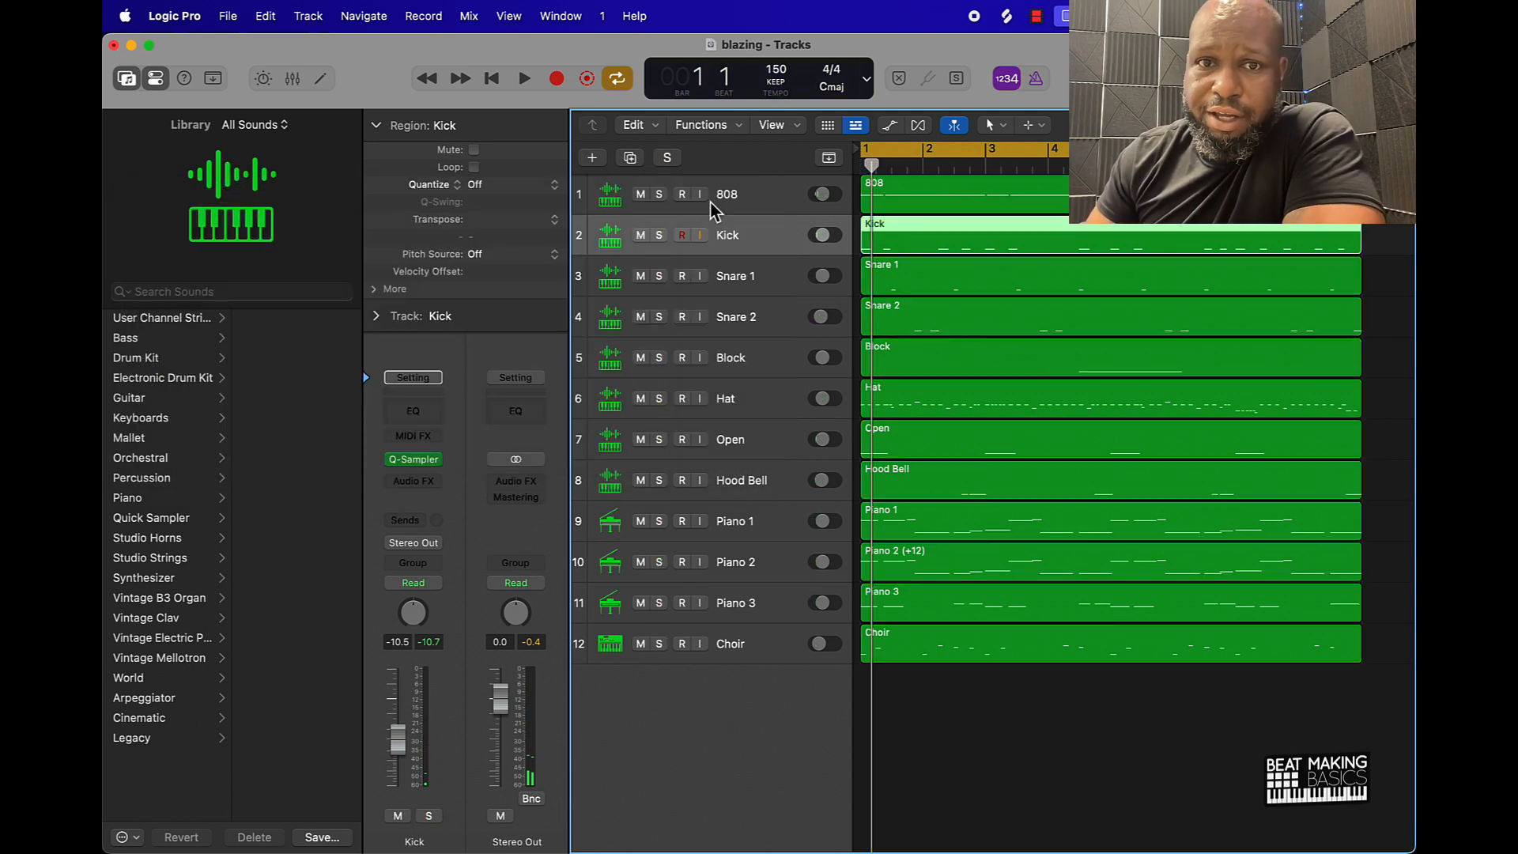
click(1059, 713)
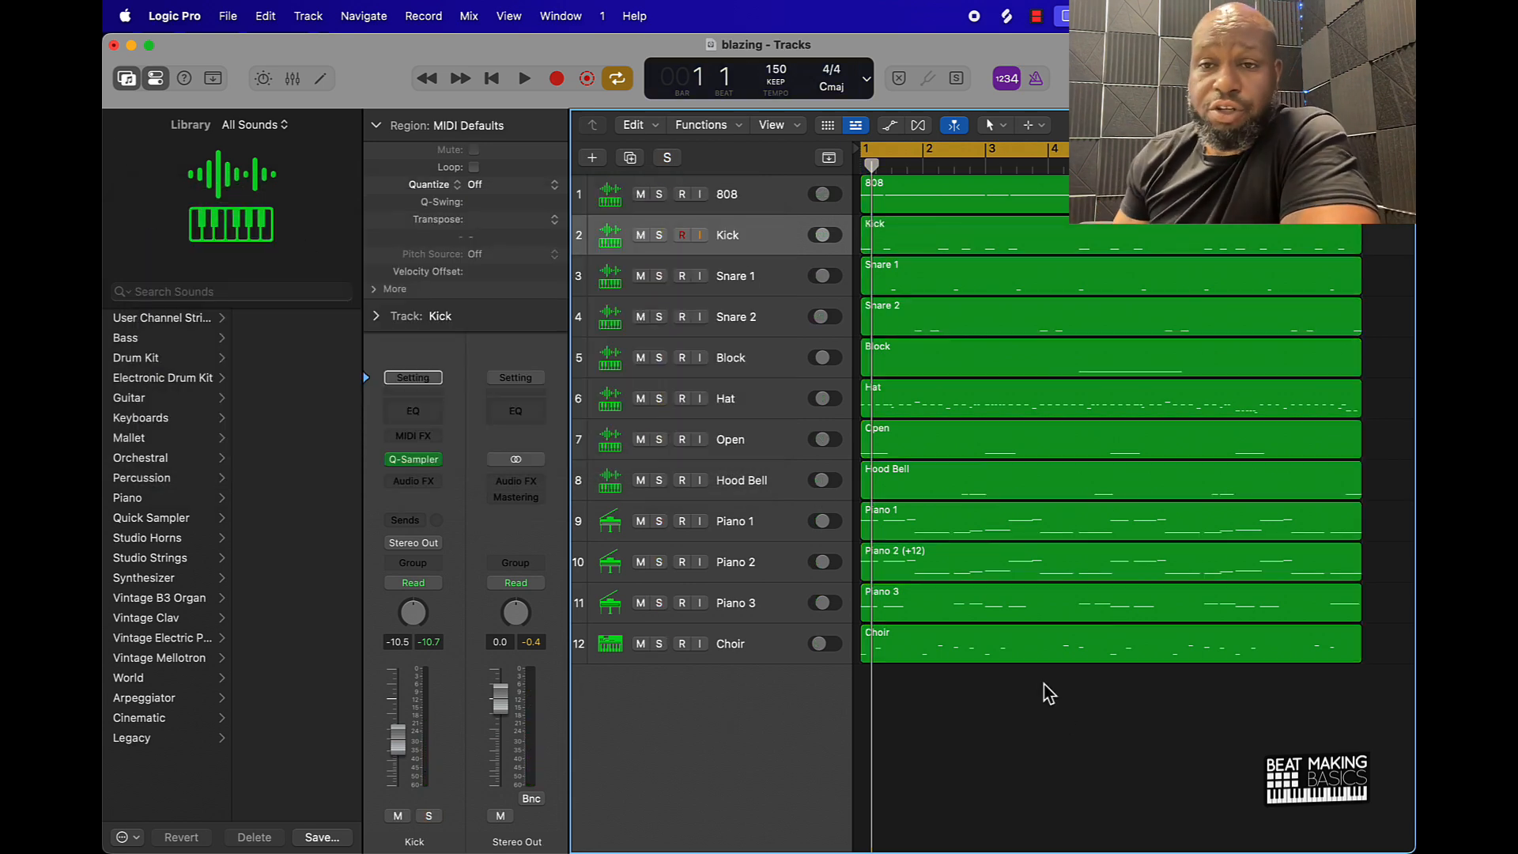